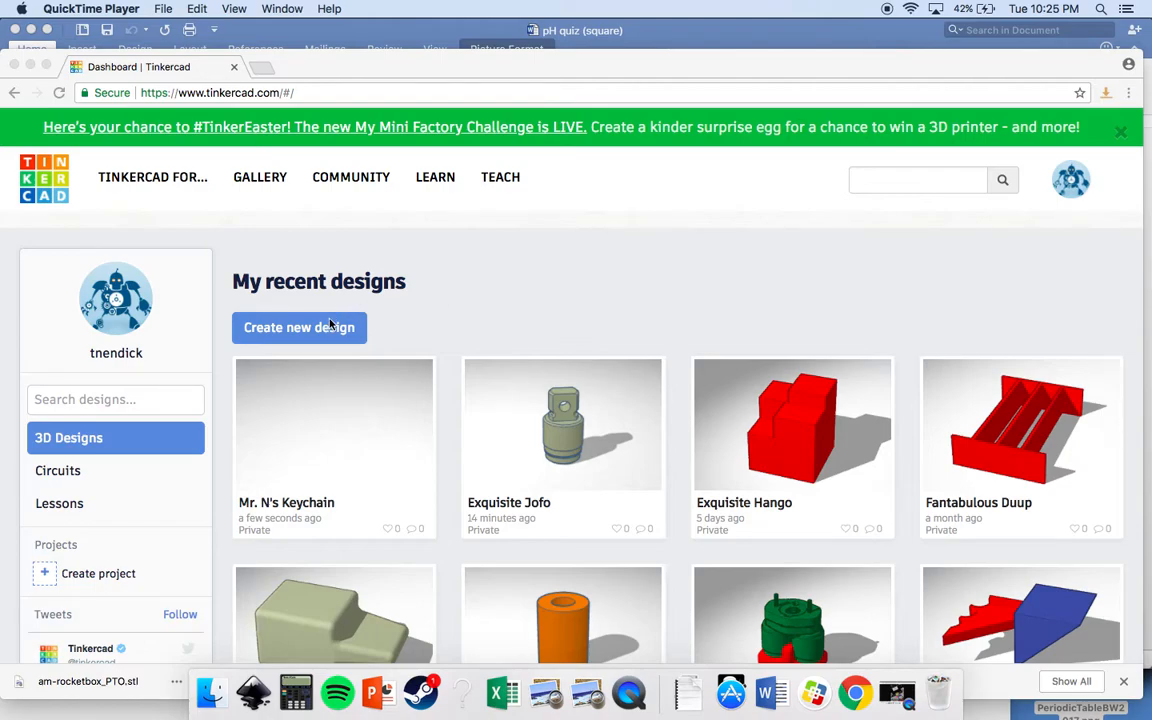
# - Create a new 3D design and rename it "Mr. N's Keychain"
pyautogui.click(279, 333)
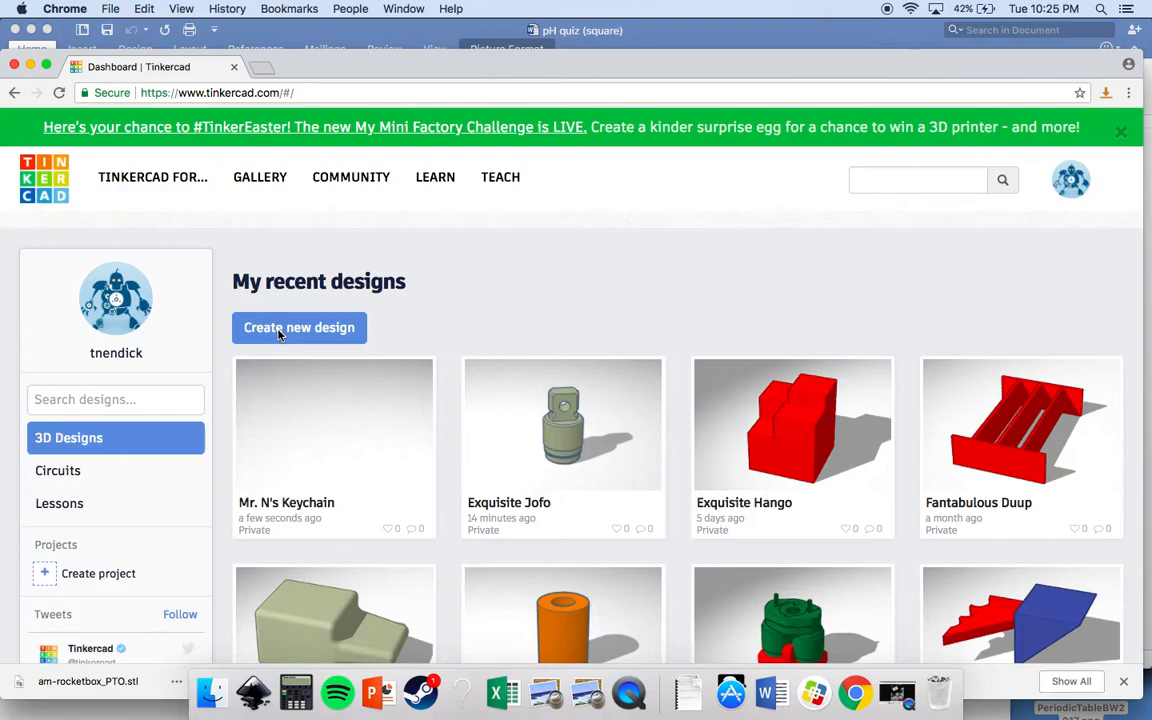
pyautogui.click(279, 333)
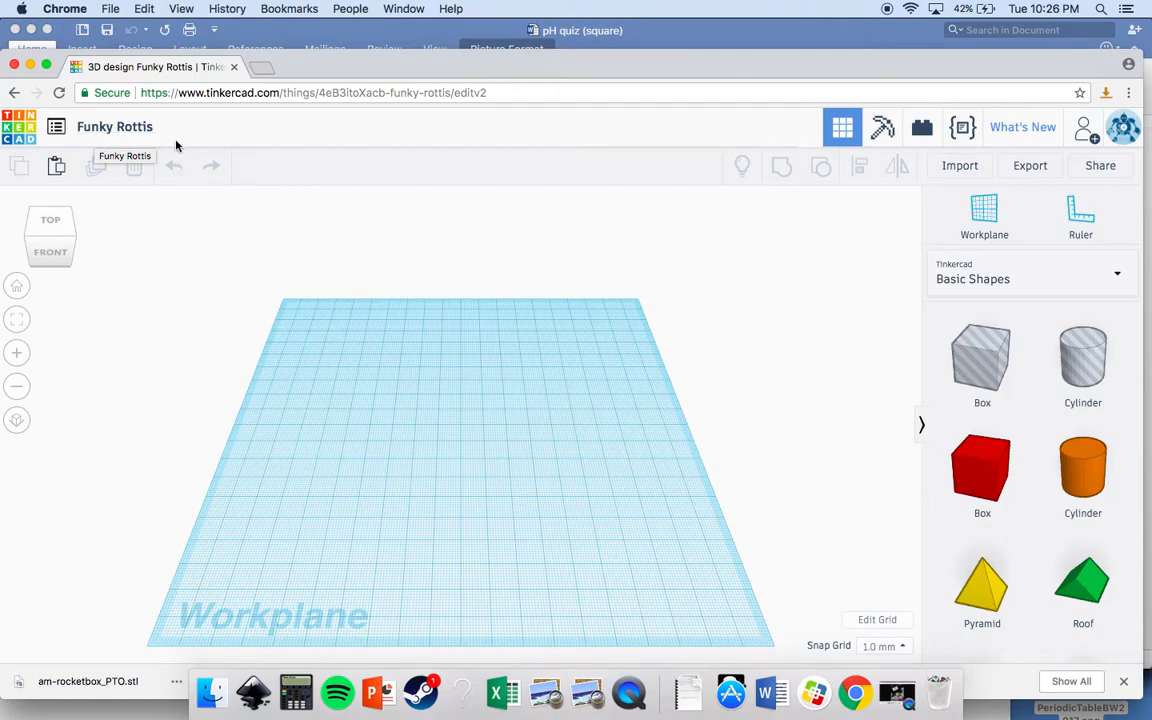
pyautogui.click(144, 130)
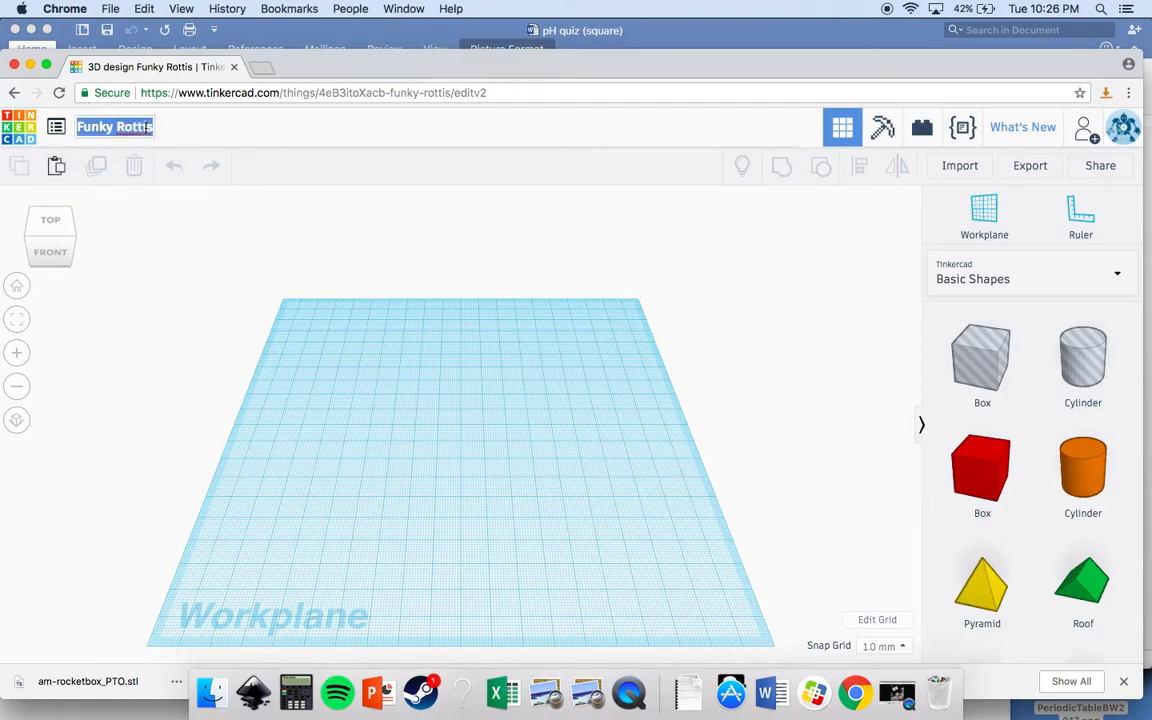
pyautogui.write("Mr. N's")
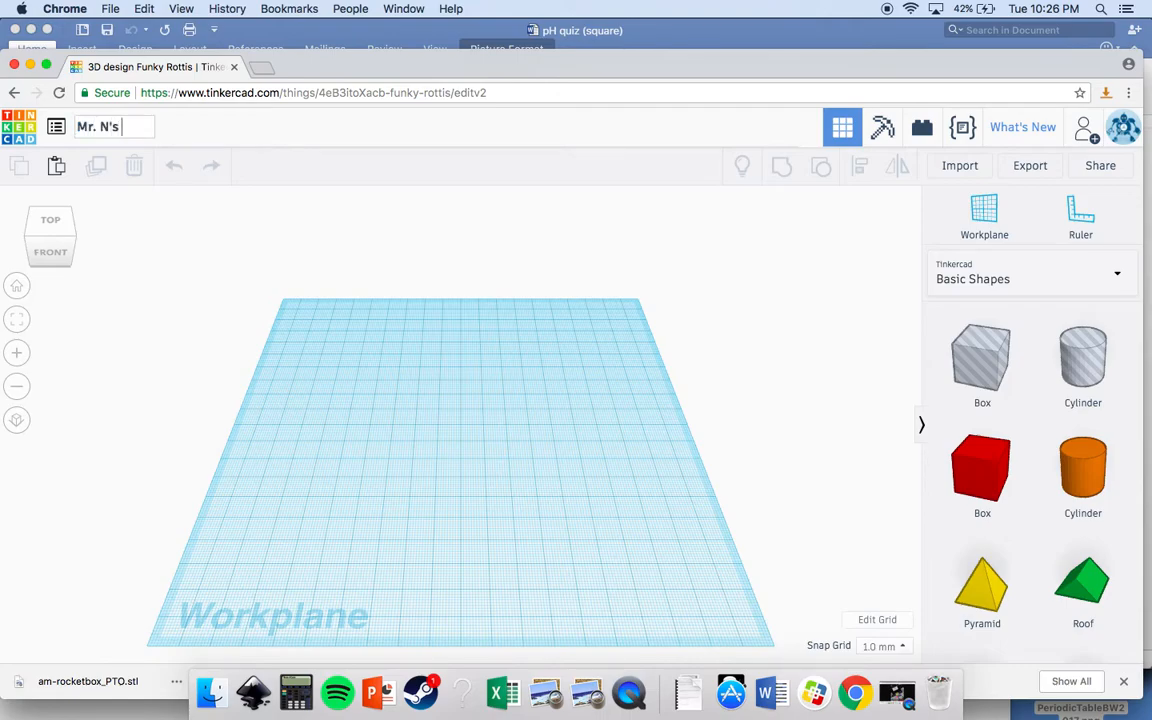
pyautogui.write(' Keychain')
pyautogui.press('Return')
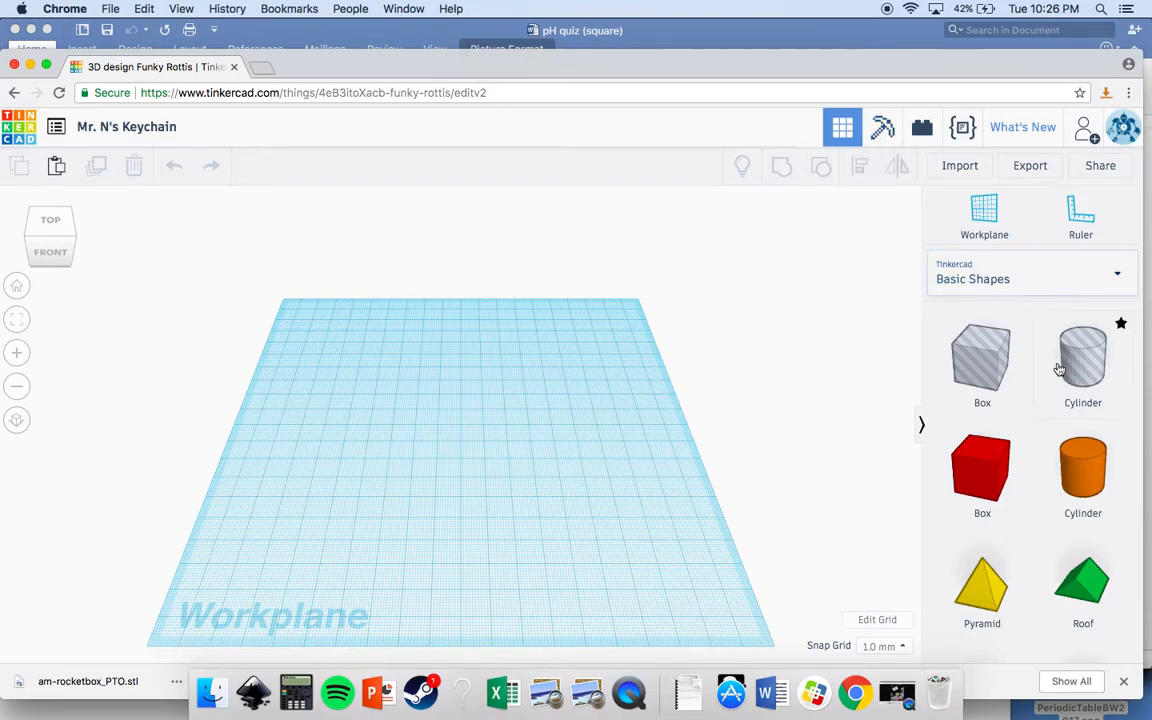
pyautogui.scroll(-1, 1062, 379)
pyautogui.scroll(-6, 1062, 379)
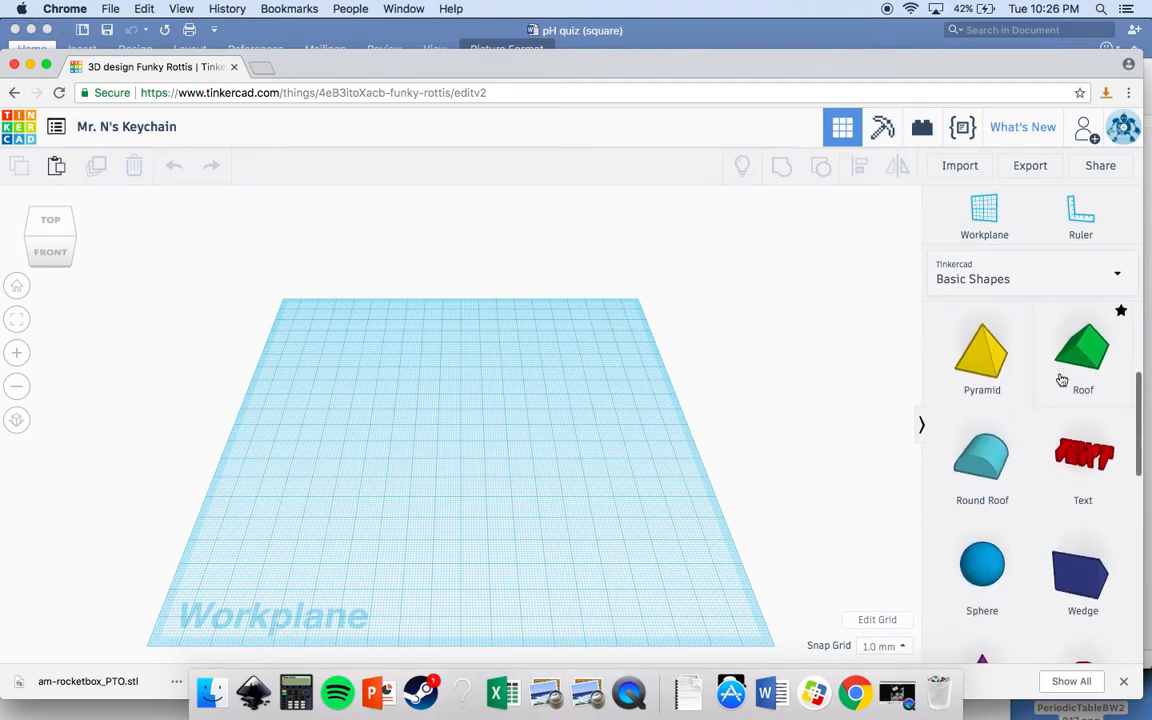
pyautogui.scroll(-2, 1062, 379)
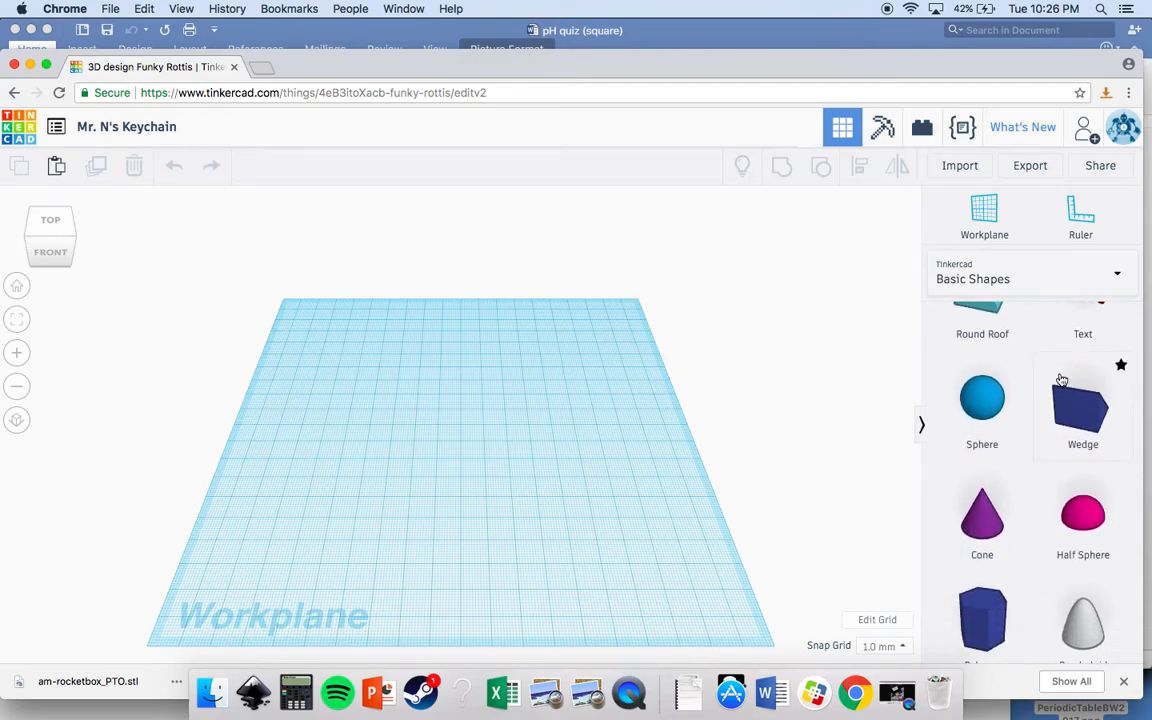
pyautogui.scroll(-9, 1062, 379)
pyautogui.scroll(15, 1062, 379)
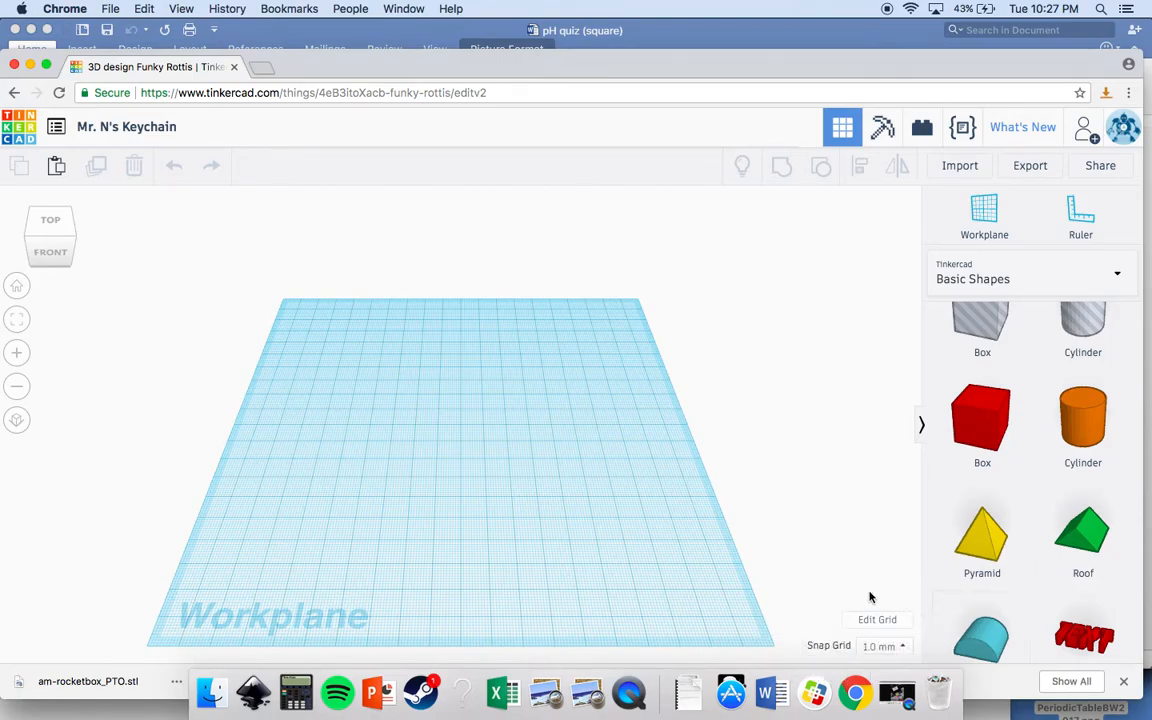
# - Change the workplane grid units to inches, keeping the Default preset, and set the snap grid to 1/16 in
pyautogui.click(877, 622)
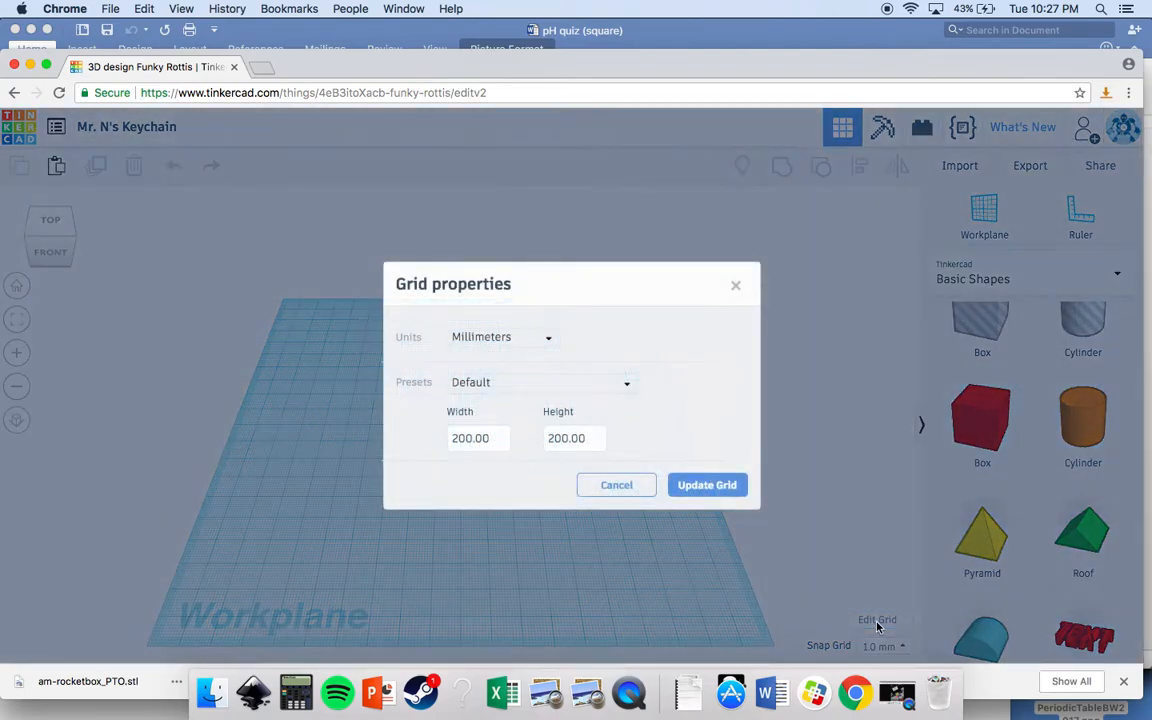
pyautogui.click(533, 338)
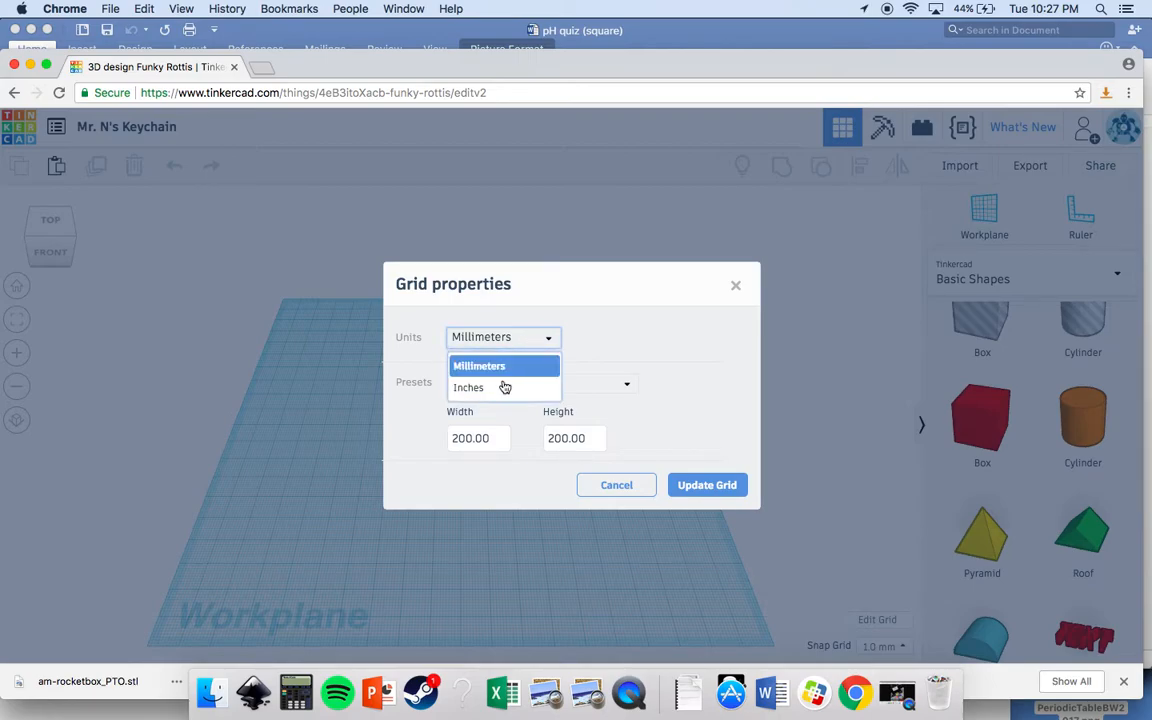
pyautogui.click(500, 390)
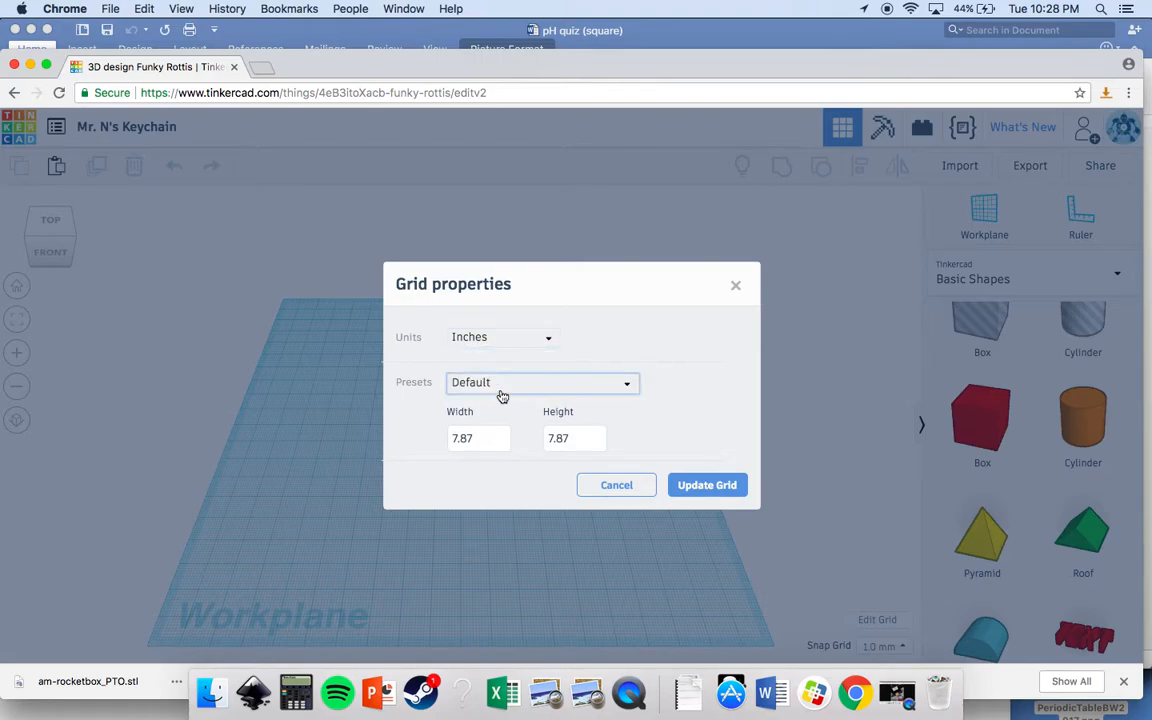
pyautogui.click(504, 391)
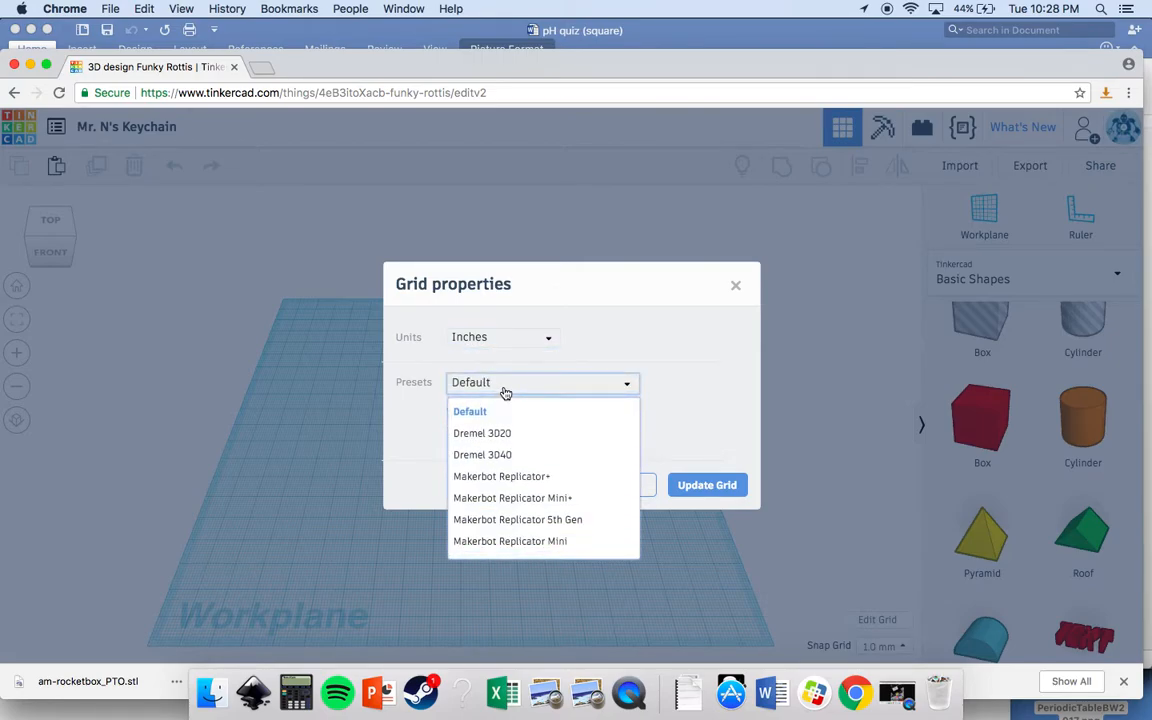
pyautogui.scroll(-5, 522, 484)
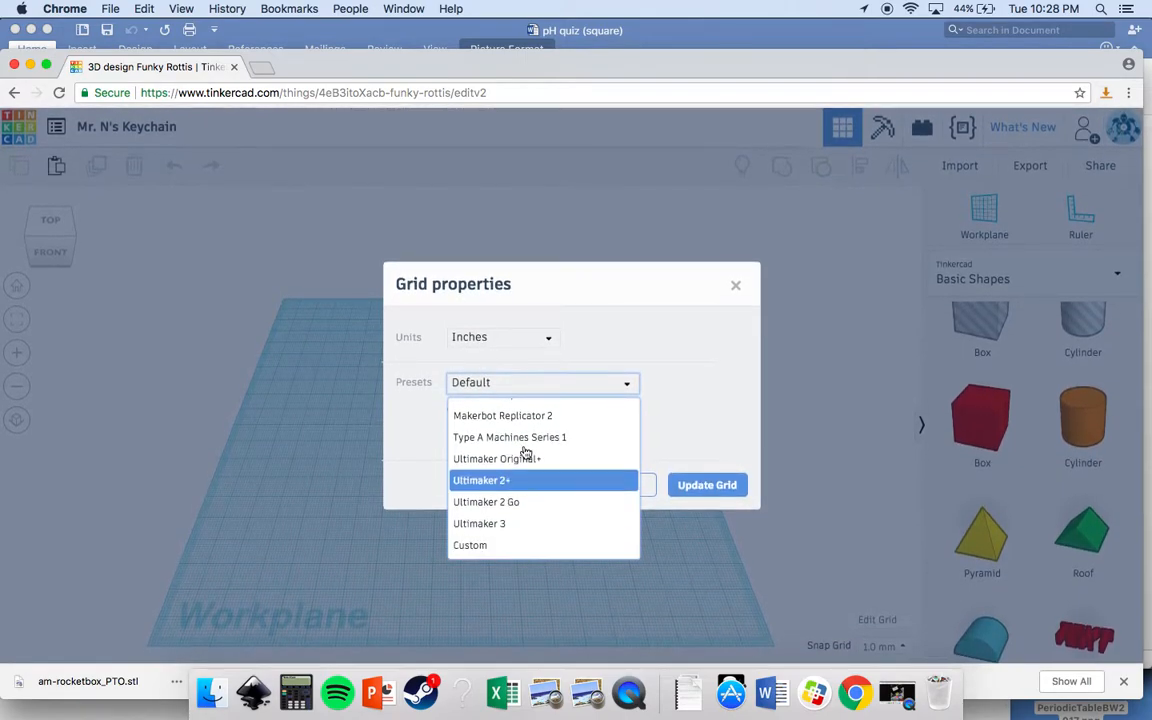
pyautogui.click(509, 389)
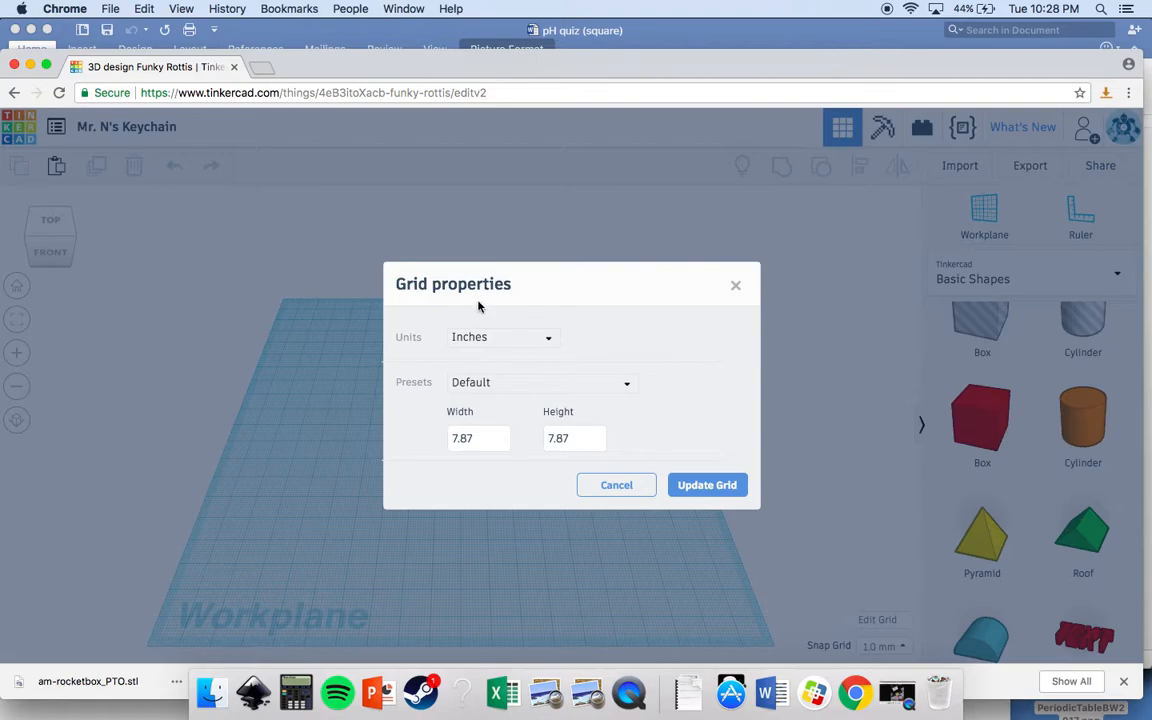
pyautogui.click(715, 489)
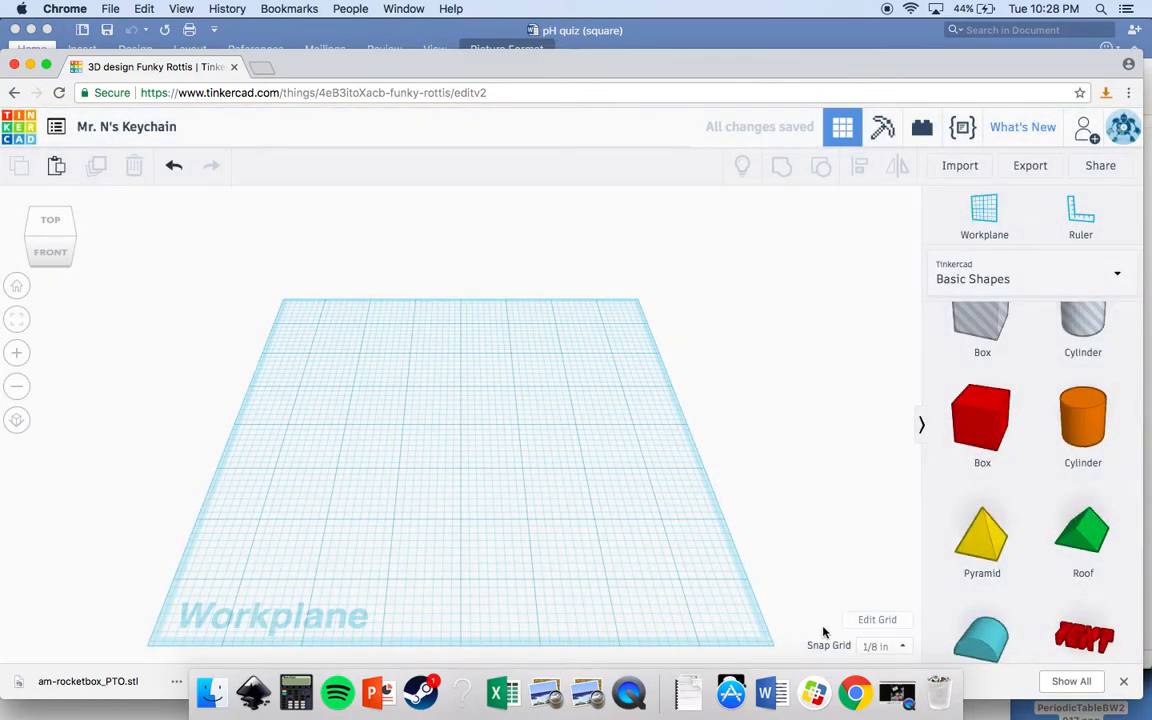
pyautogui.click(878, 647)
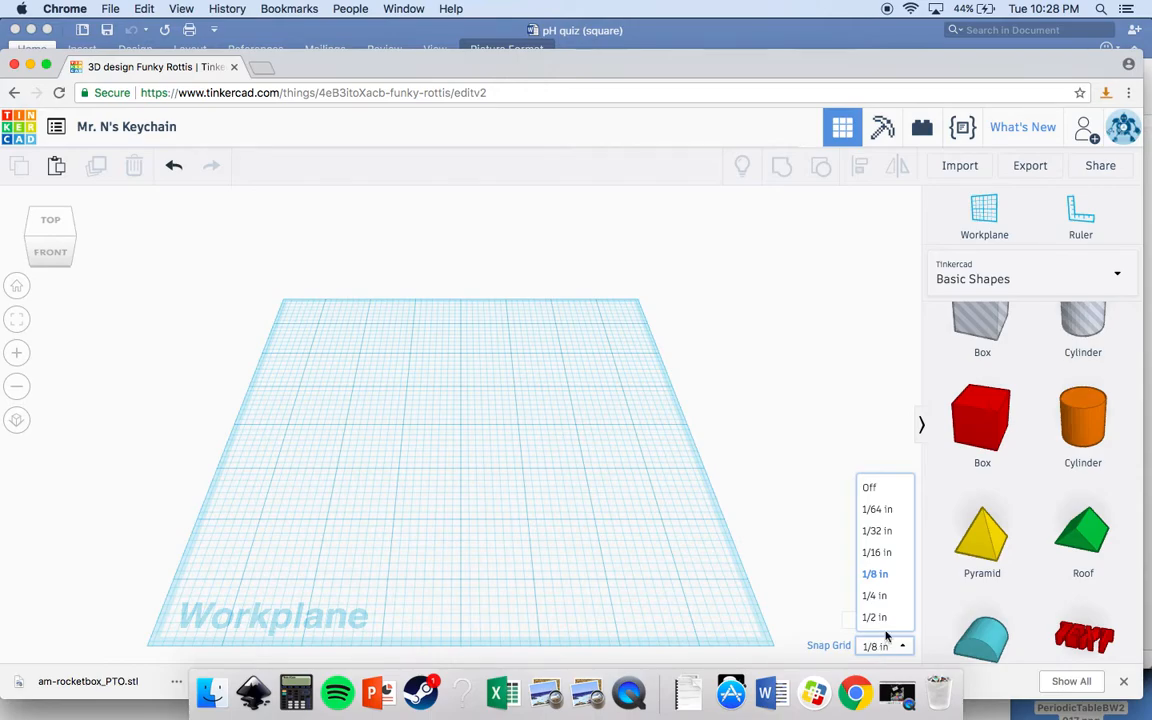
pyautogui.click(884, 553)
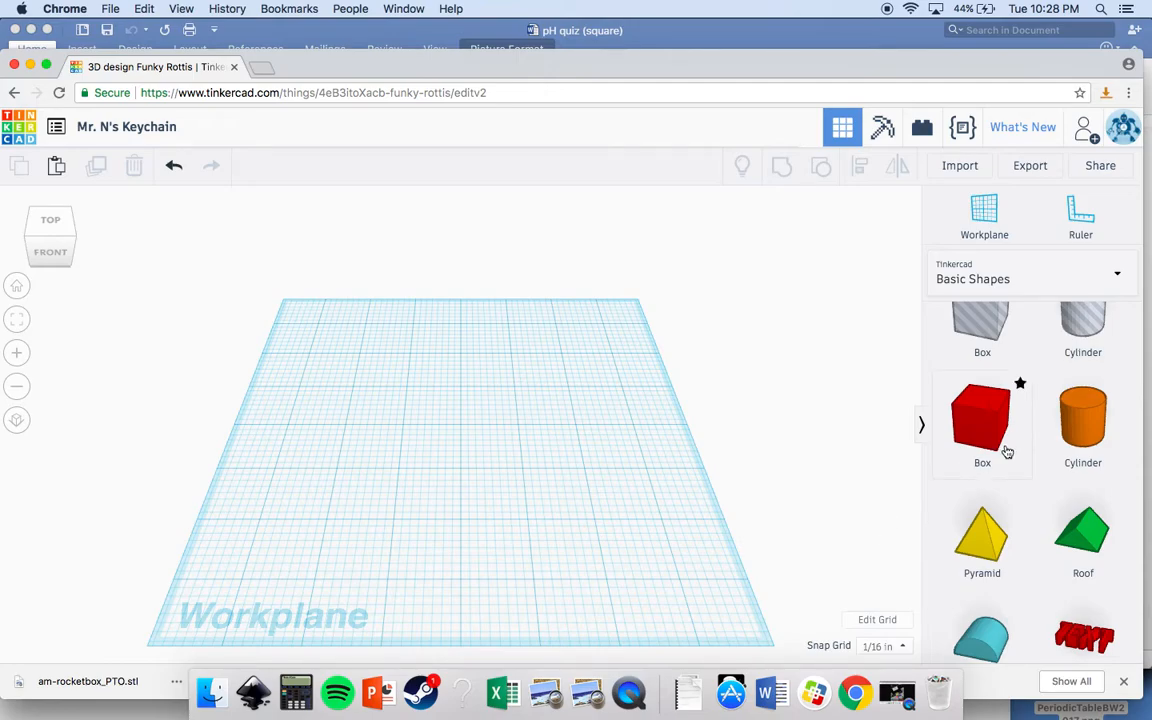
# - Place a solid red box near the middle of the workplane
pyautogui.moveTo(1007, 452); pyautogui.dragTo(429, 468)
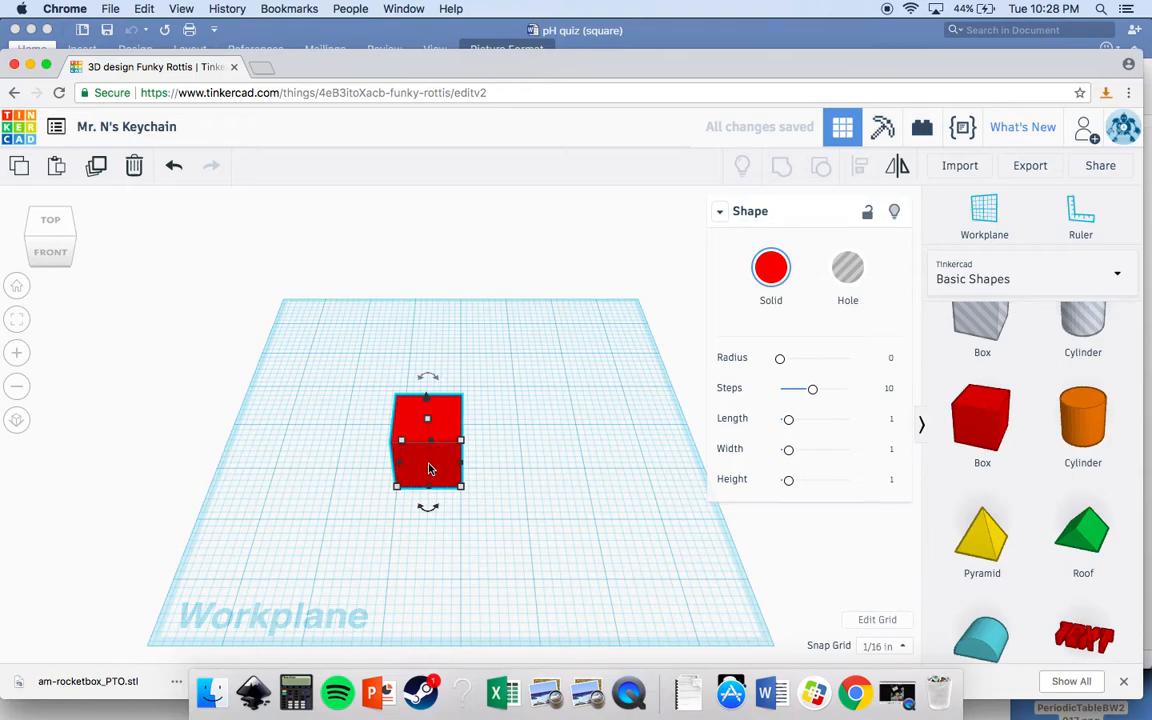
pyautogui.moveTo(512, 478); pyautogui.dragTo(371, 458, button='right')
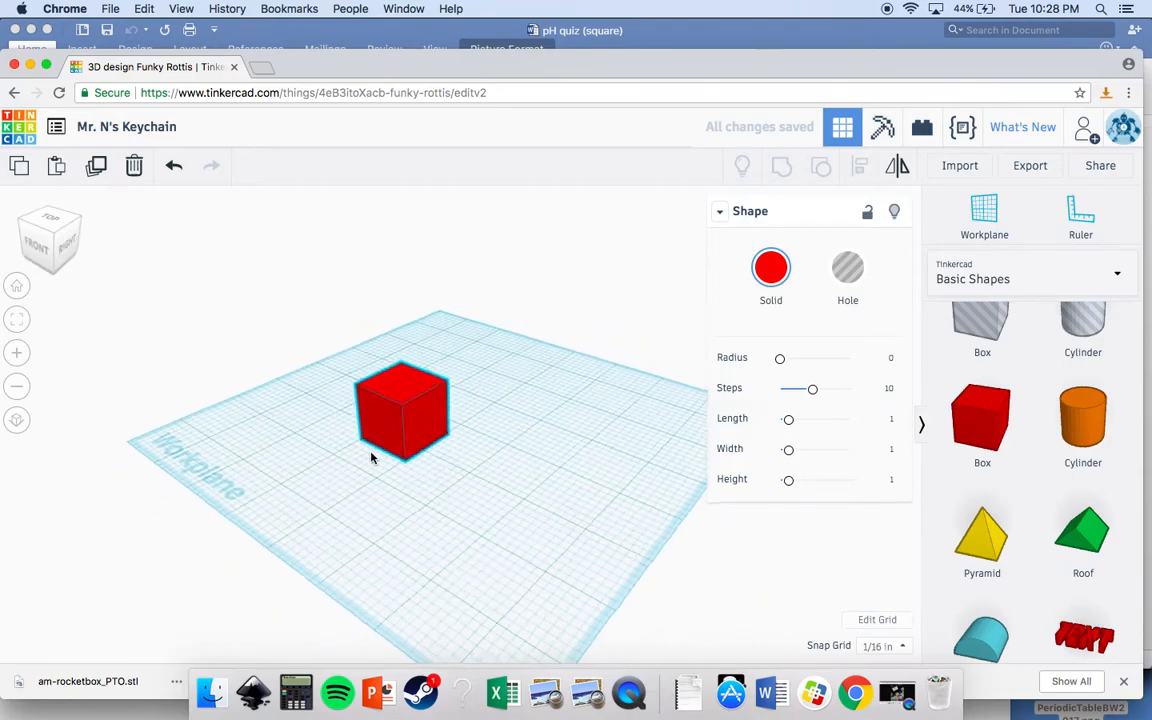
pyautogui.click(15, 286)
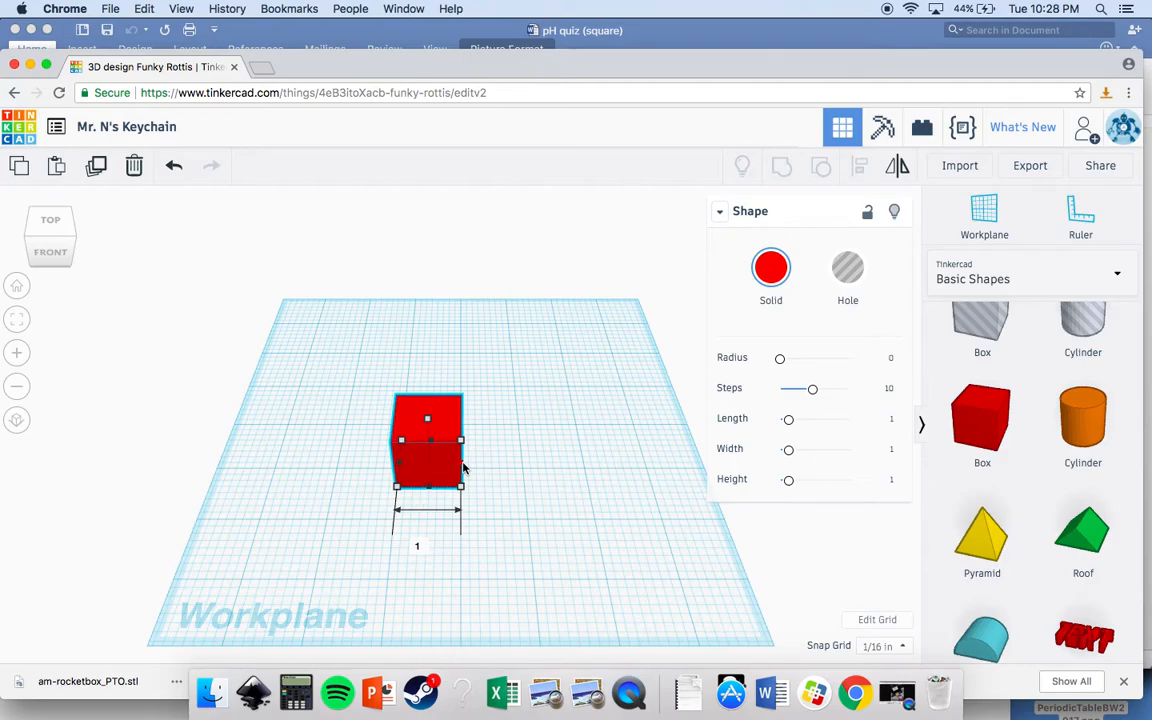
# - Enlarge the box's footprint in both directions and adjust its height to about 1.06 in
pyautogui.moveTo(463, 467)
pyautogui.mouseDown()
pyautogui.moveTo(672, 455)
pyautogui.moveTo(484, 471)
pyautogui.moveTo(505, 474)
pyautogui.moveTo(450, 494)
pyautogui.moveTo(437, 617)
pyautogui.moveTo(456, 488)
pyautogui.mouseUp()
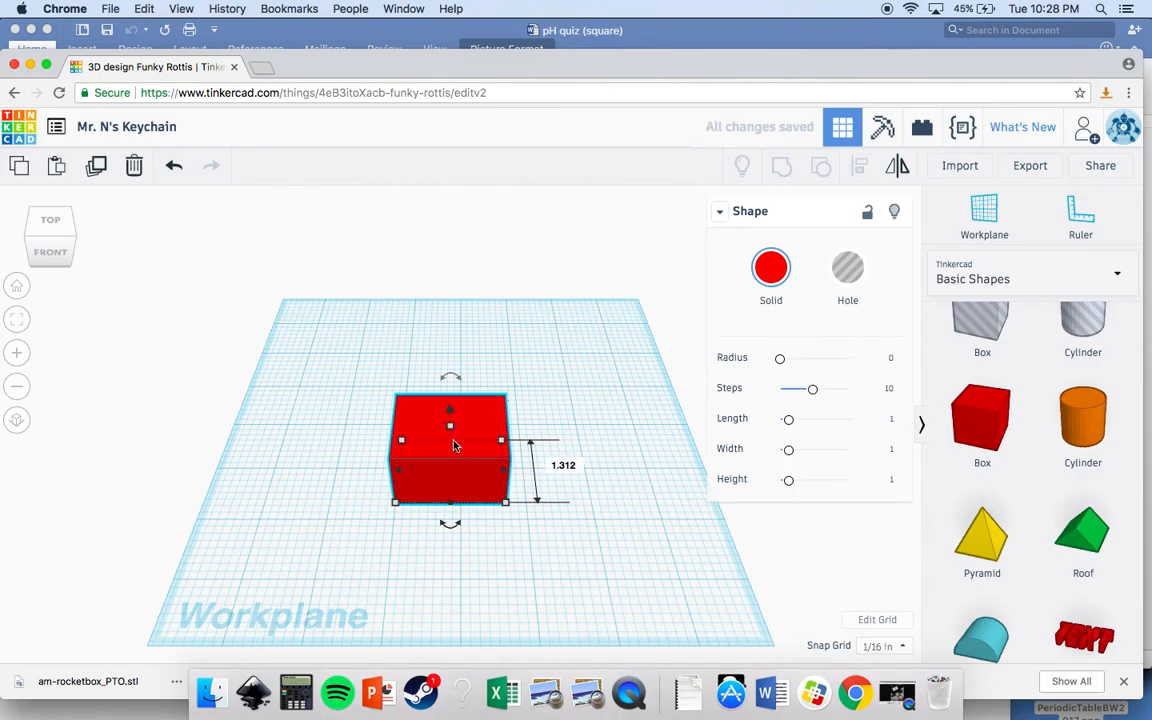
pyautogui.moveTo(456, 426); pyautogui.dragTo(472, 354)
pyautogui.moveTo(451, 442); pyautogui.dragTo(452, 443)
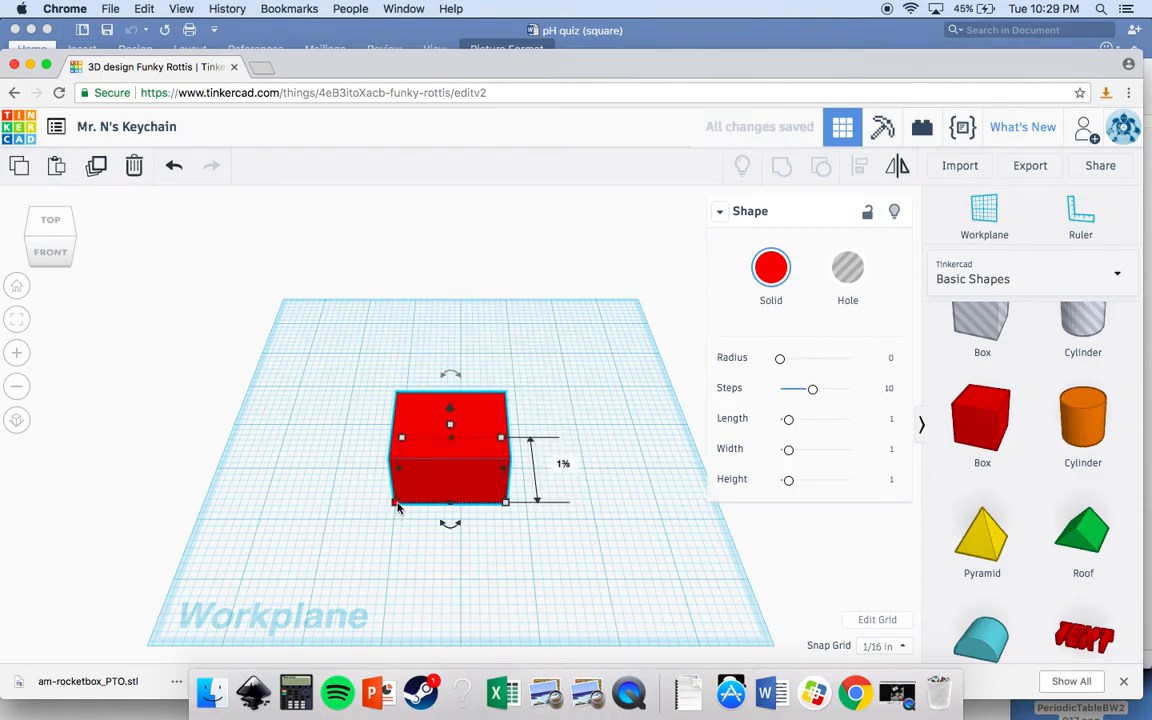
pyautogui.moveTo(395, 504); pyautogui.dragTo(345, 544)
pyautogui.moveTo(426, 430); pyautogui.dragTo(405, 396)
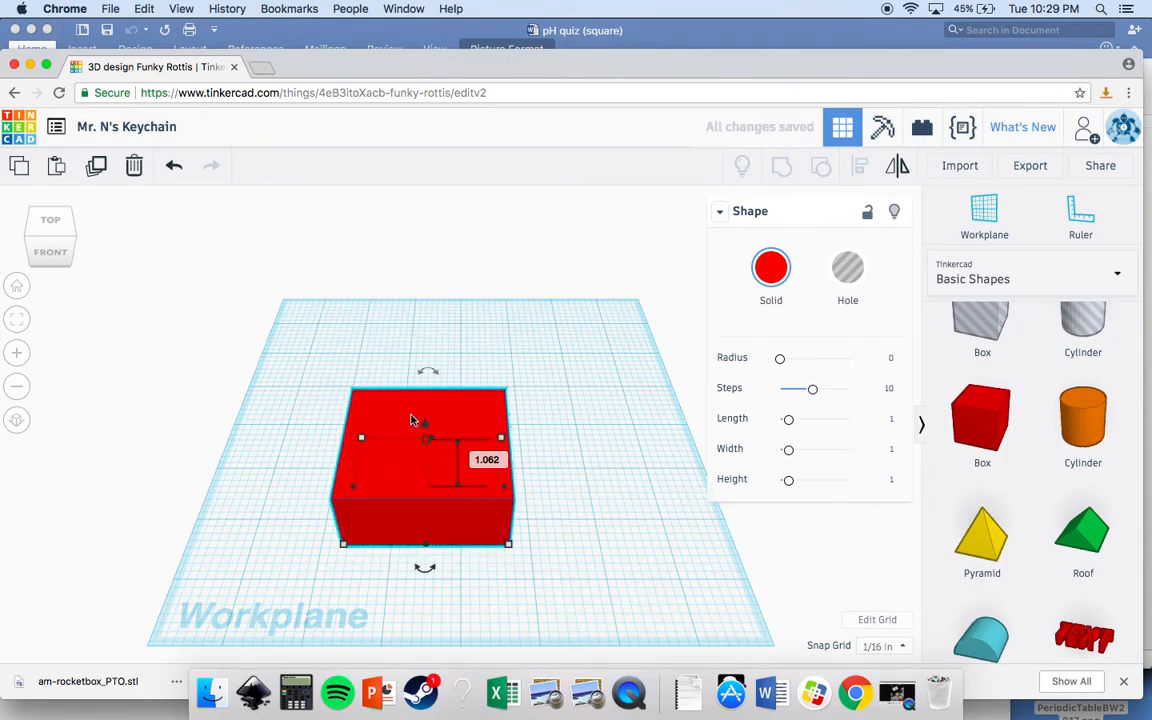
# - Reshape the box into a long narrow bar about 1/4 in high
pyautogui.moveTo(643, 419); pyautogui.dragTo(661, 438, button='right')
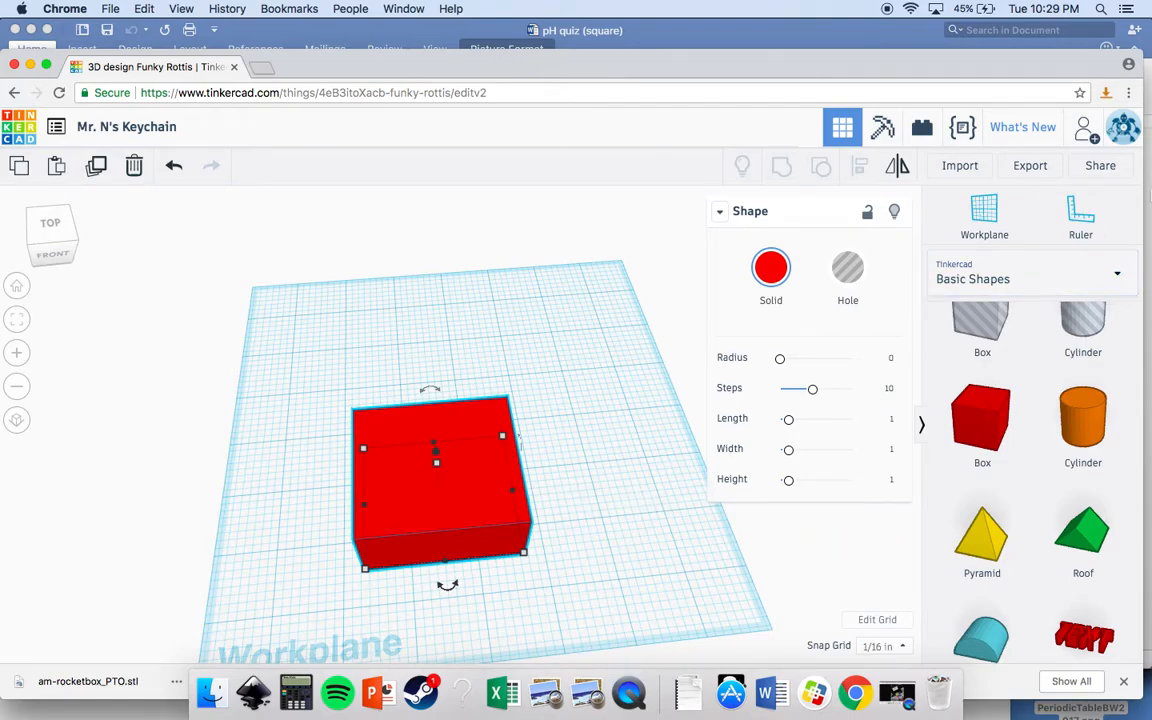
pyautogui.moveTo(526, 552)
pyautogui.moveTo(526, 556); pyautogui.dragTo(449, 560)
pyautogui.moveTo(399, 452); pyautogui.dragTo(396, 305)
pyautogui.moveTo(362, 361); pyautogui.dragTo(432, 356)
pyautogui.moveTo(435, 297); pyautogui.dragTo(424, 437)
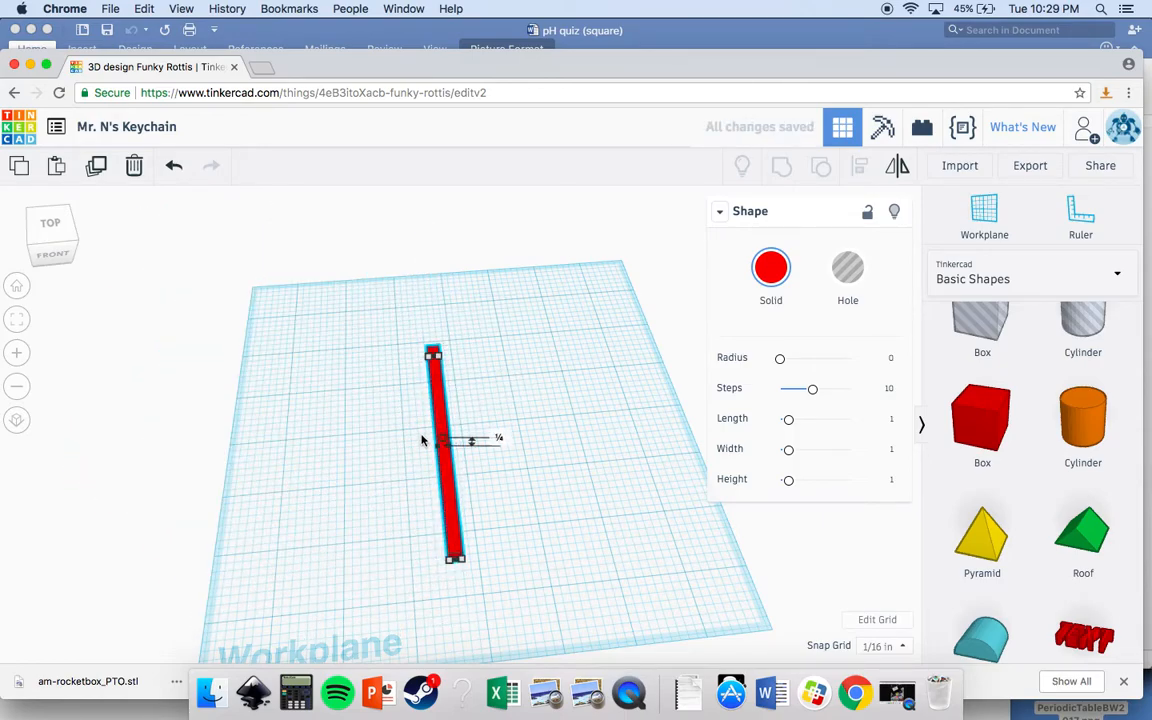
# - Stretch the narrow bar into a wide flat plate about 4.375 in long and 0.31 in thick
pyautogui.moveTo(461, 564); pyautogui.dragTo(699, 460)
pyautogui.click(506, 471)
pyautogui.moveTo(535, 401); pyautogui.dragTo(395, 426)
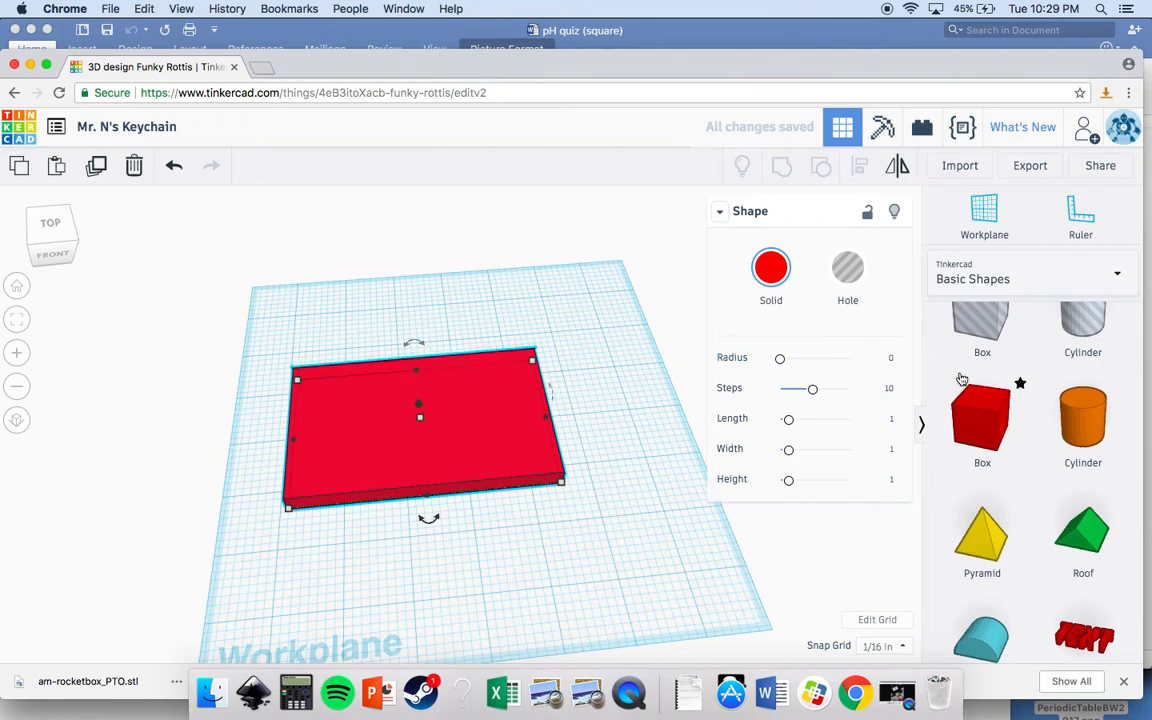
# - Place a ruler on the workplane in front of the plate and set the plate's length to 3.25 in
pyautogui.click(1090, 212)
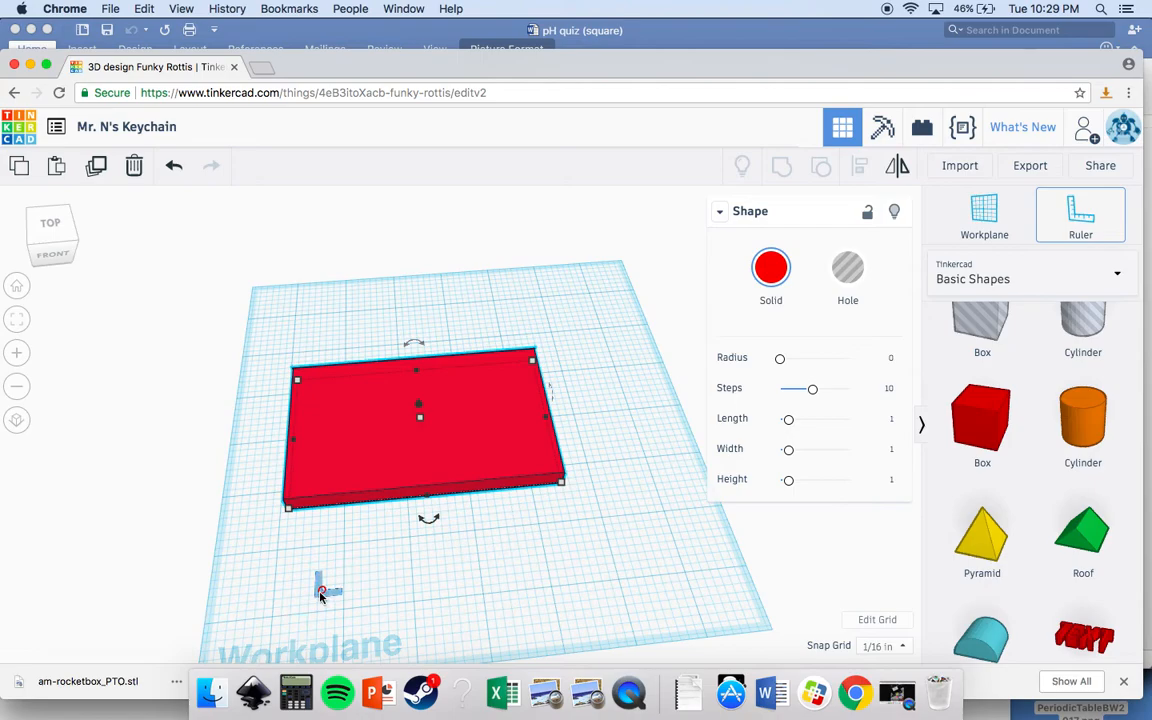
pyautogui.click(321, 594)
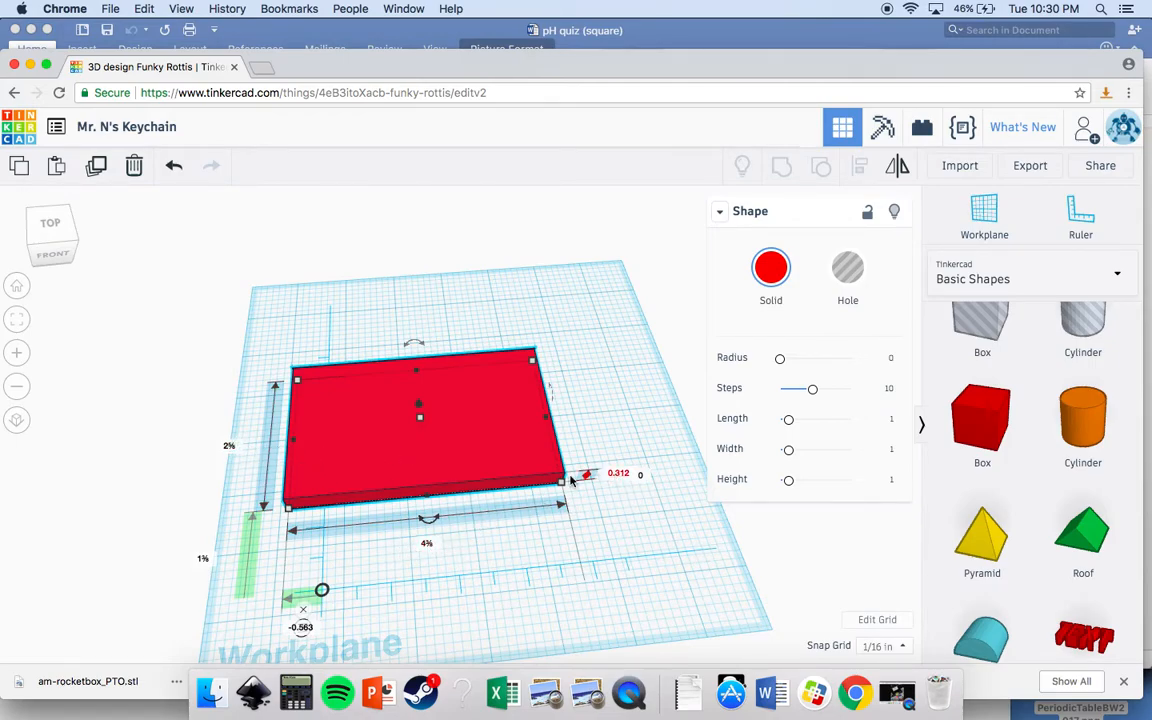
pyautogui.click(430, 544)
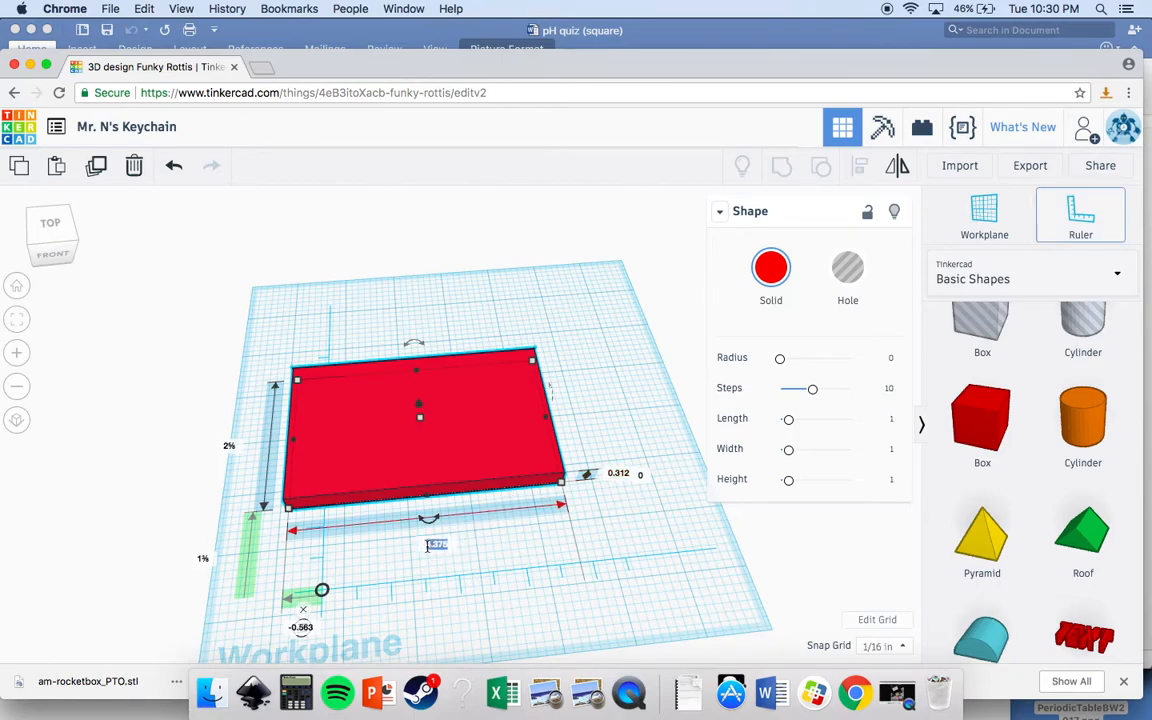
pyautogui.write('3.25')
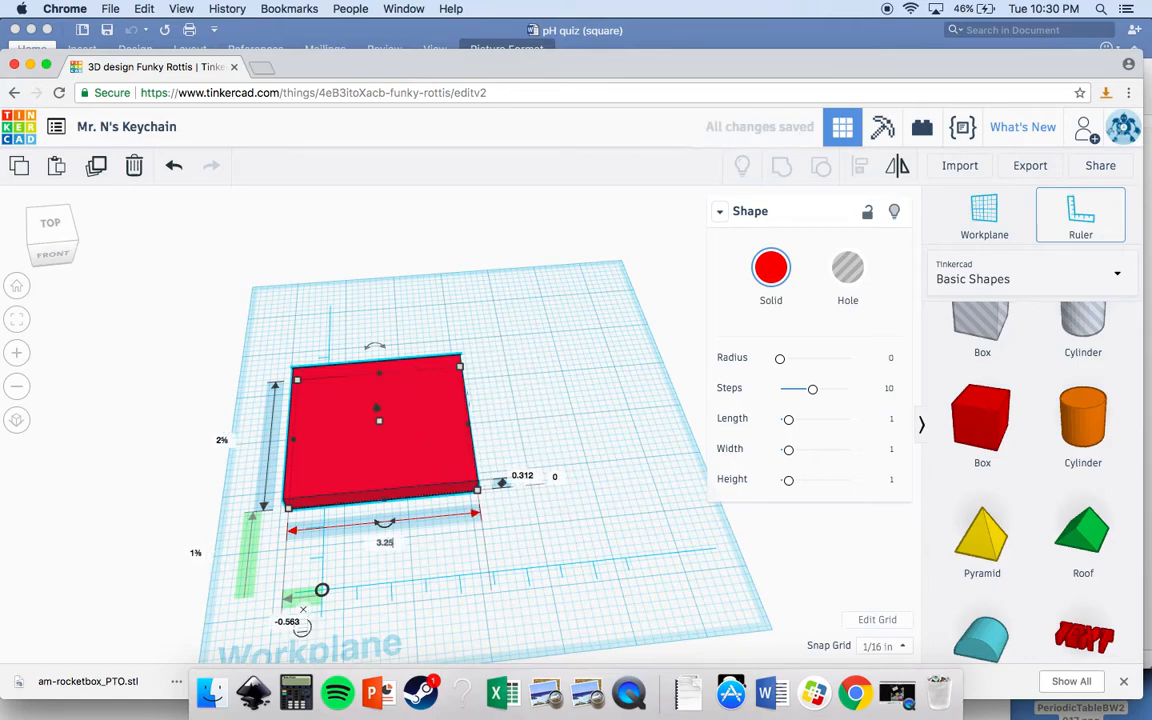
pyautogui.press('Return')
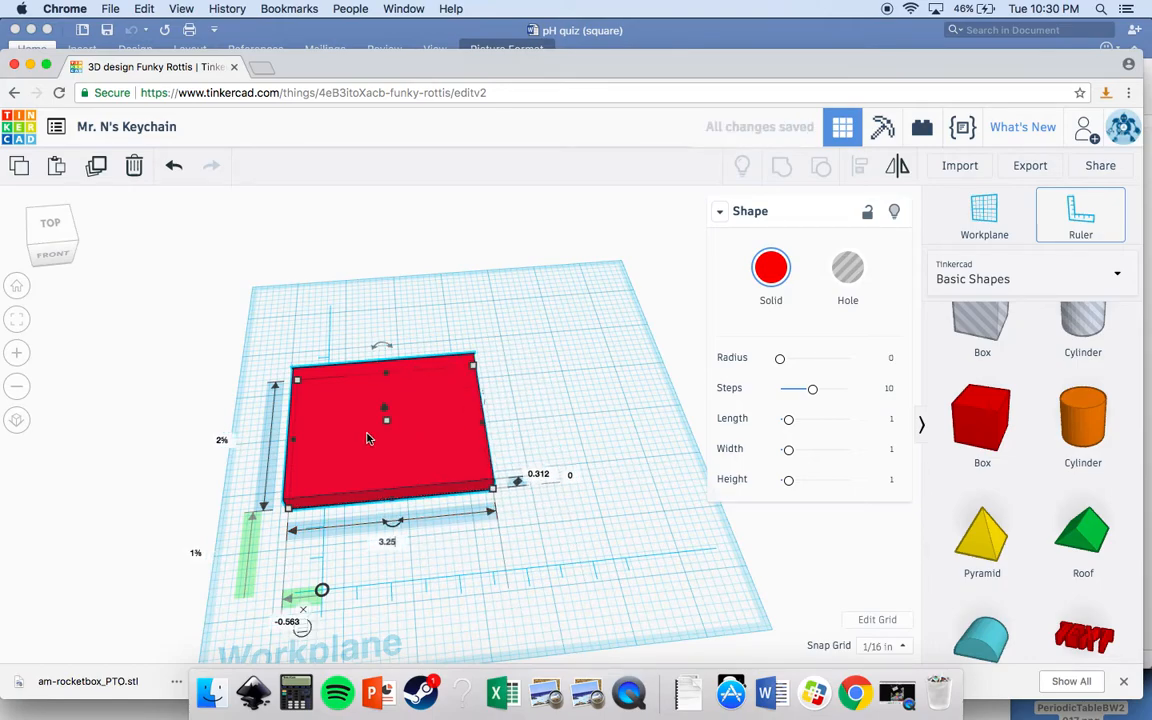
# - Set the plate's depth to 1.5 in
pyautogui.click(231, 441)
pyautogui.write('1.5')
pyautogui.press('Return')
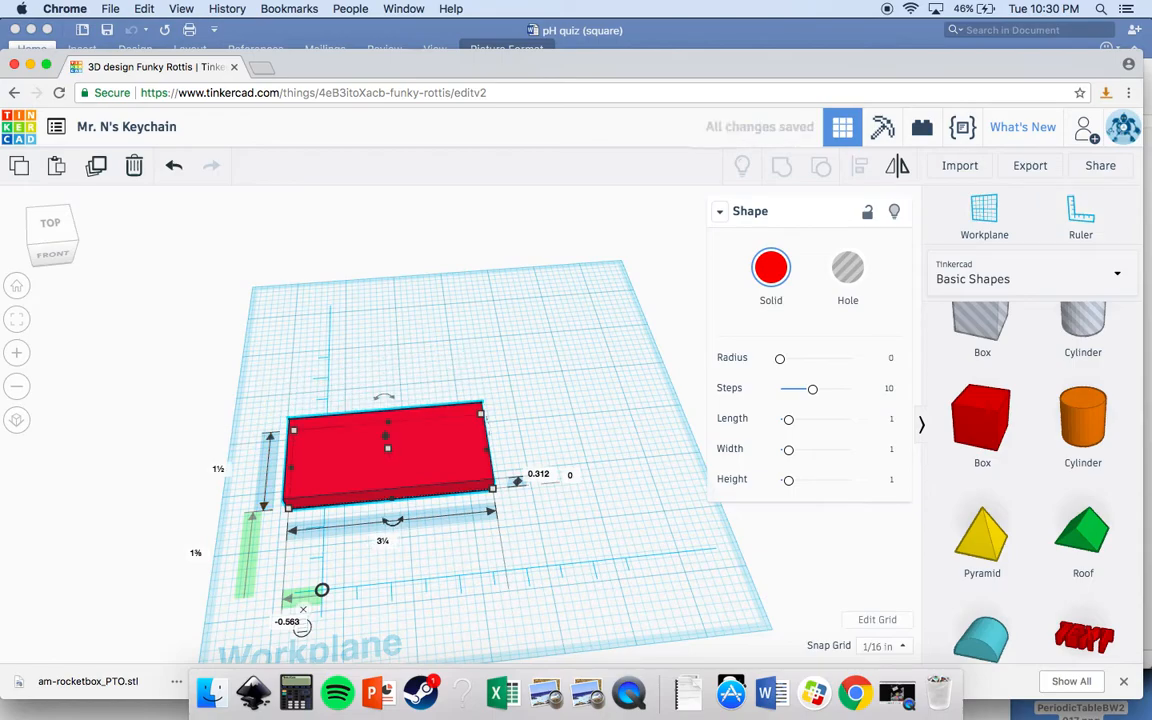
# - Set the plate's depth to 0.8 in and move the plate inside the ruler's two axes
pyautogui.click(220, 469)
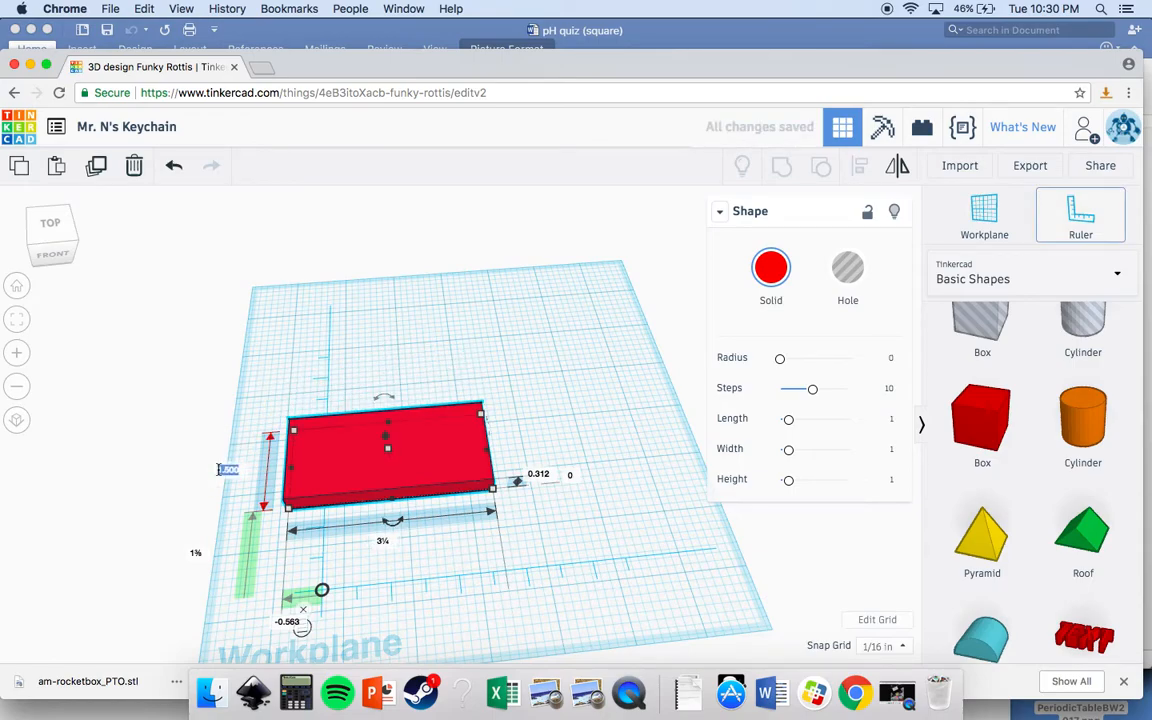
pyautogui.press('Return')
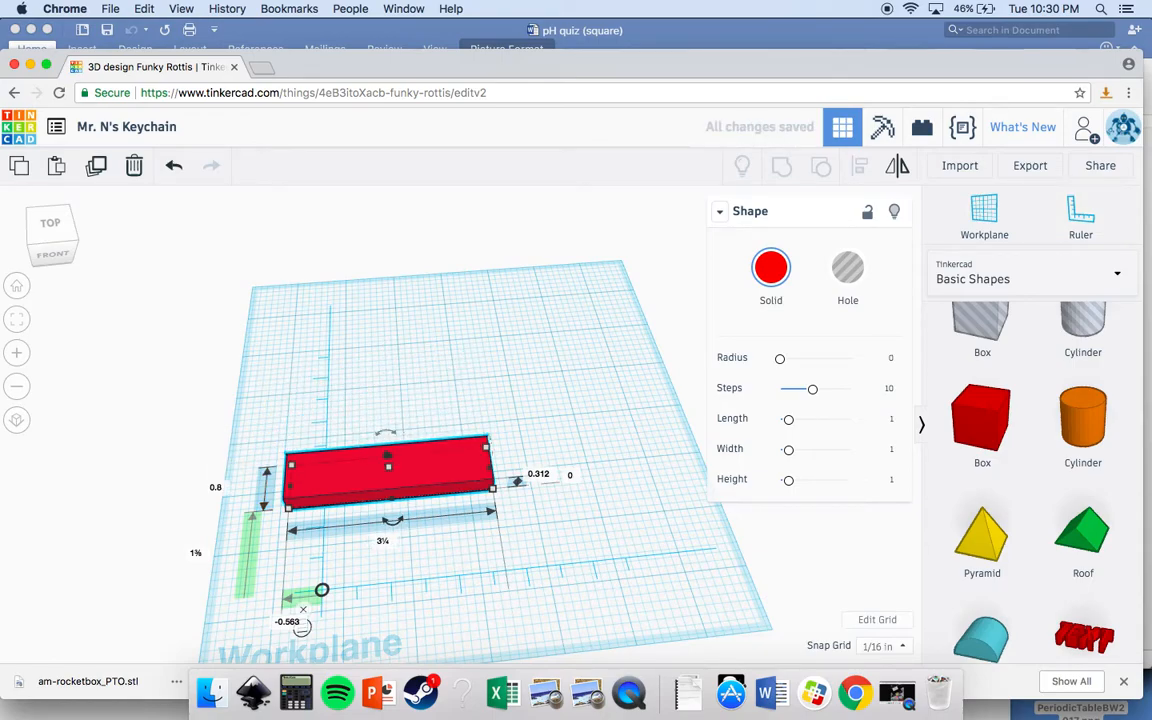
pyautogui.moveTo(411, 463); pyautogui.dragTo(502, 458)
pyautogui.click(586, 493)
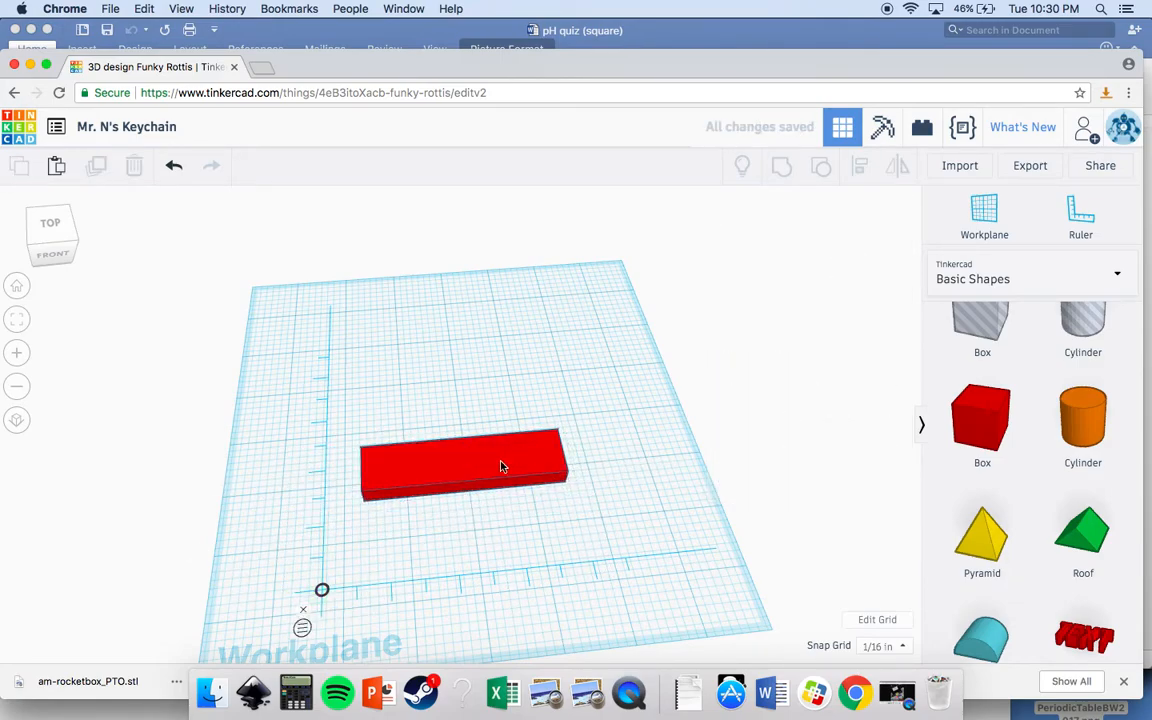
# - Set the red plate's height to 0.2 in
pyautogui.click(502, 488)
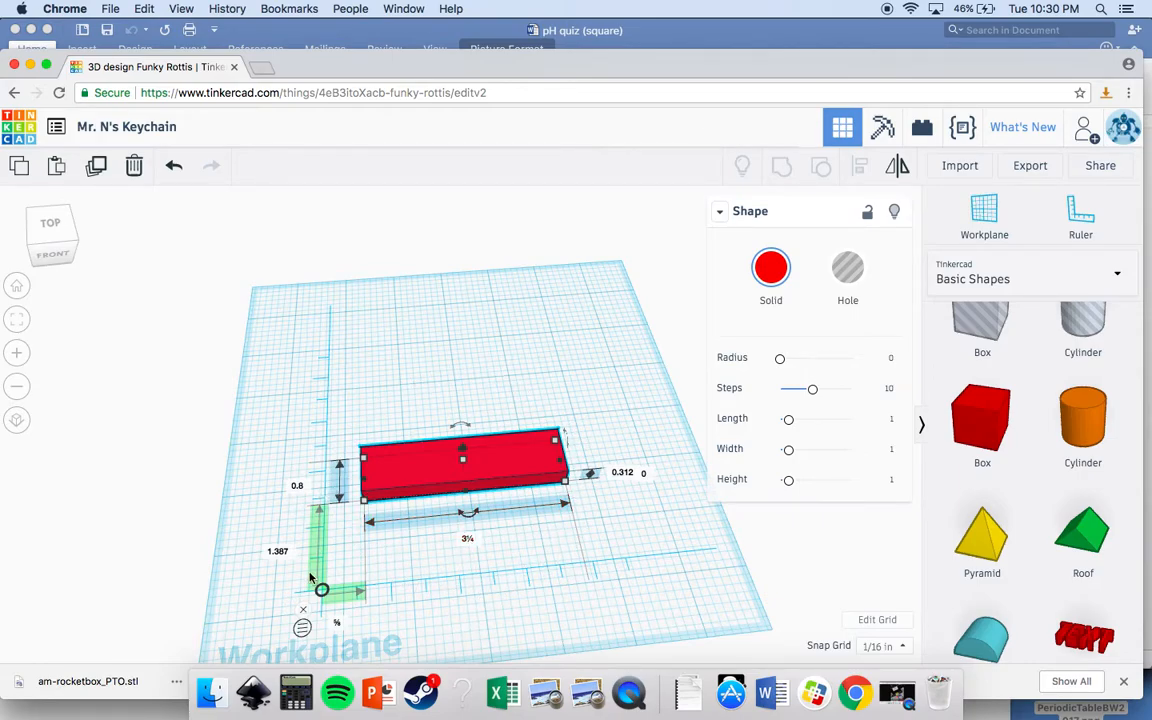
pyautogui.moveTo(336, 593); pyautogui.dragTo(370, 527, button='right')
pyautogui.click(465, 440)
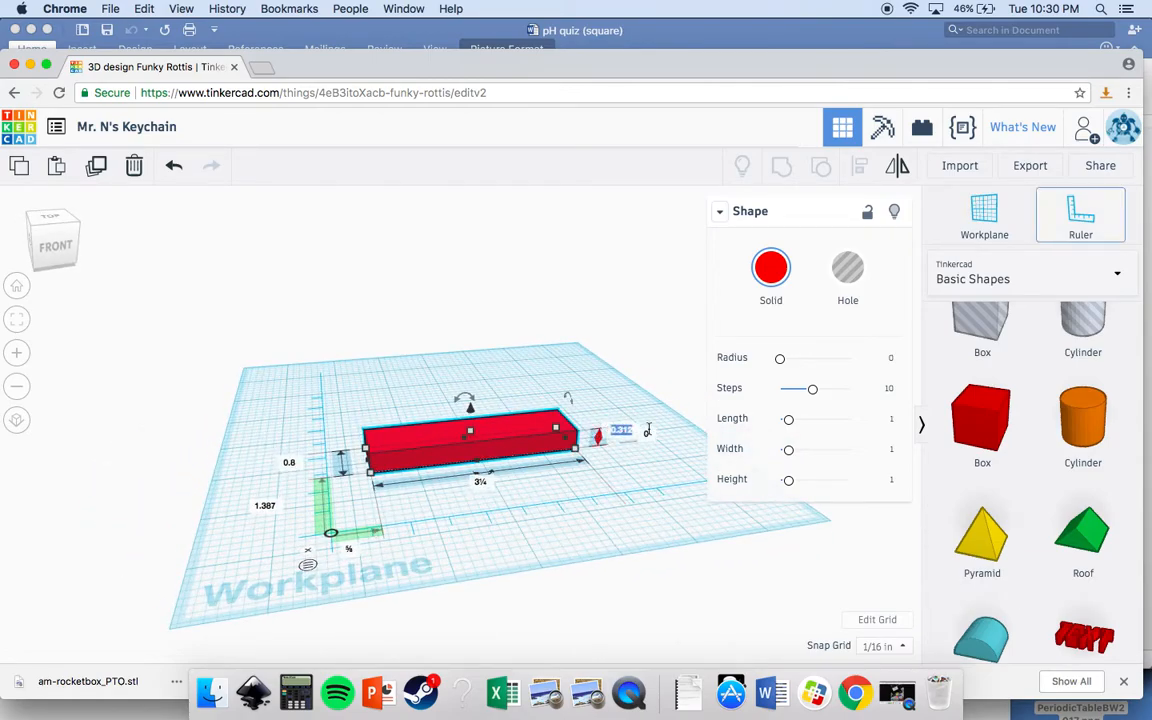
pyautogui.press('BackSpace')
pyautogui.write('.2')
pyautogui.press('Return')
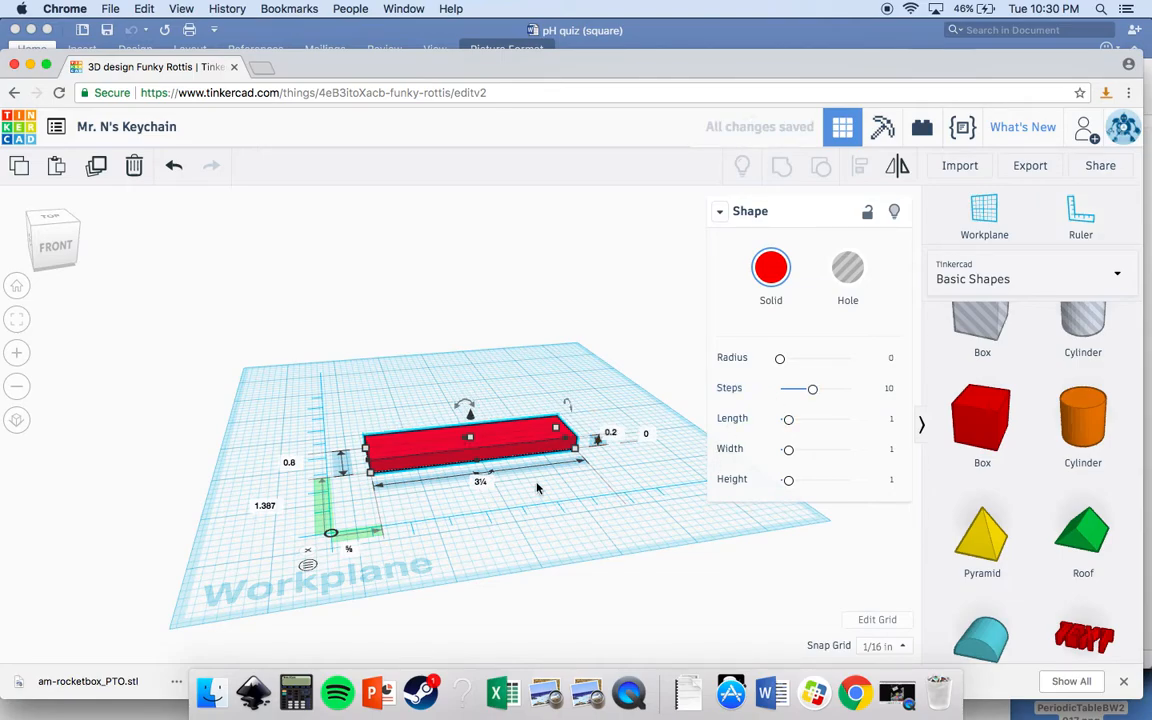
pyautogui.moveTo(507, 486)
pyautogui.mouseDown(button='right')
pyautogui.moveTo(170, 443)
pyautogui.moveTo(147, 476)
pyautogui.moveTo(182, 445)
pyautogui.moveTo(330, 440)
pyautogui.moveTo(473, 455)
pyautogui.moveTo(467, 424)
pyautogui.moveTo(520, 479)
pyautogui.mouseUp(button='right')
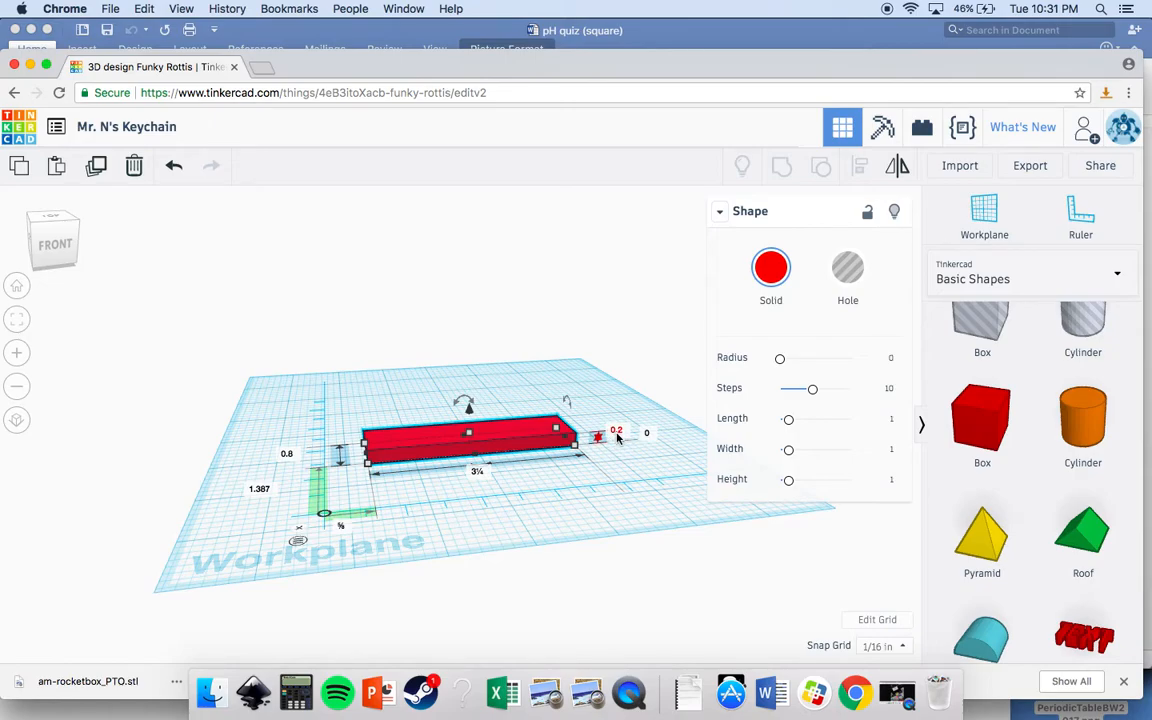
# - Place a Round Roof shape on the workplane behind the end of the plate nearest the ruler's vertical axis
pyautogui.moveTo(596, 440); pyautogui.dragTo(585, 513, button='right')
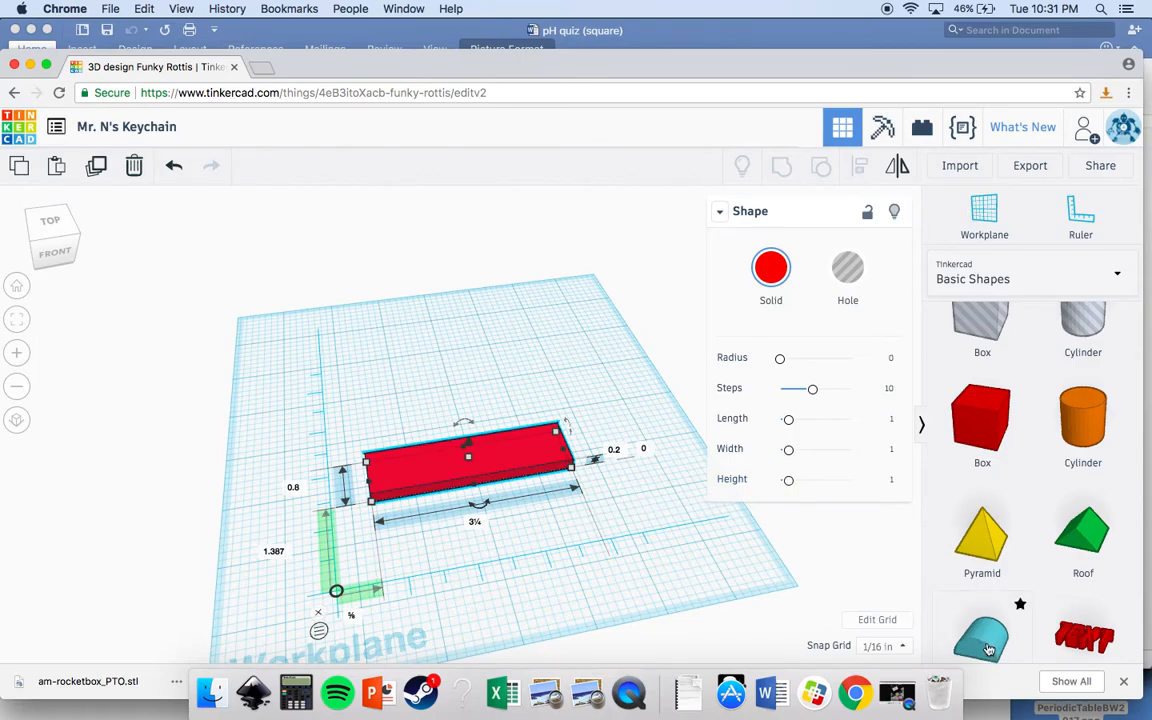
pyautogui.moveTo(980, 632); pyautogui.dragTo(386, 390)
pyautogui.scroll(3, 531, 401)
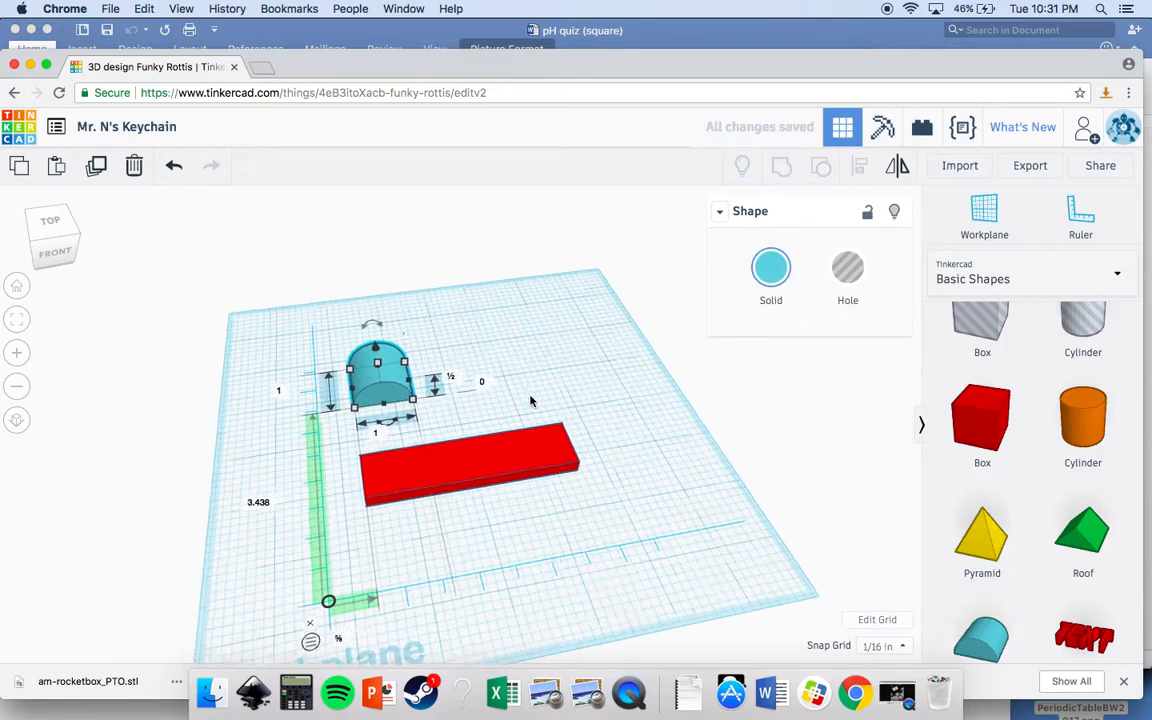
pyautogui.scroll(-4, 531, 401)
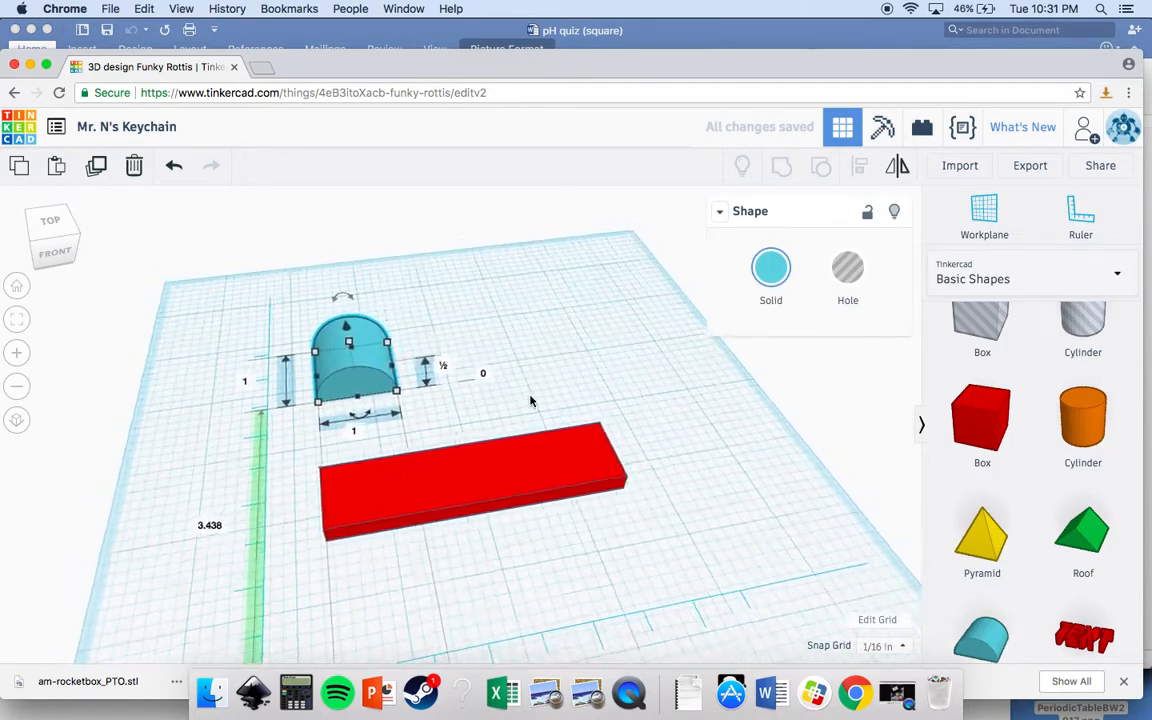
pyautogui.scroll(4, 531, 401)
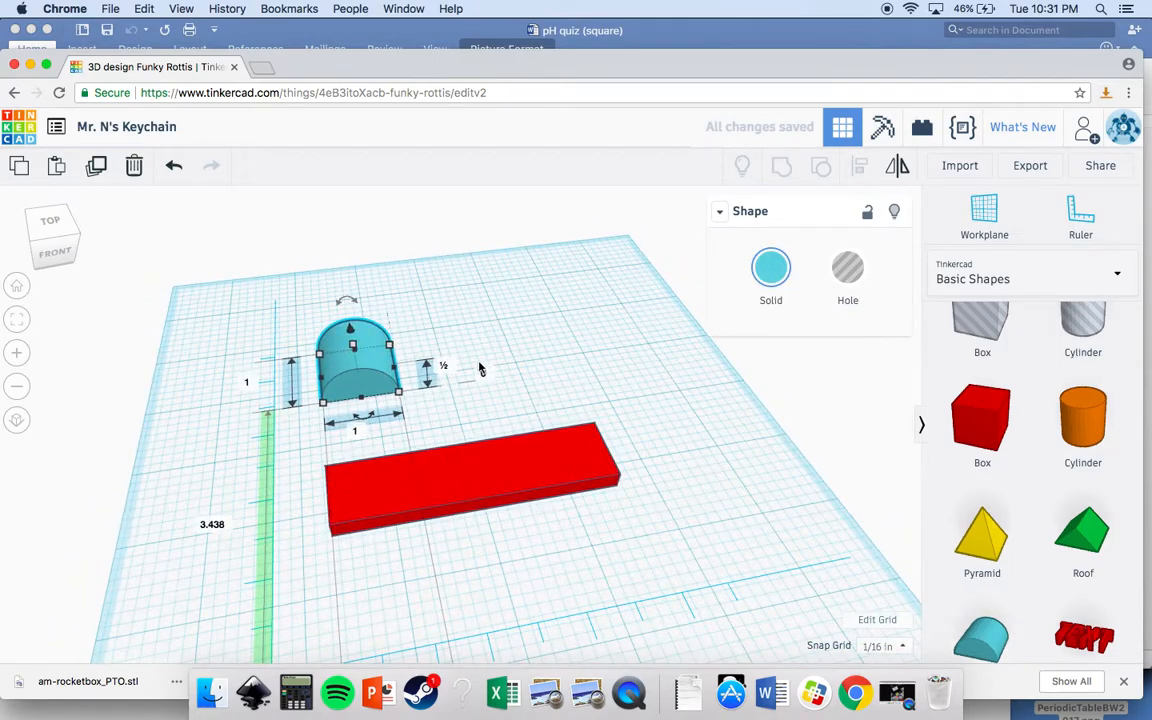
# - Rotate the round roof by -90° so it stands upright on its half-round end
pyautogui.moveTo(470, 329); pyautogui.dragTo(352, 325, button='right')
pyautogui.scroll(-2, 1040, 514)
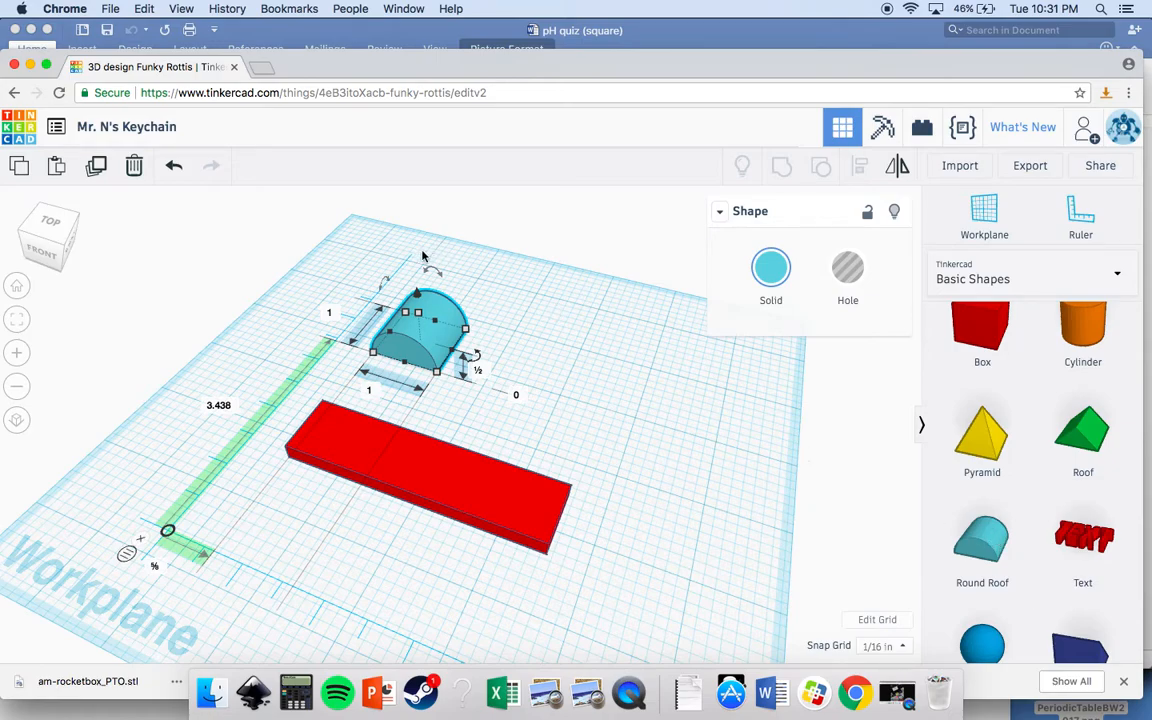
pyautogui.moveTo(385, 285)
pyautogui.moveTo(470, 362)
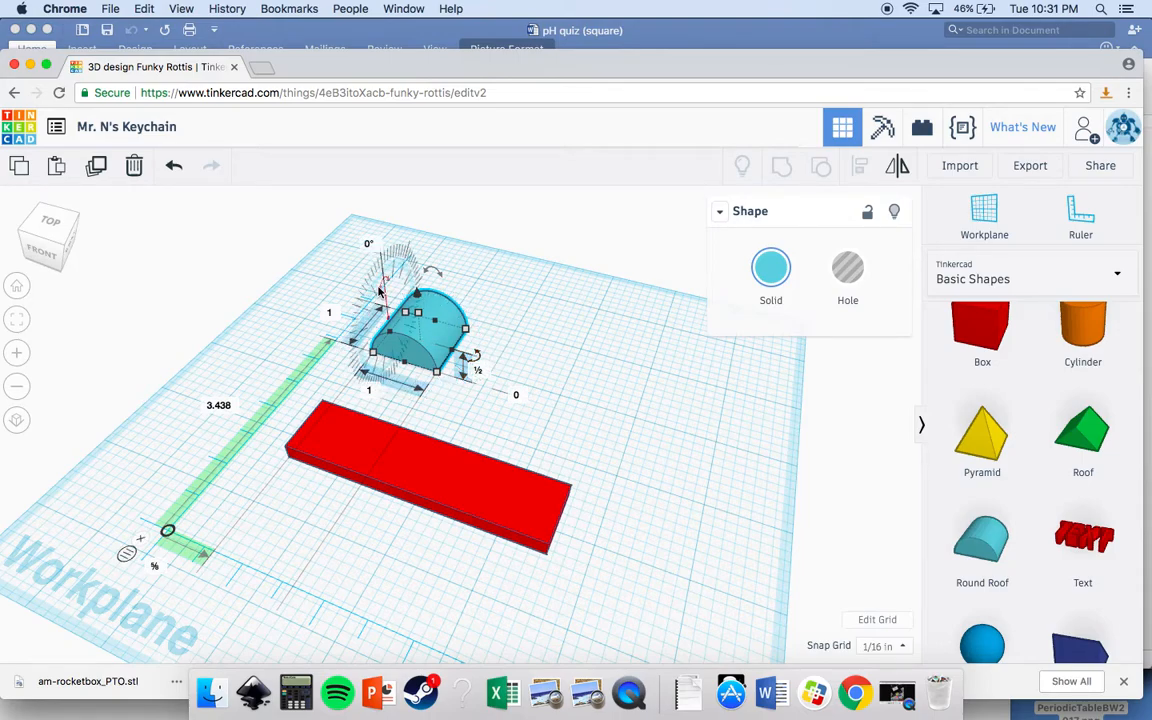
pyautogui.moveTo(380, 290); pyautogui.dragTo(423, 277)
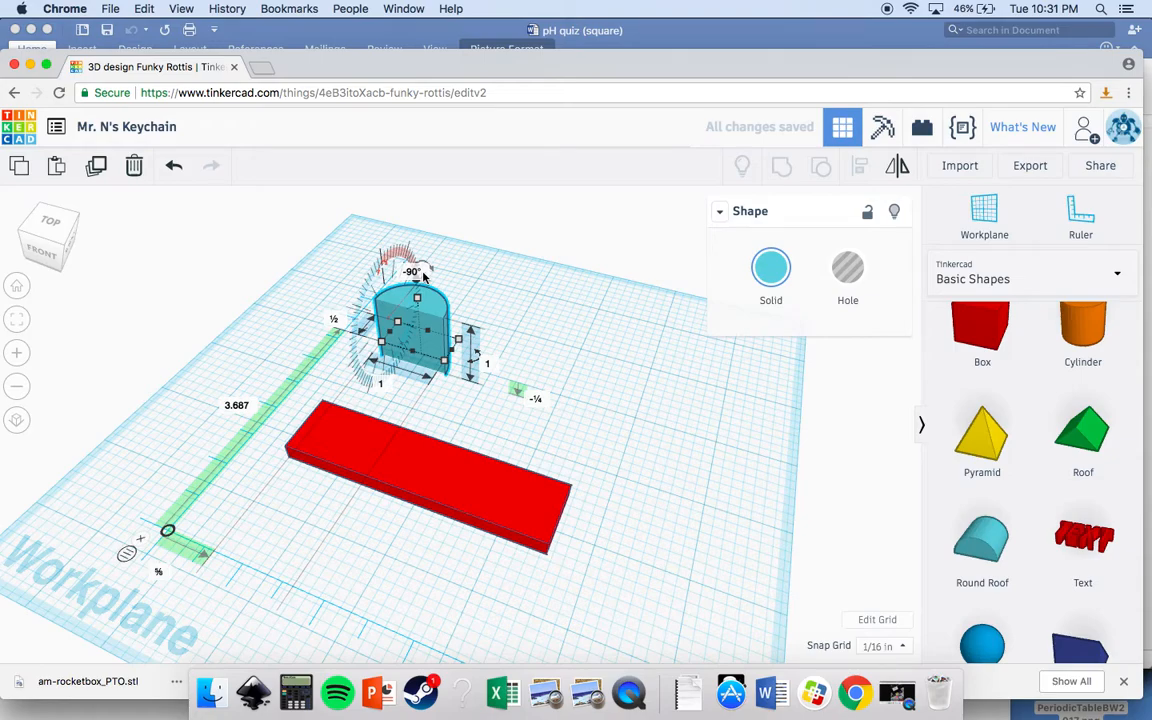
# - Move the upright round roof beside the plate's short end and turn it about a quarter turn so its flat side faces the plate
pyautogui.moveTo(440, 320); pyautogui.dragTo(257, 360)
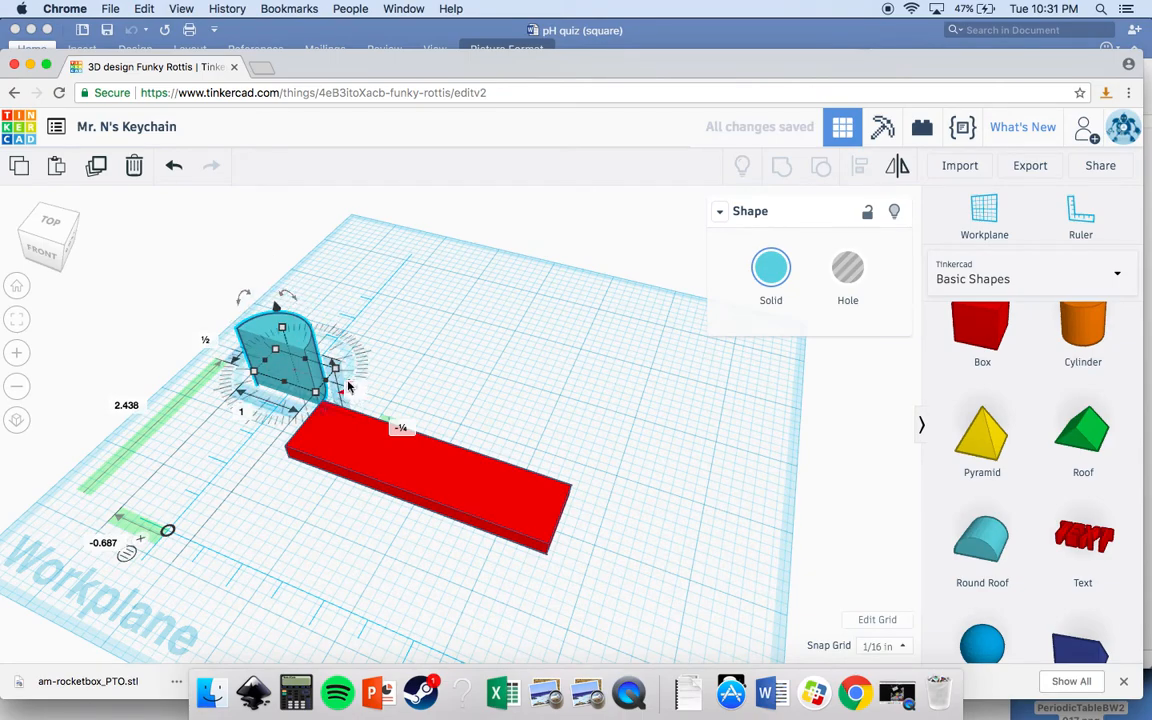
pyautogui.moveTo(344, 393); pyautogui.dragTo(327, 318)
pyautogui.moveTo(339, 446); pyautogui.dragTo(336, 431)
pyautogui.click(270, 473)
pyautogui.rightClick(270, 472)
pyautogui.moveTo(87, 483); pyautogui.dragTo(250, 408, button='right')
pyautogui.click(250, 408)
# - Set the round roof's height to 0.2 in and its depth to 0.8 in
pyautogui.moveTo(208, 550); pyautogui.dragTo(287, 461, button='right')
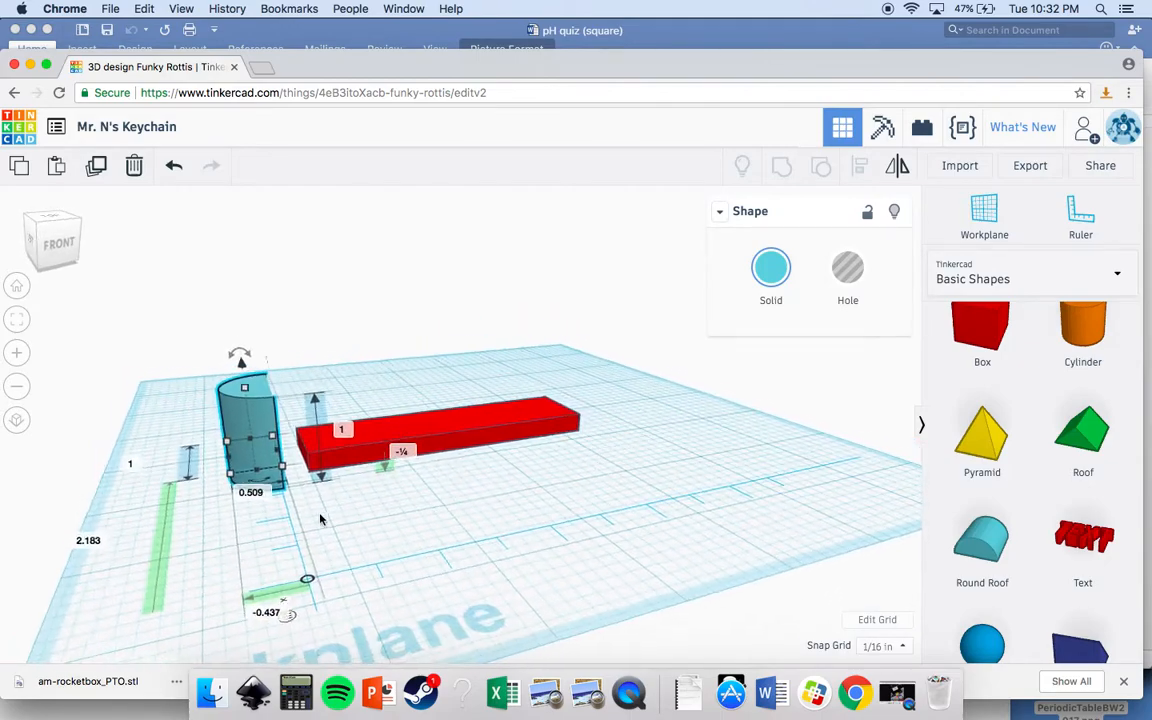
pyautogui.click(341, 432)
pyautogui.press('BackSpace')
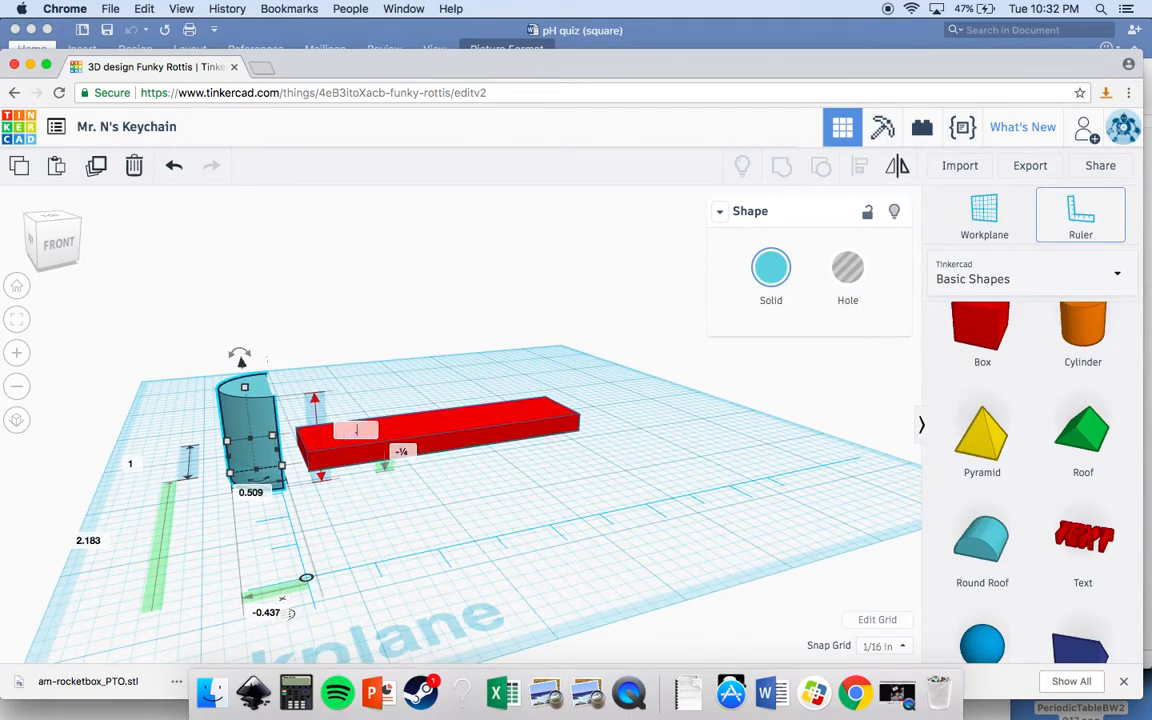
pyautogui.press('Return')
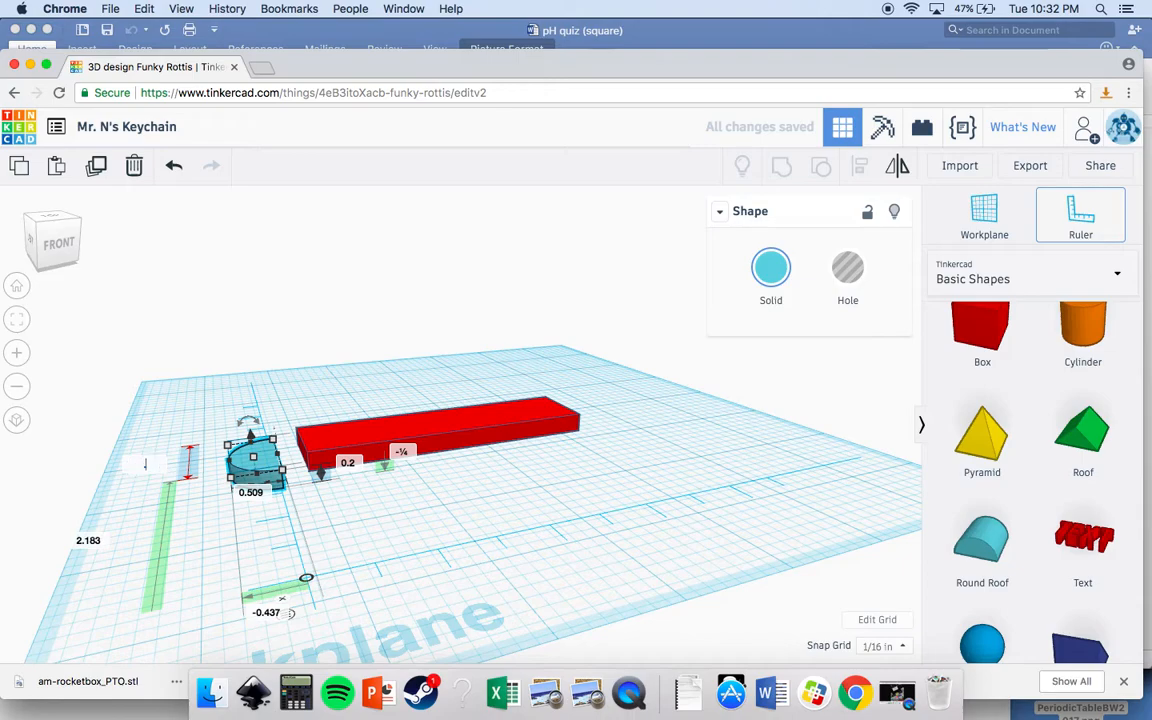
pyautogui.press('Return')
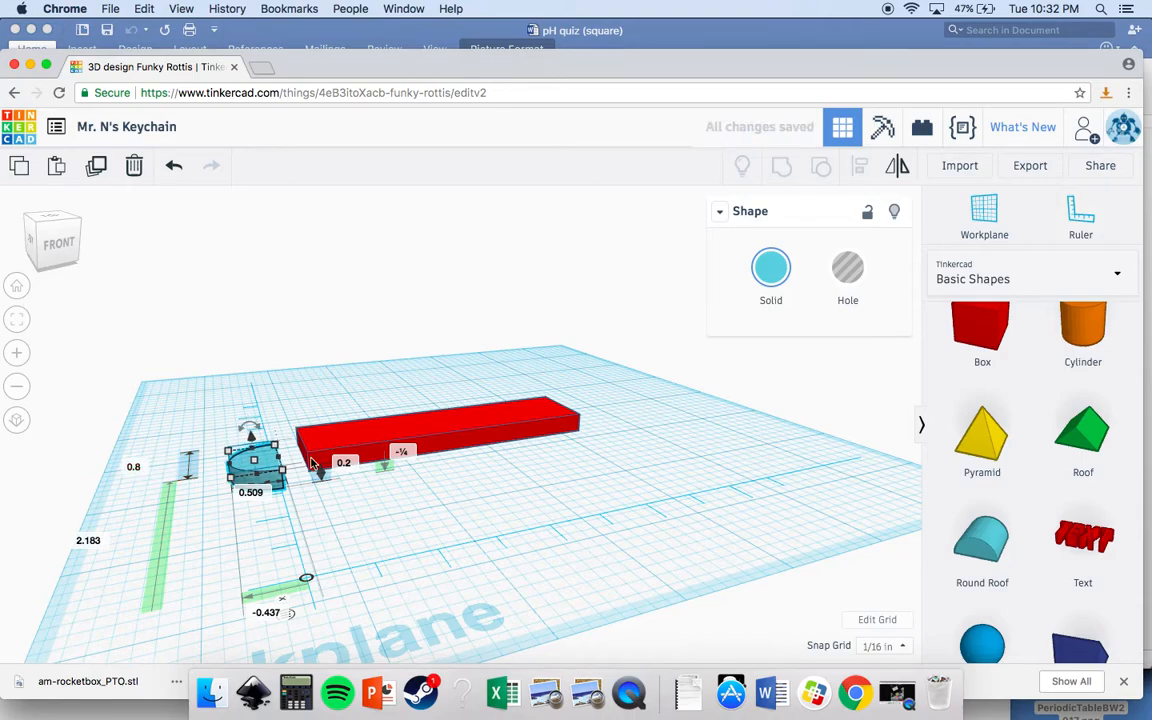
# - Set the round roof's length to 0.8 in
pyautogui.click(262, 494)
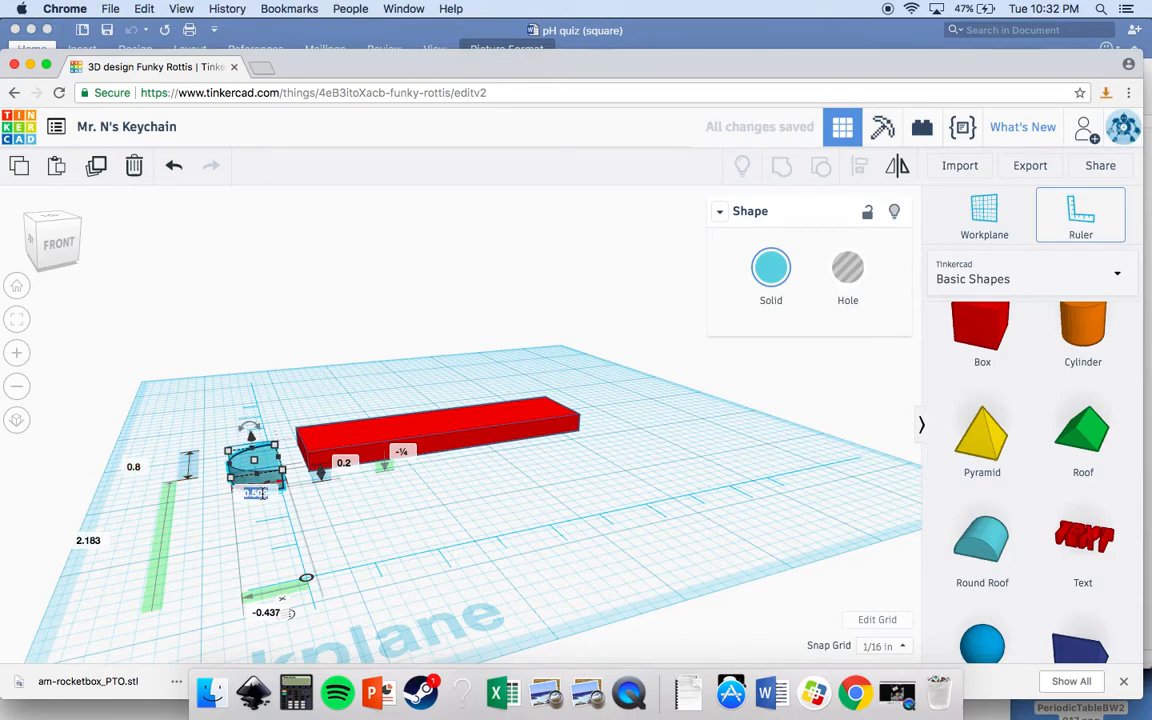
pyautogui.moveTo(320, 475); pyautogui.dragTo(245, 440, button='right')
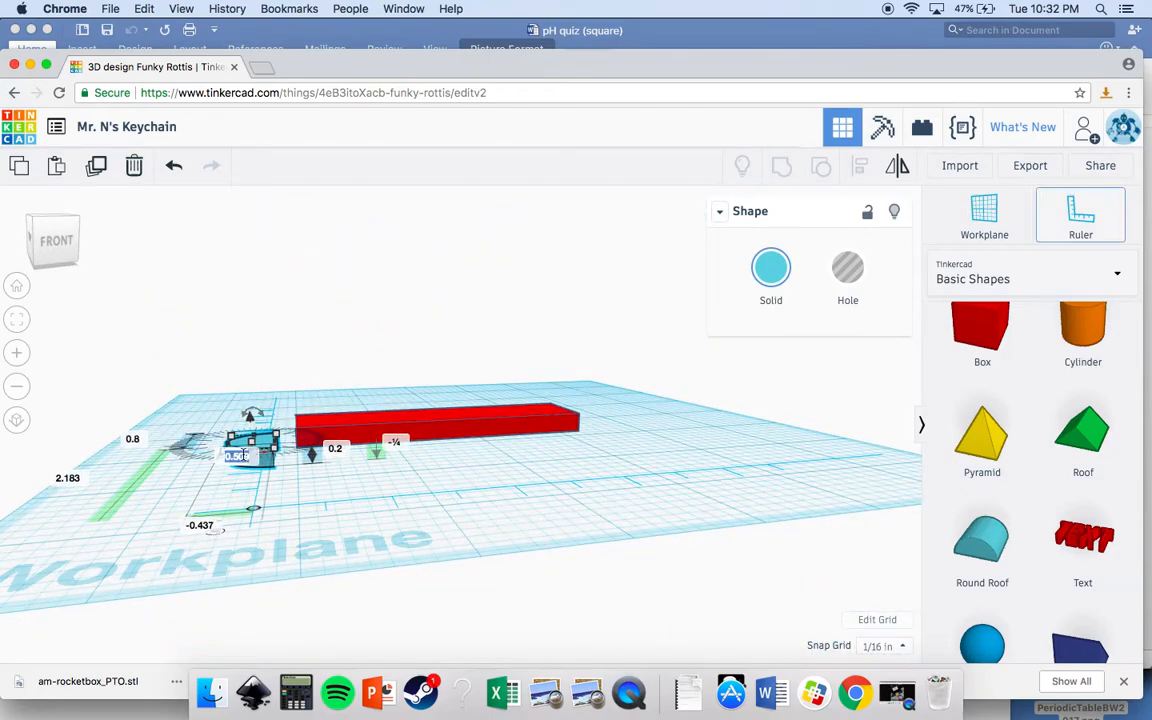
pyautogui.press('Return')
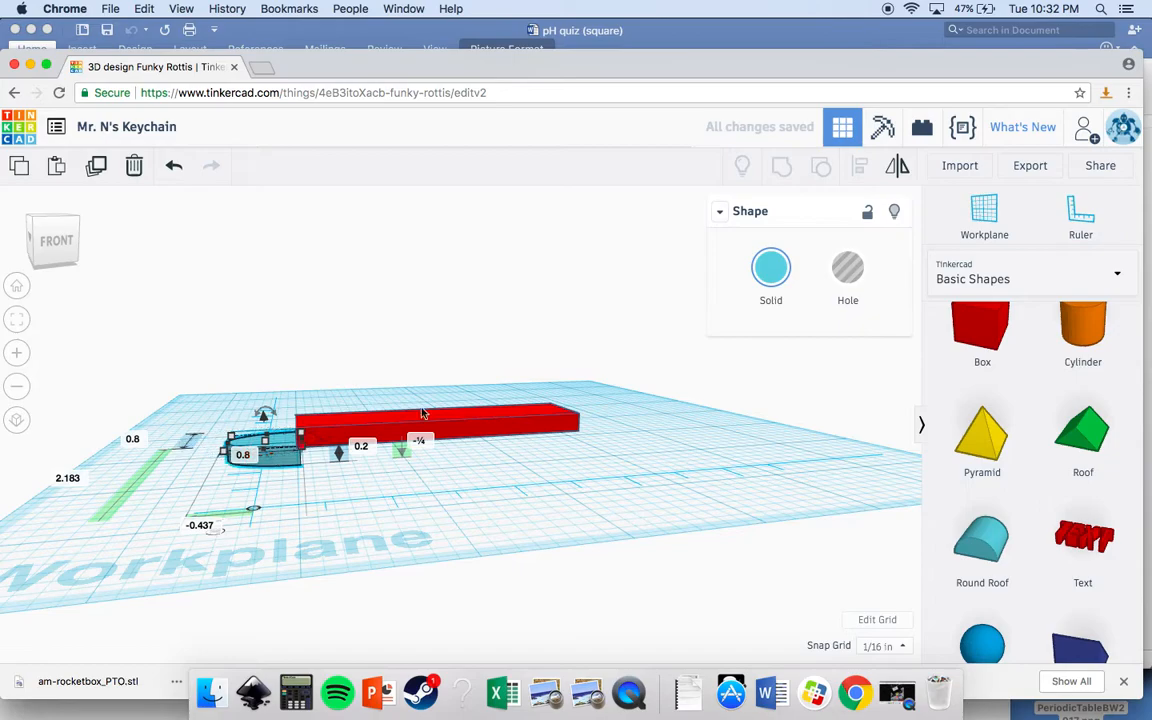
# - Move the red plate roughly in line with the half-round piece, about 2.06 in from the ruler origin, leaving a small gap
pyautogui.click(463, 510)
pyautogui.moveTo(468, 560); pyautogui.dragTo(350, 495, button='right')
pyautogui.moveTo(350, 495)
pyautogui.mouseDown()
pyautogui.moveTo(380, 476)
pyautogui.moveTo(360, 476)
pyautogui.mouseUp()
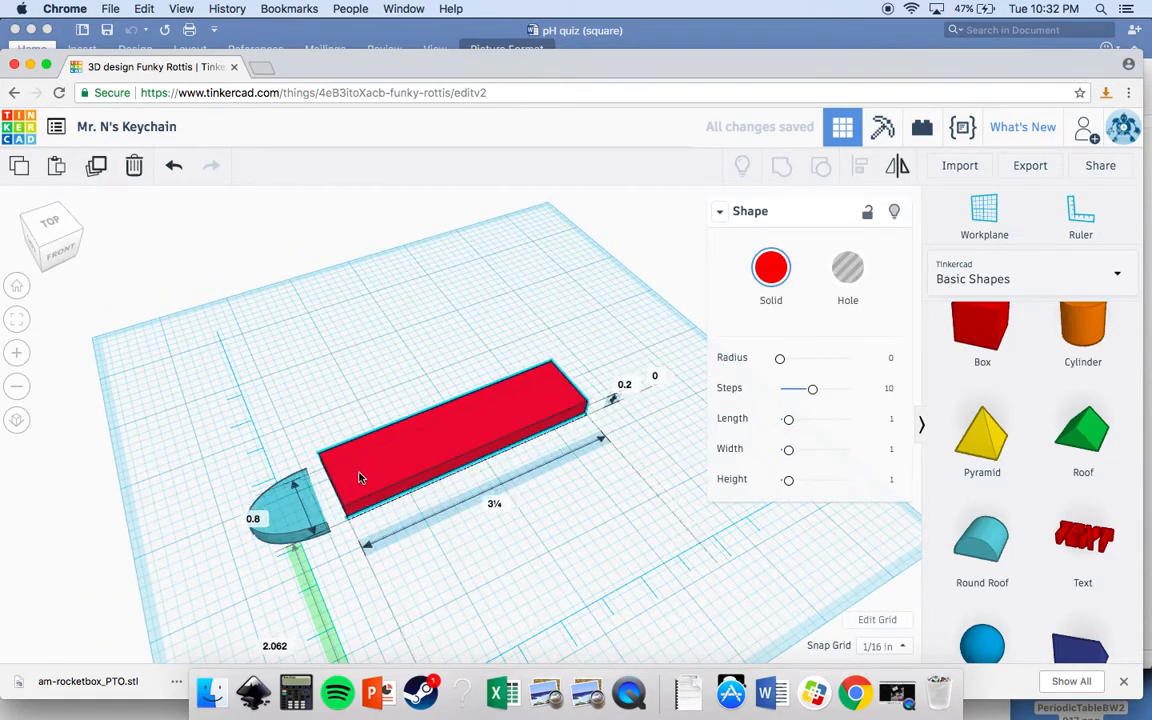
# - Set the half-round piece's length to 0.6 in
pyautogui.click(458, 597)
pyautogui.moveTo(458, 597); pyautogui.dragTo(334, 545, button='right')
pyautogui.click(300, 512)
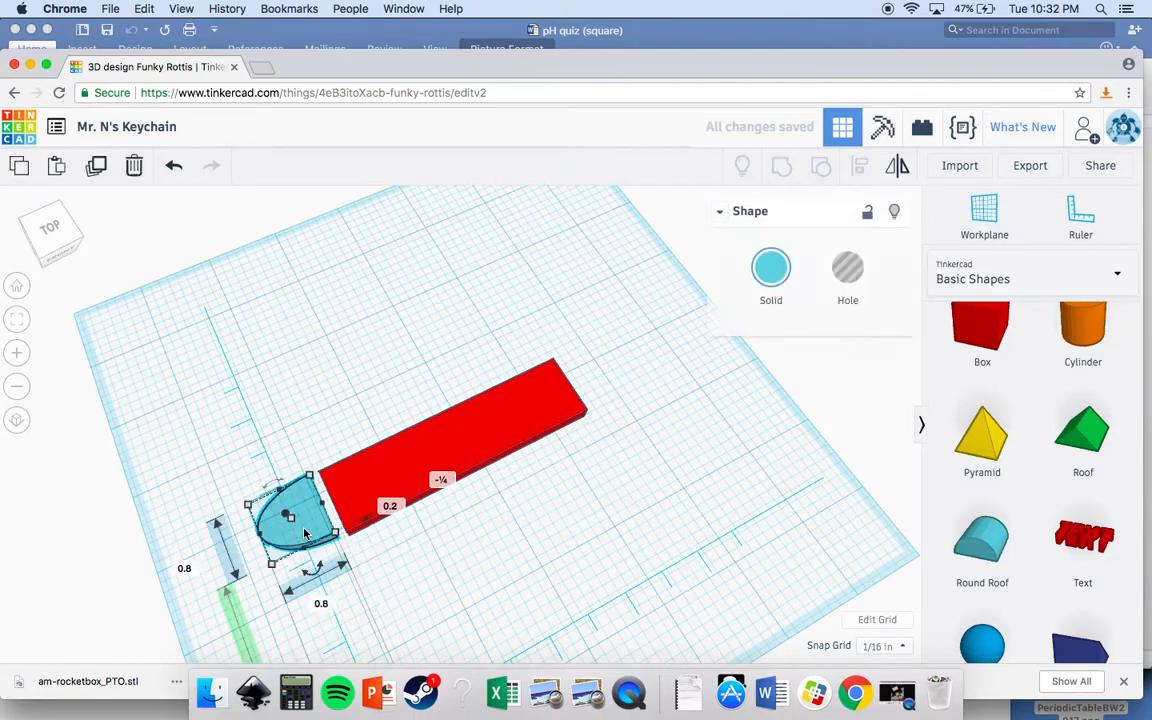
pyautogui.click(320, 605)
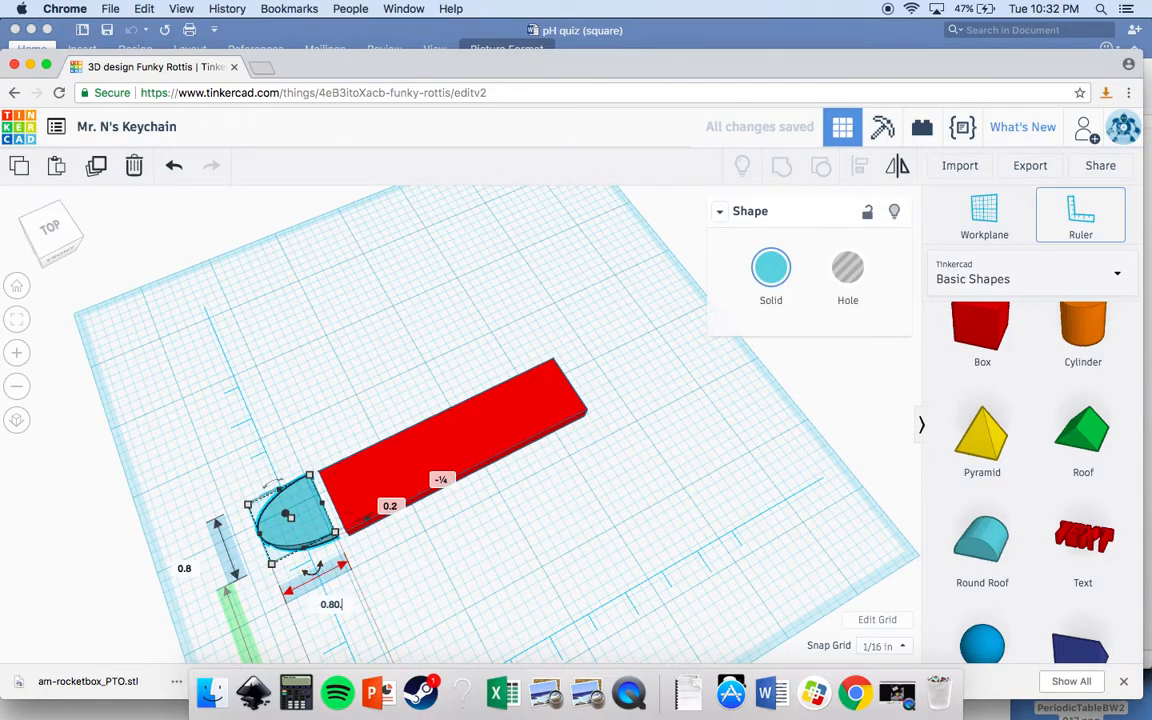
pyautogui.press('Return')
pyautogui.write('0.6')
pyautogui.press('Return')
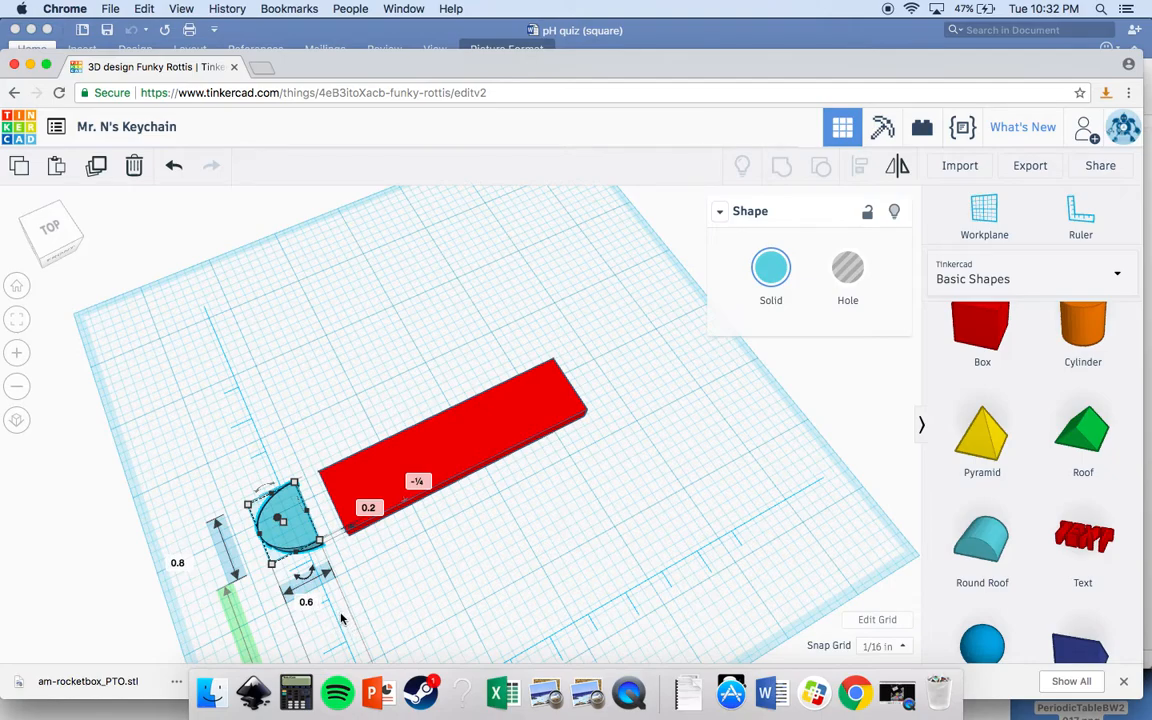
# - Set the half-round piece's length to 0.4 in
pyautogui.click(304, 602)
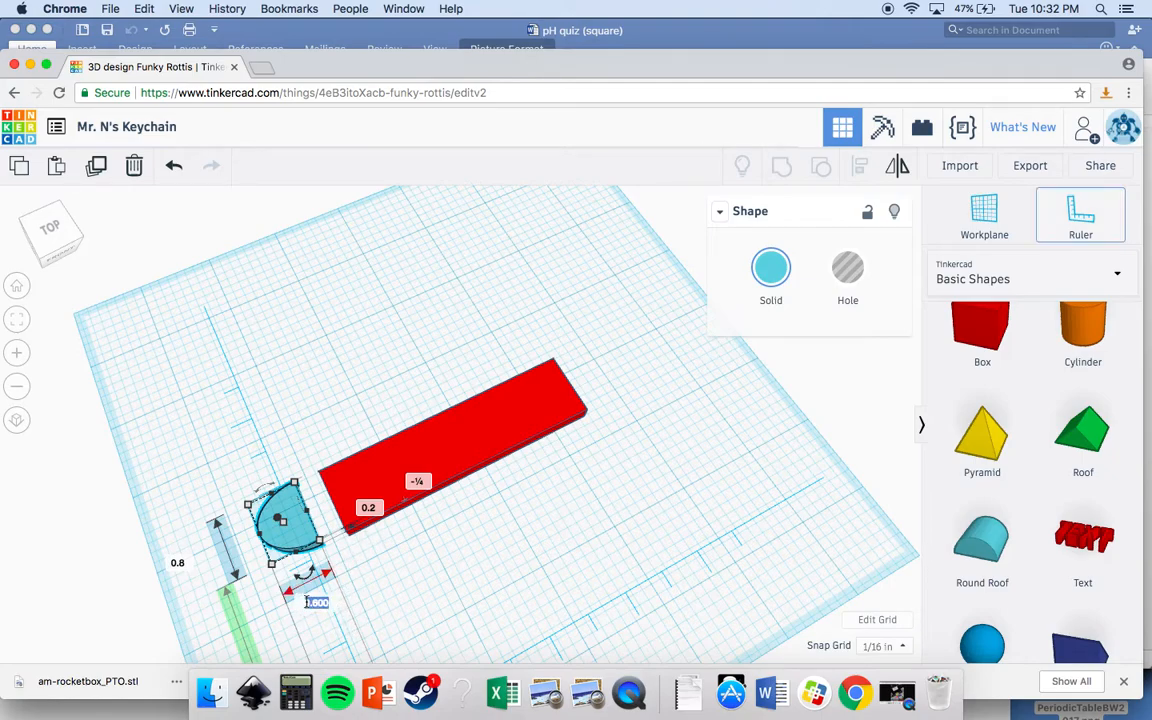
pyautogui.press('Return')
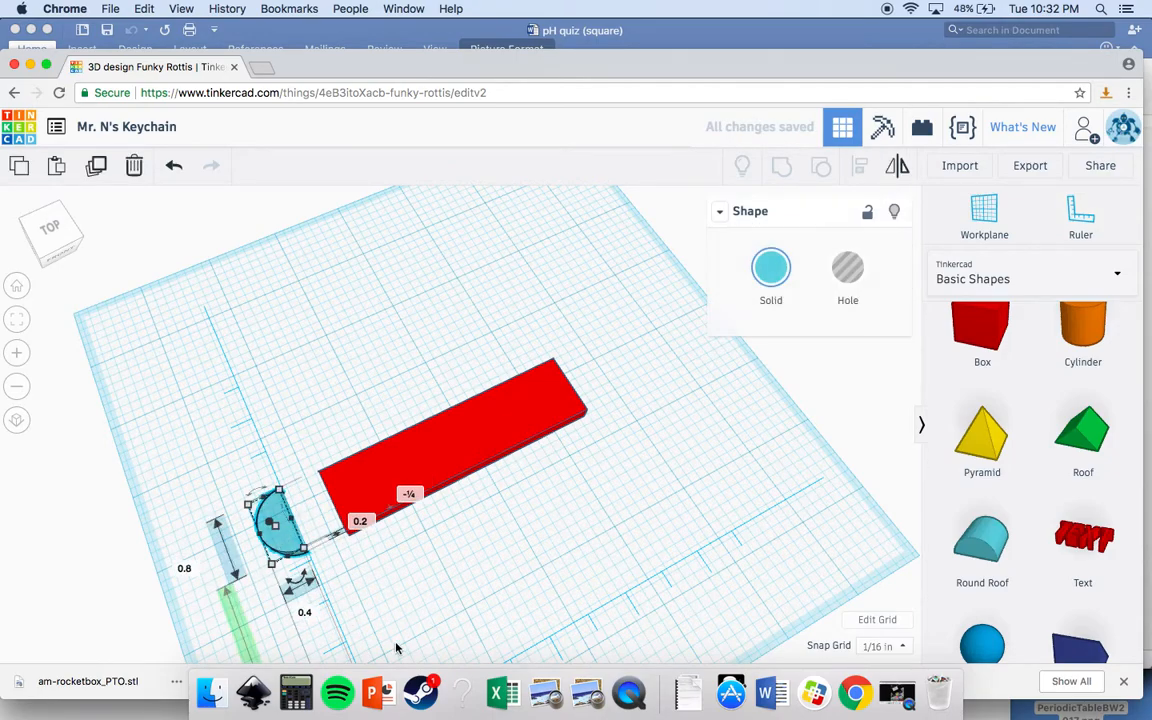
# - Duplicate the half-round piece and place the copy directly behind the original, about 3.325 in from the ruler origin
pyautogui.moveTo(250, 528); pyautogui.dragTo(164, 572, button='right')
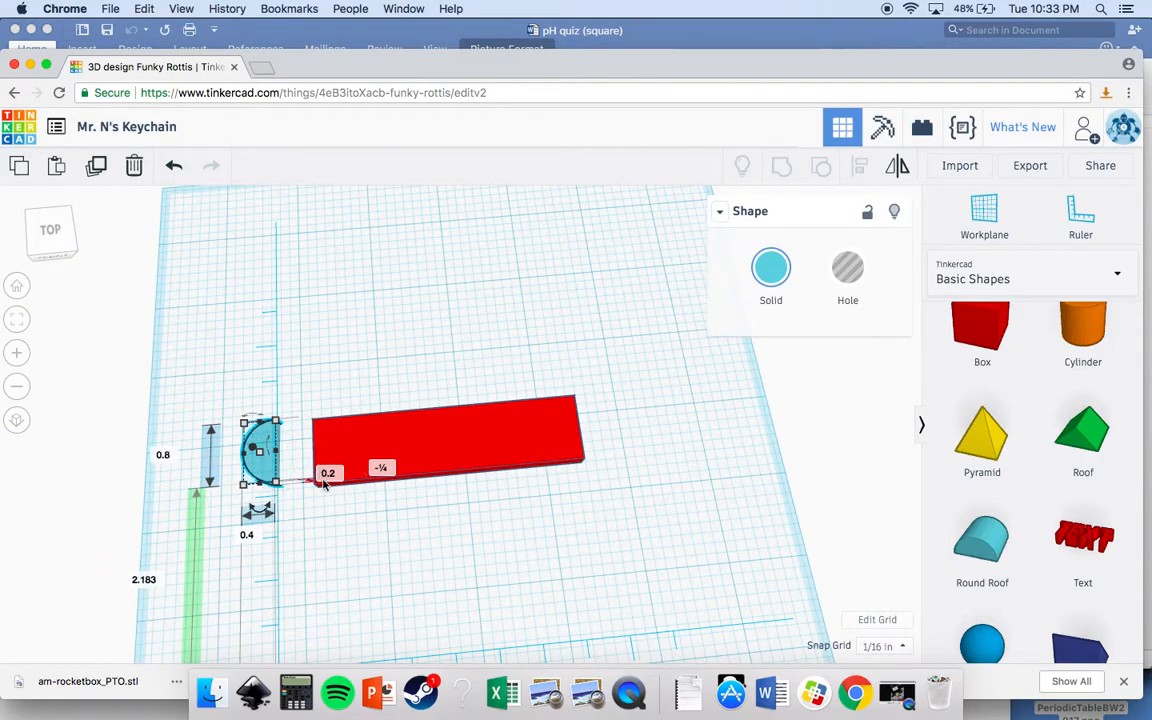
pyautogui.moveTo(490, 526); pyautogui.dragTo(185, 495, button='right')
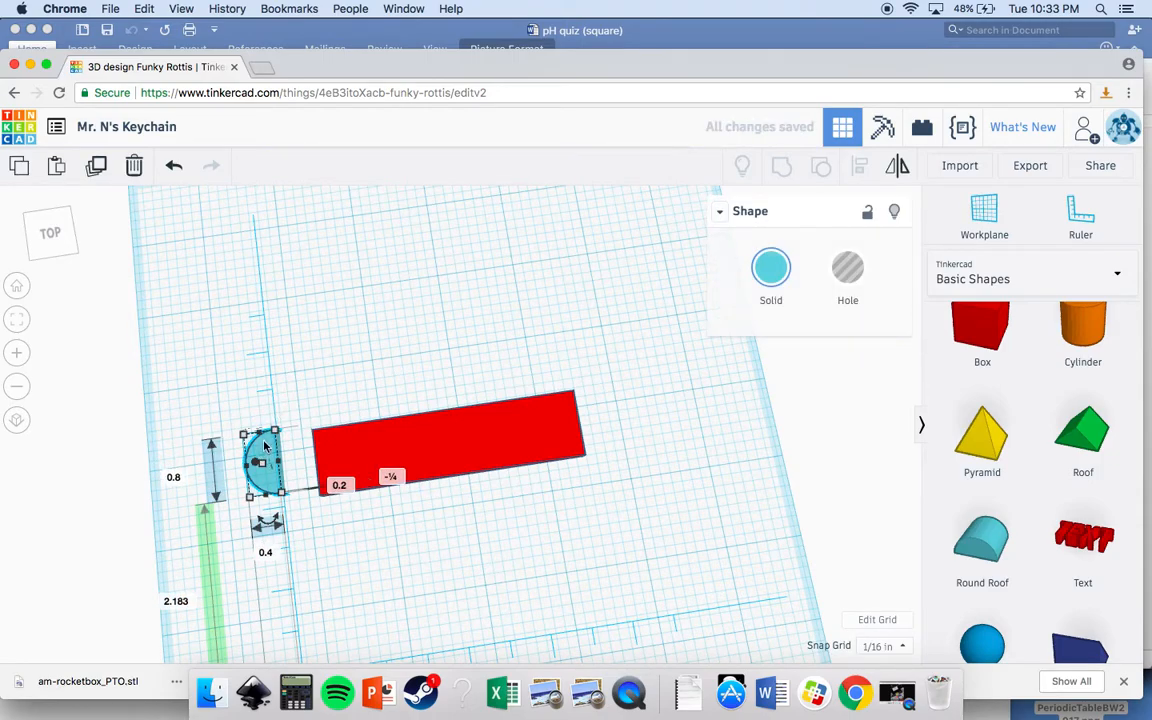
pyautogui.keyDown('alt'); pyautogui.moveTo(265, 446); pyautogui.dragTo(257, 362); pyautogui.keyUp('alt')
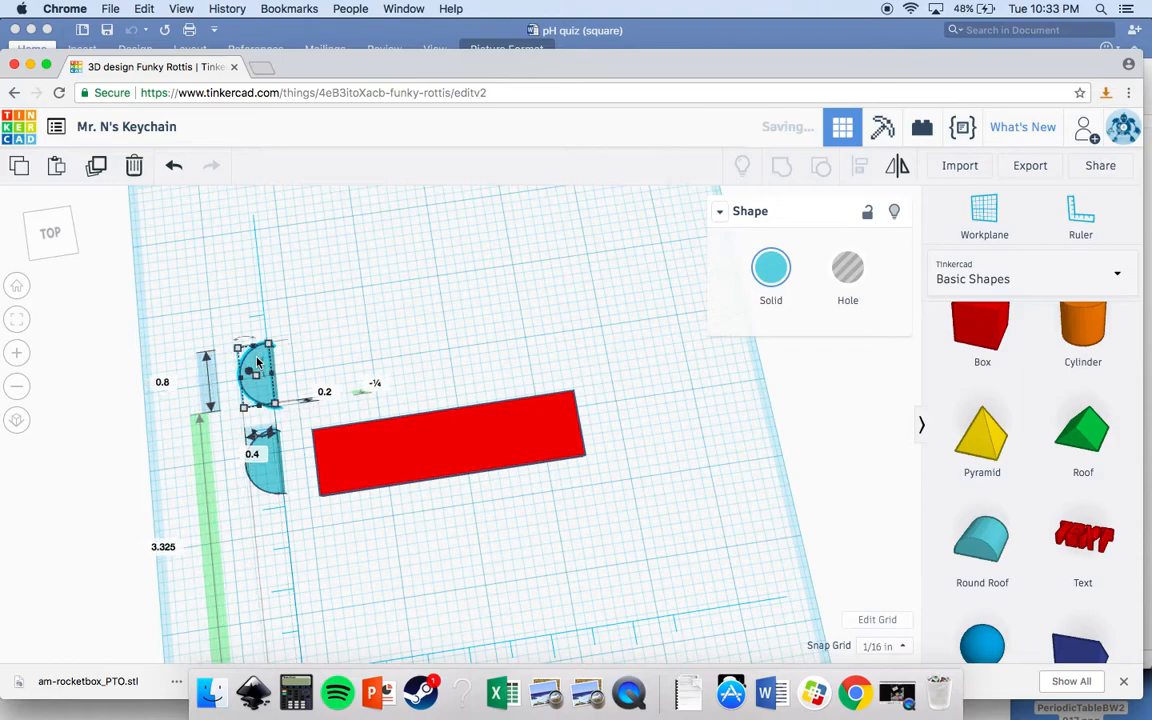
# - Examine the two half-round pieces and the plate from several angles
pyautogui.click(337, 367)
pyautogui.moveTo(337, 363); pyautogui.dragTo(337, 334, button='right')
pyautogui.moveTo(453, 329); pyautogui.dragTo(363, 347, button='right')
pyautogui.click(305, 440)
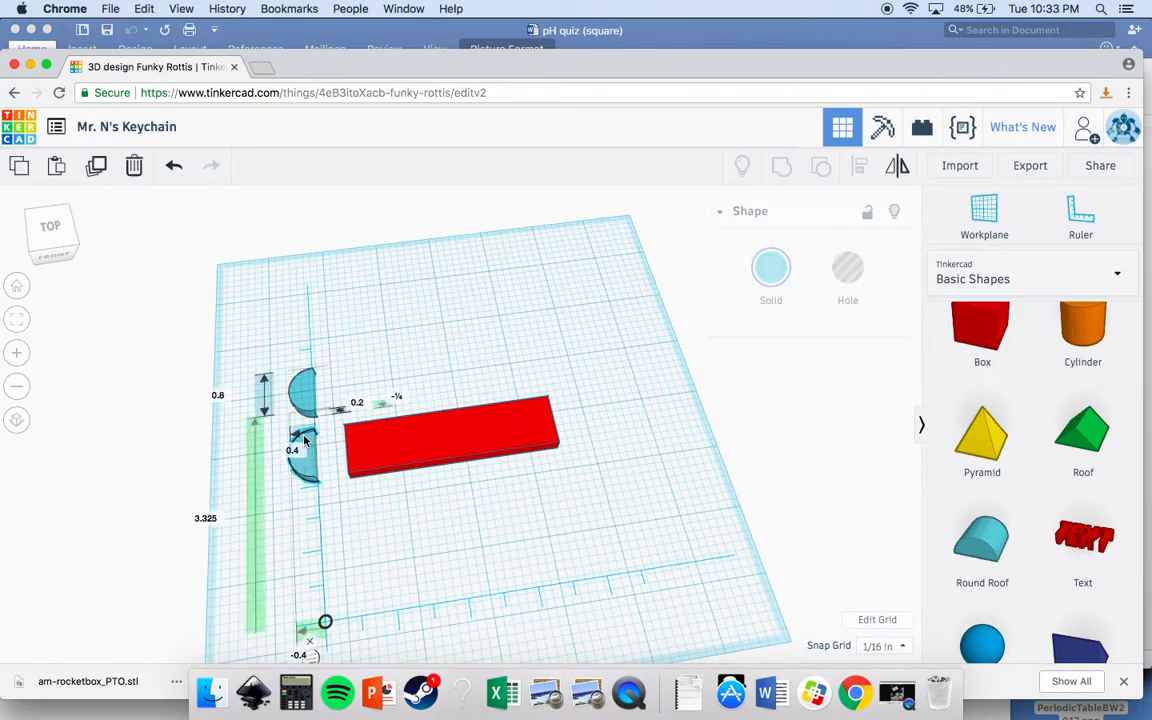
pyautogui.click(350, 376)
pyautogui.moveTo(350, 376); pyautogui.dragTo(395, 380, button='right')
pyautogui.scroll(5, 395, 380)
pyautogui.moveTo(127, 513); pyautogui.dragTo(178, 557, button='right')
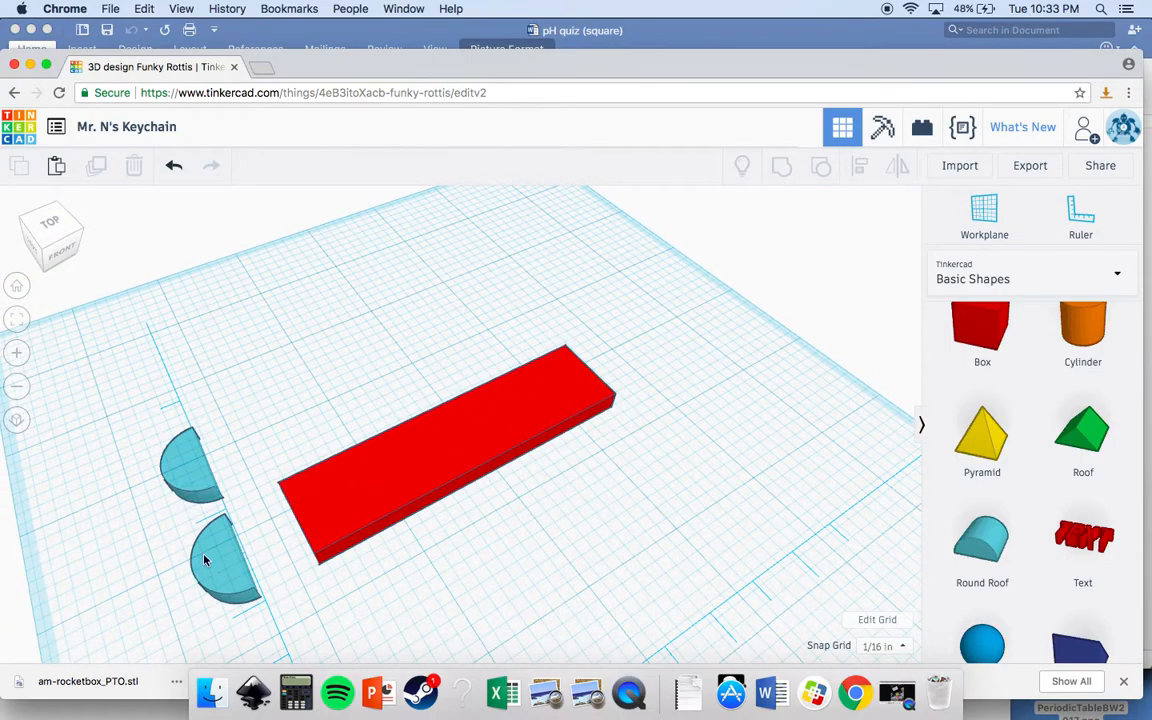
# - Align the front half-round piece and the plate vertically to the plate's top face
pyautogui.click(205, 560)
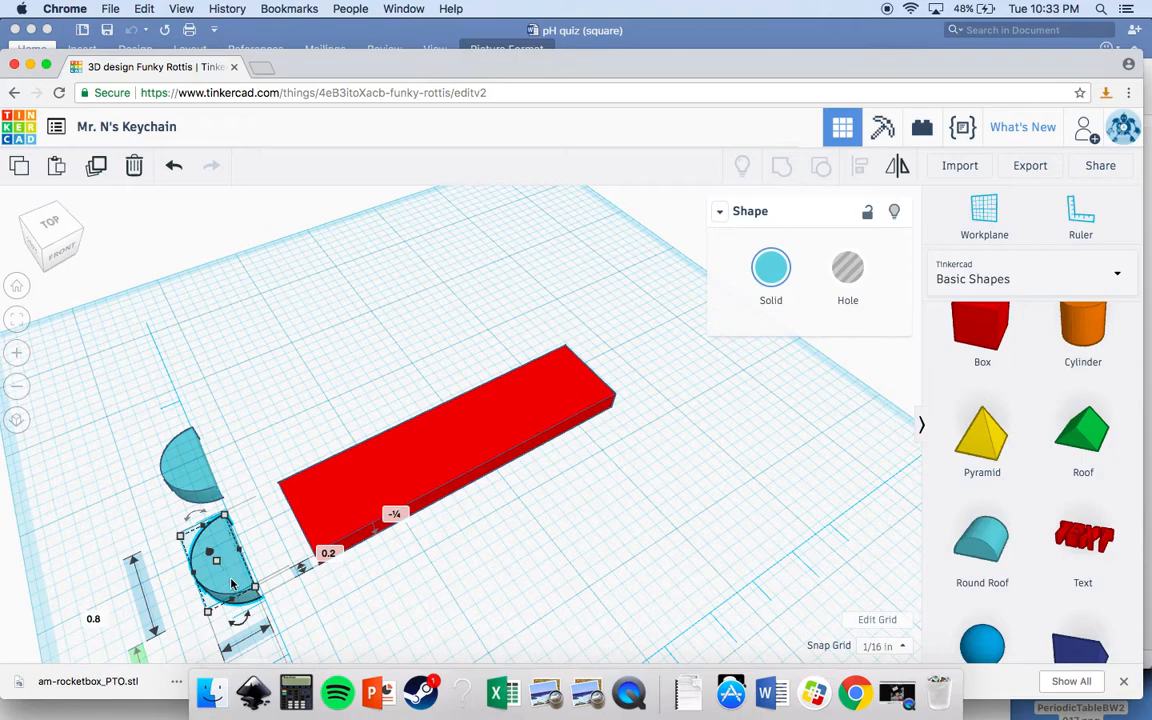
pyautogui.keyDown('shift'); pyautogui.click(318, 507); pyautogui.keyUp('shift')
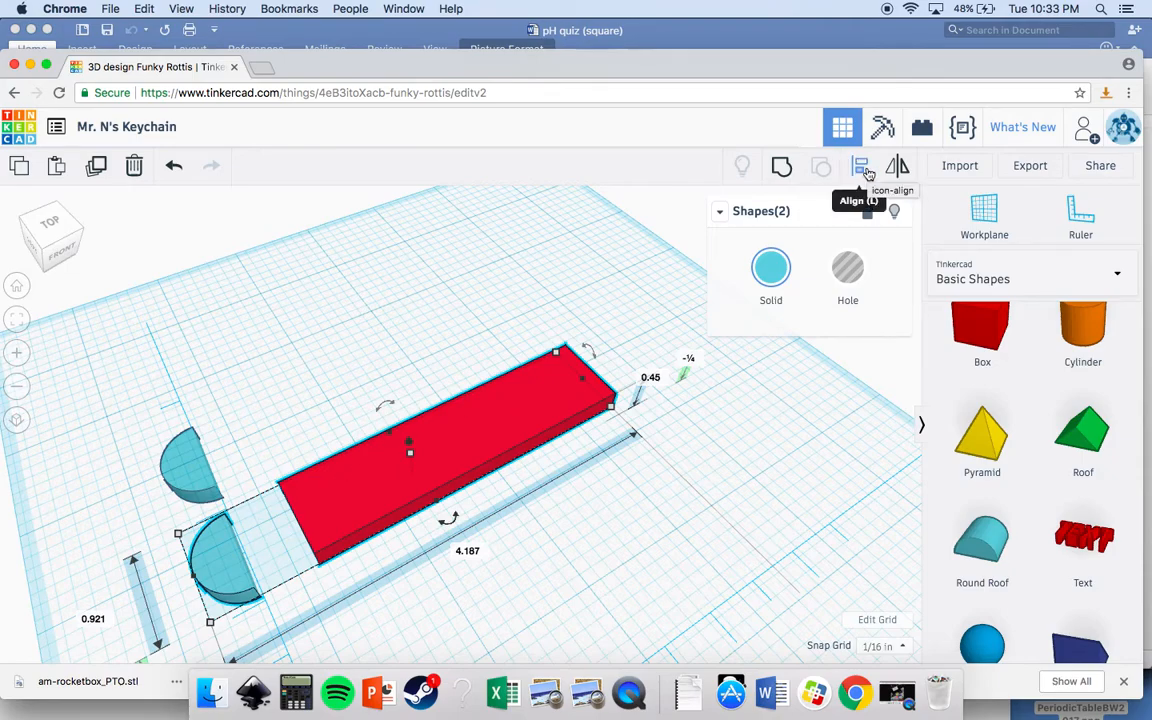
pyautogui.click(866, 173)
pyautogui.scroll(-1, 317, 408)
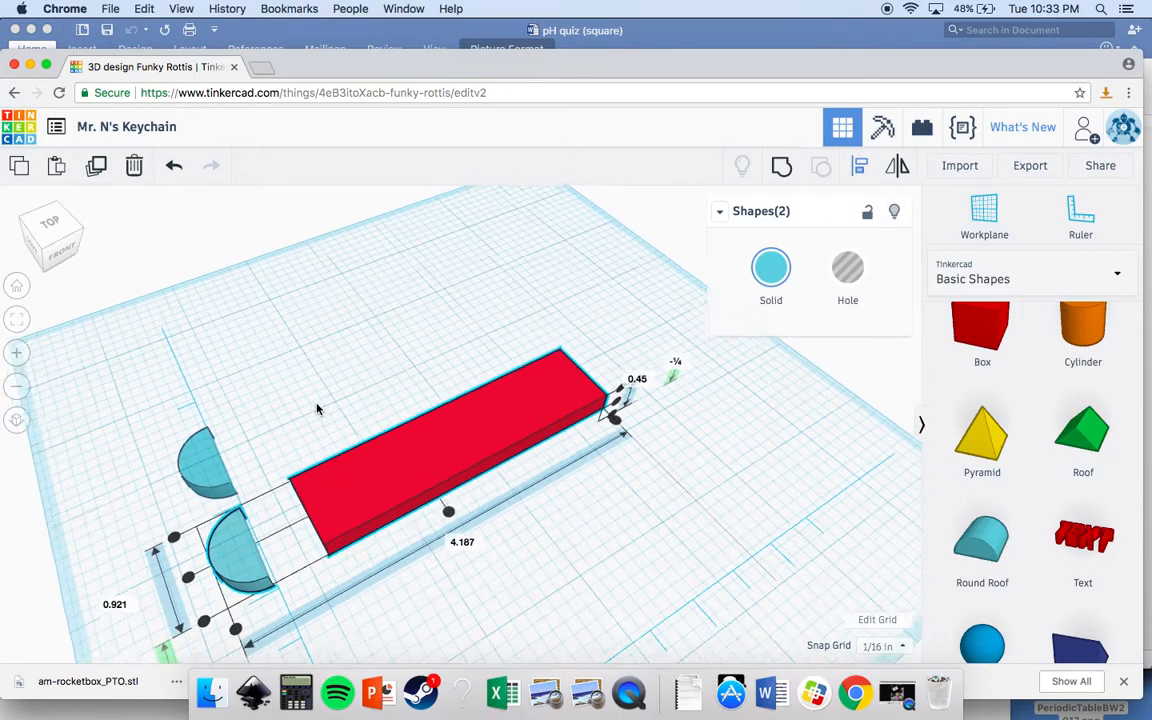
pyautogui.scroll(-2, 317, 408)
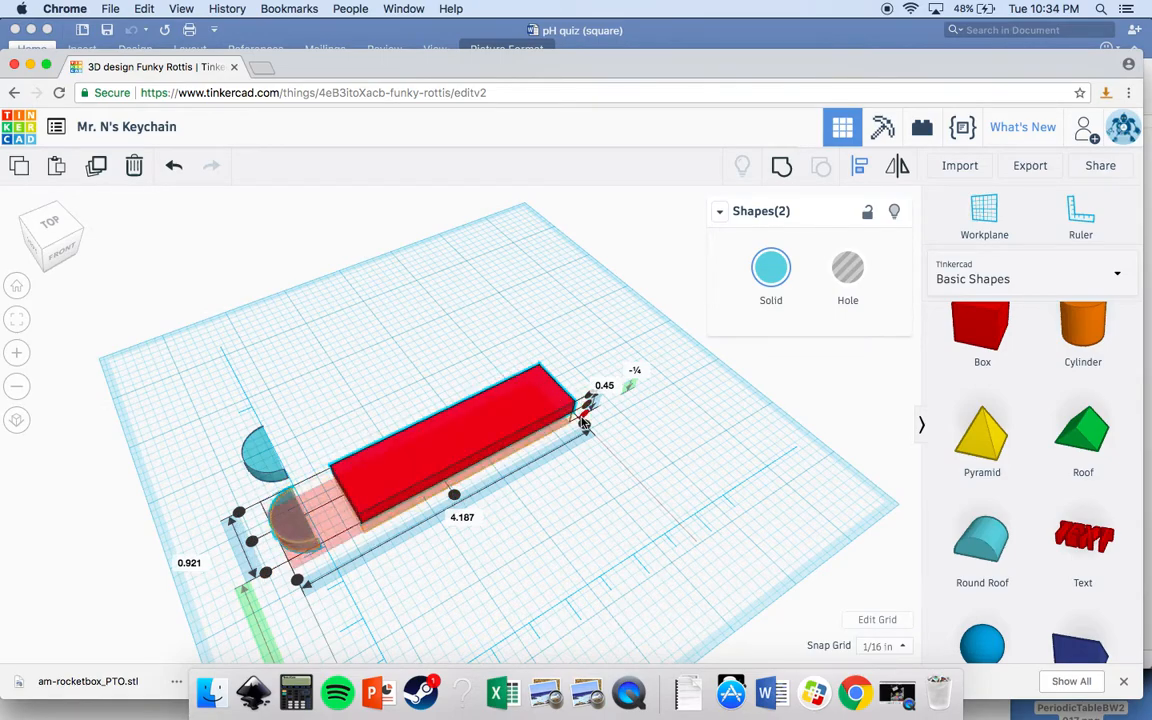
pyautogui.moveTo(607, 501); pyautogui.dragTo(425, 470, button='right')
pyautogui.scroll(5, 612, 441)
pyautogui.moveTo(612, 437); pyautogui.dragTo(684, 404, button='right')
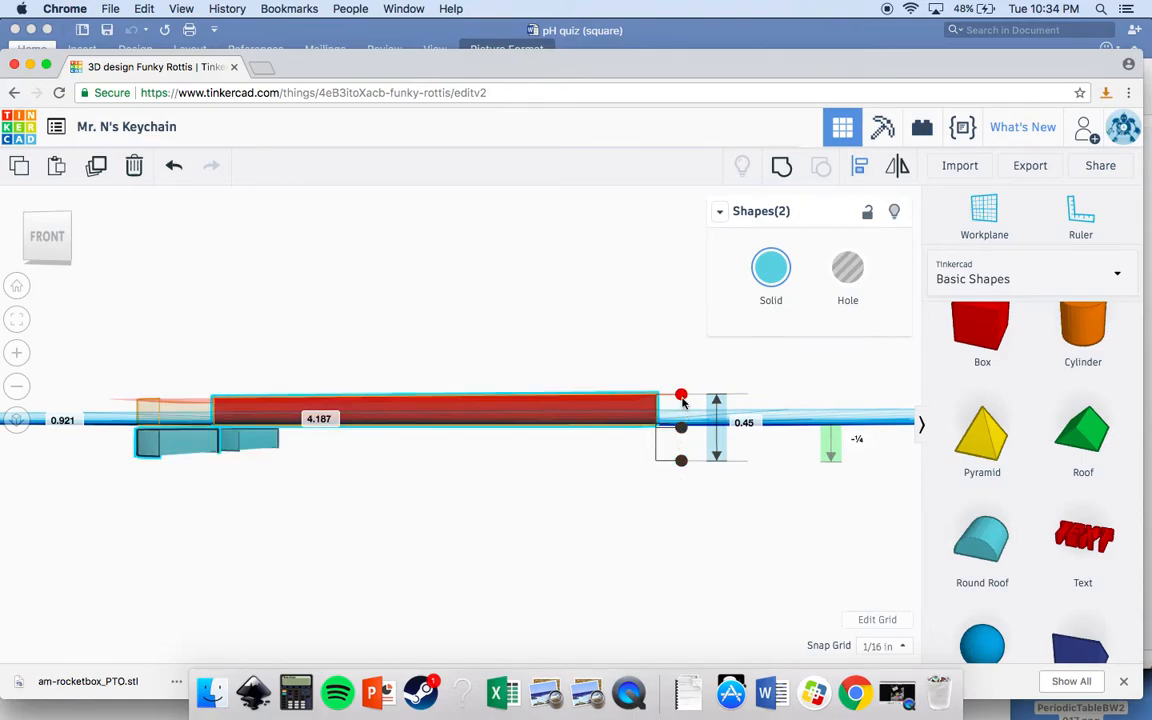
pyautogui.click(681, 394)
# - Align the front half-round piece with the plate across the plate's width
pyautogui.moveTo(193, 540); pyautogui.dragTo(630, 570, button='right')
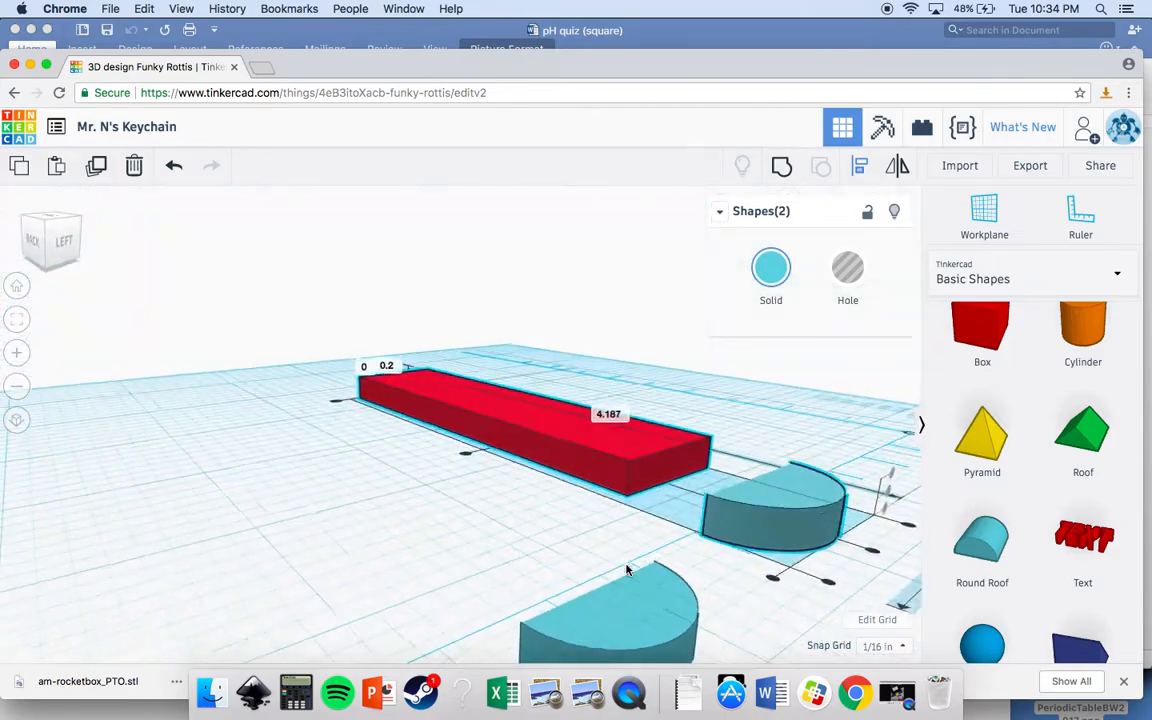
pyautogui.scroll(3, 716, 484)
pyautogui.scroll(-2, 716, 484)
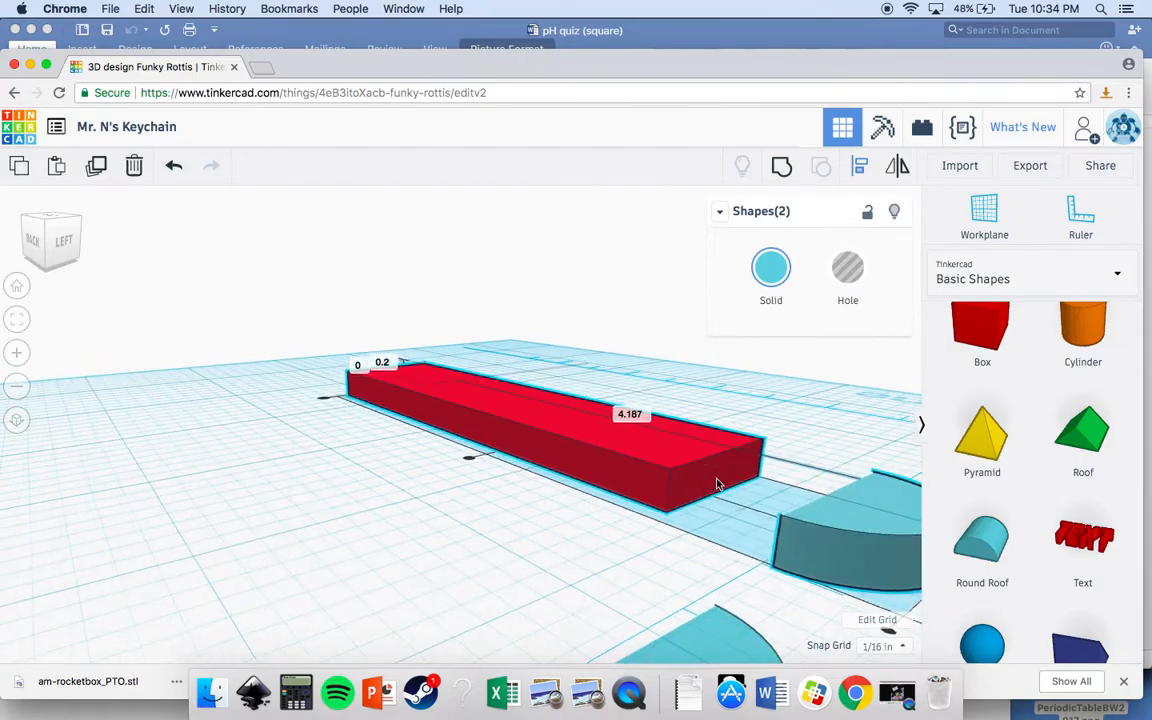
pyautogui.moveTo(543, 447); pyautogui.dragTo(459, 545, button='right')
pyautogui.scroll(-5, 459, 545)
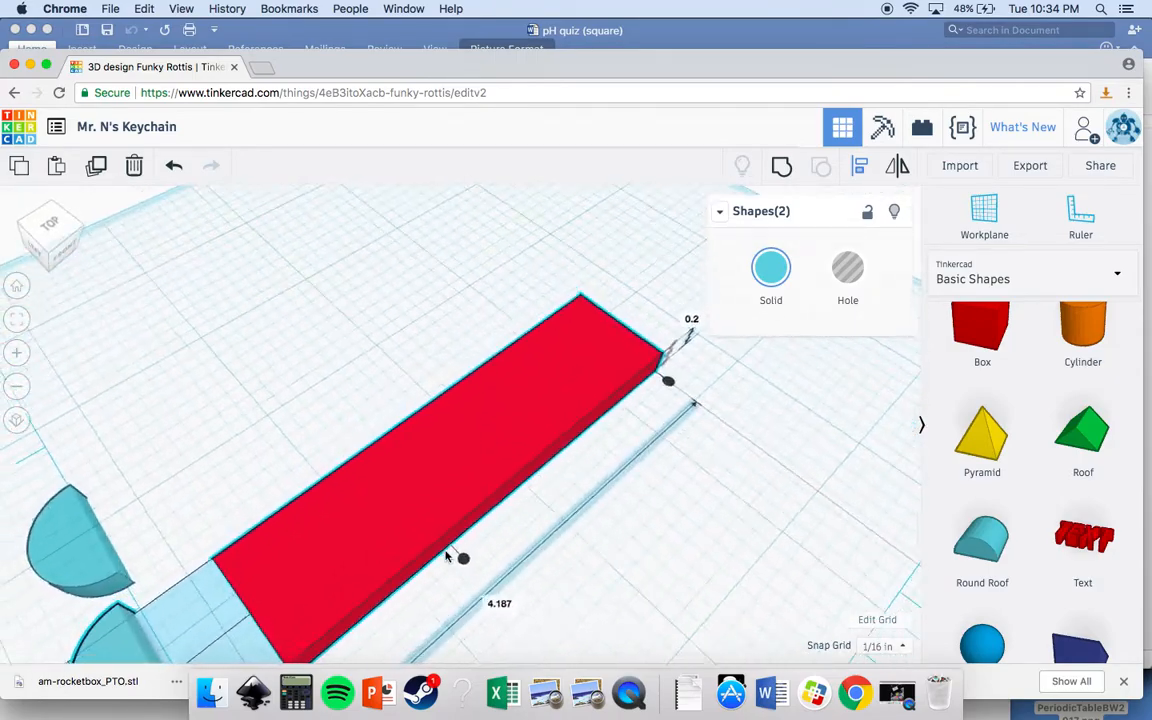
pyautogui.scroll(-2, 210, 643)
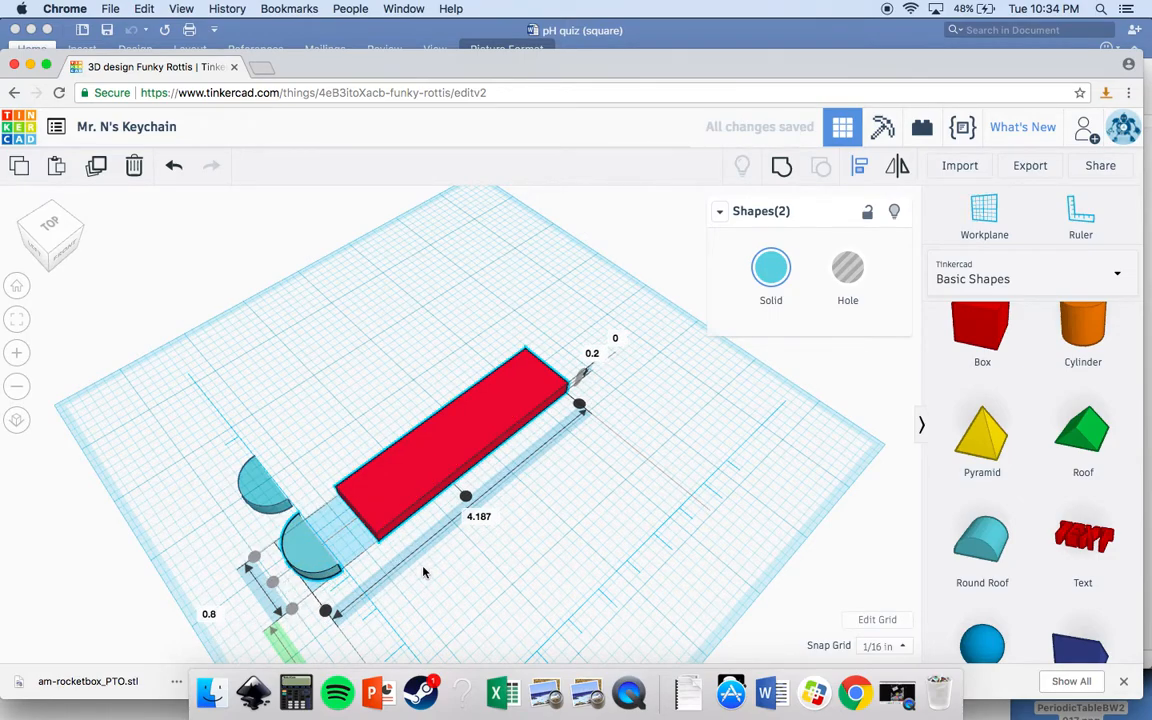
pyautogui.click(391, 560)
# - Nudge the aligned half-round piece along the plate's length until it slightly overlaps the plate's left end
pyautogui.scroll(5, 323, 547)
pyautogui.moveTo(323, 547); pyautogui.dragTo(208, 607, button='right')
pyautogui.click(110, 463)
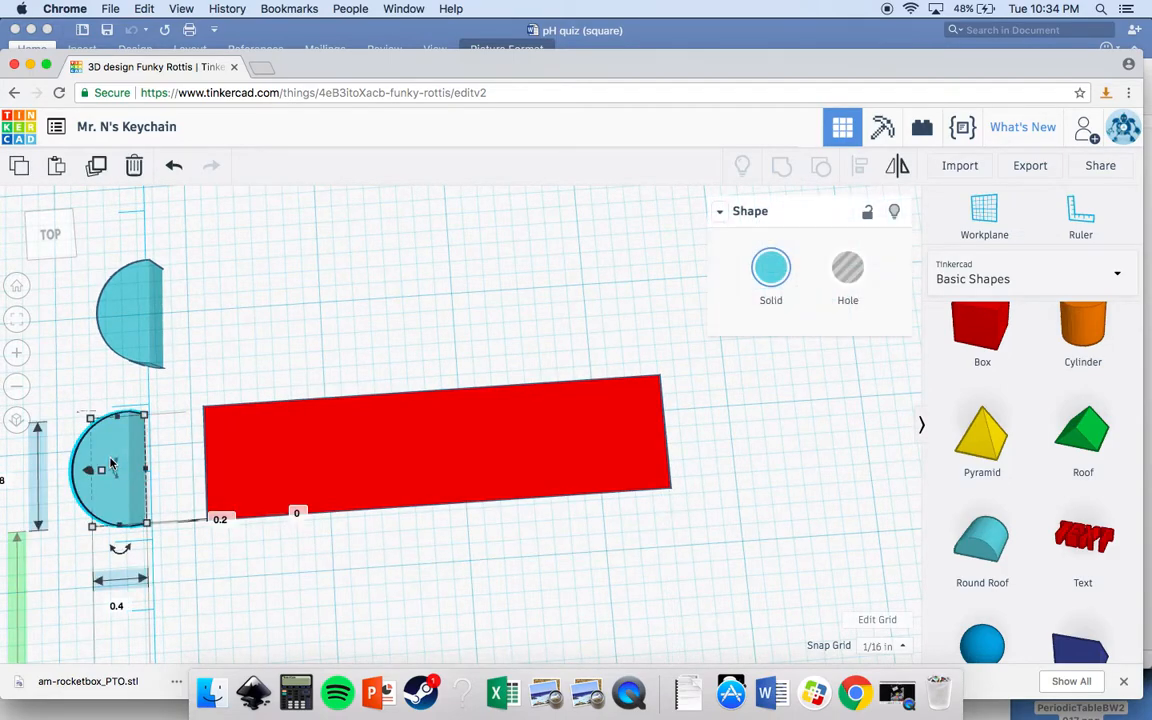
pyautogui.press('Right')
pyautogui.press('Right')
pyautogui.press('Right')
pyautogui.press('Right')
pyautogui.press('Right')
pyautogui.press('Right')
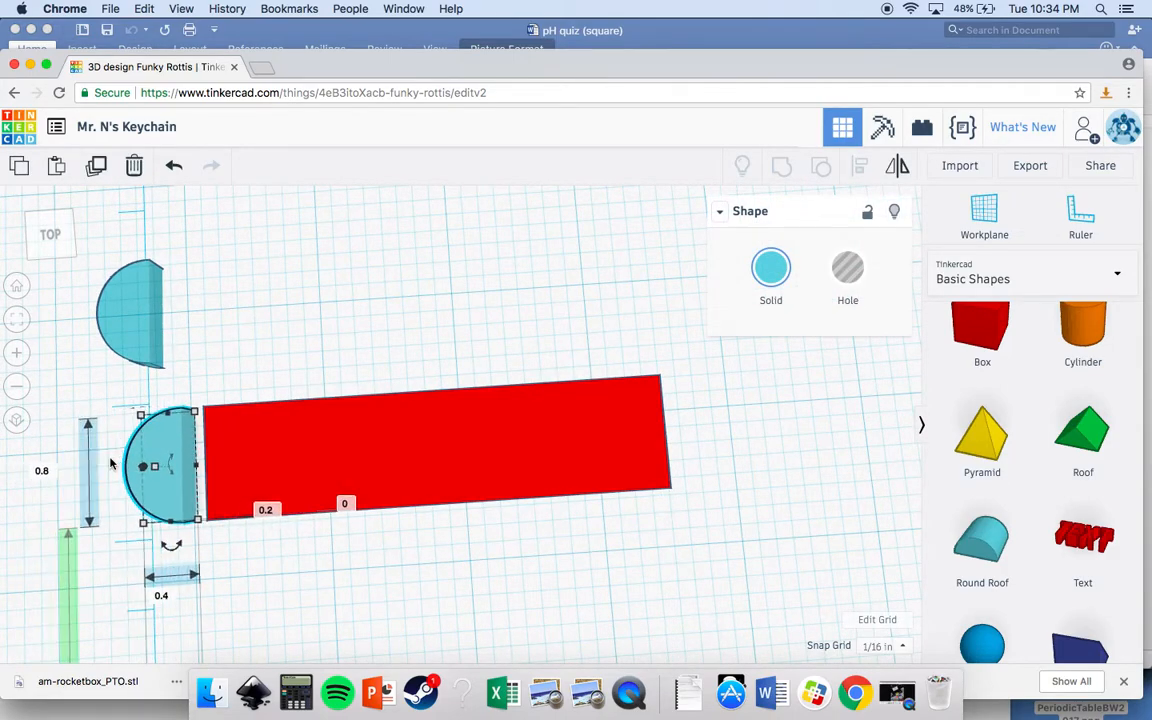
pyautogui.press('Right')
pyautogui.press('Right')
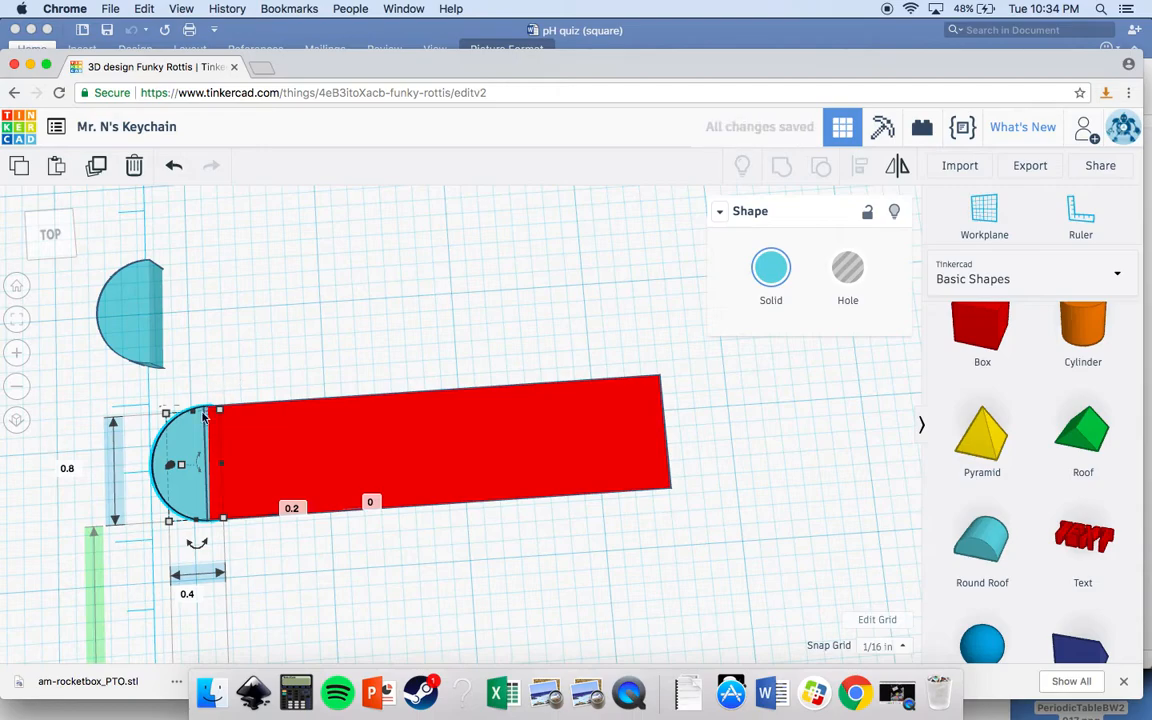
pyautogui.click(283, 586)
# - Move the second half-round piece beyond the plate's right end and rotate it 180° so its curve faces outward
pyautogui.moveTo(283, 586); pyautogui.dragTo(431, 536, button='right')
pyautogui.click(16, 287)
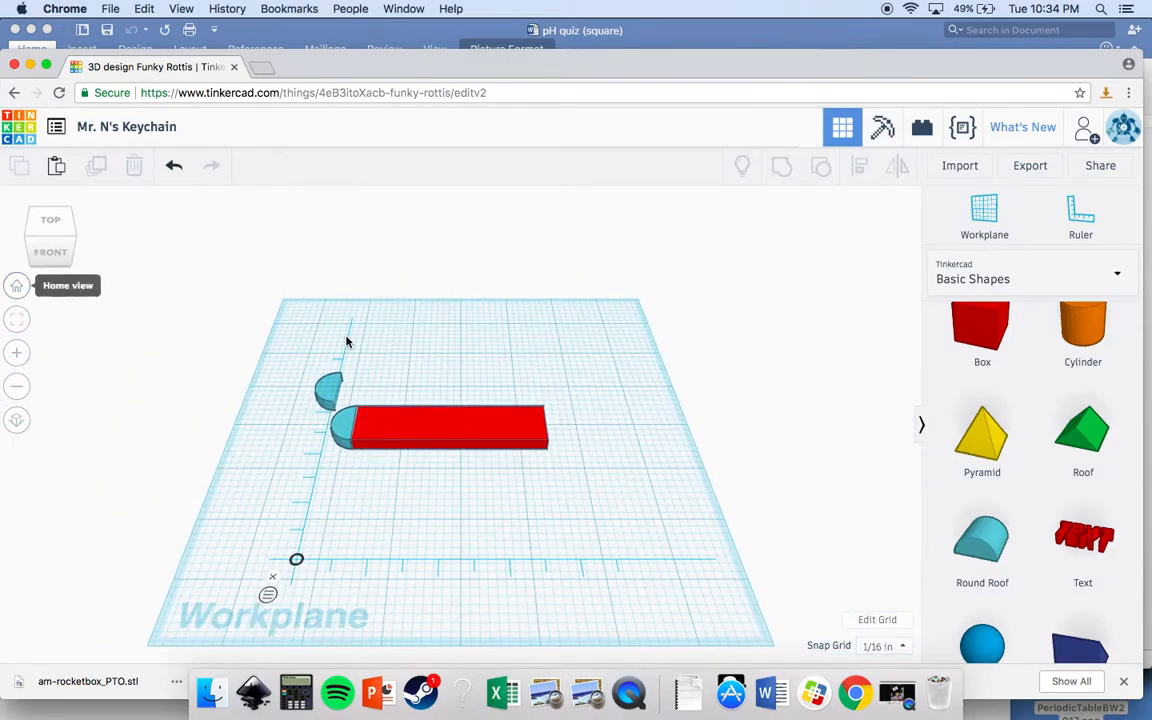
pyautogui.moveTo(340, 437); pyautogui.dragTo(337, 463, button='right')
pyautogui.moveTo(287, 370); pyautogui.dragTo(630, 429)
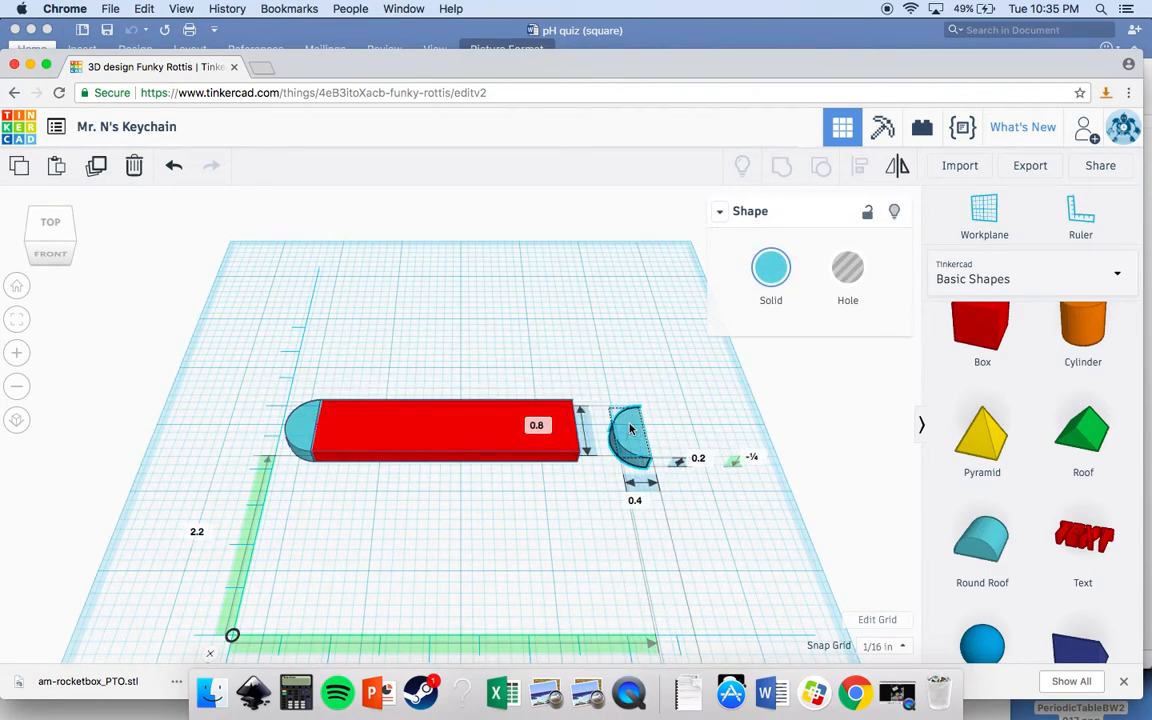
pyautogui.moveTo(647, 484); pyautogui.dragTo(626, 406)
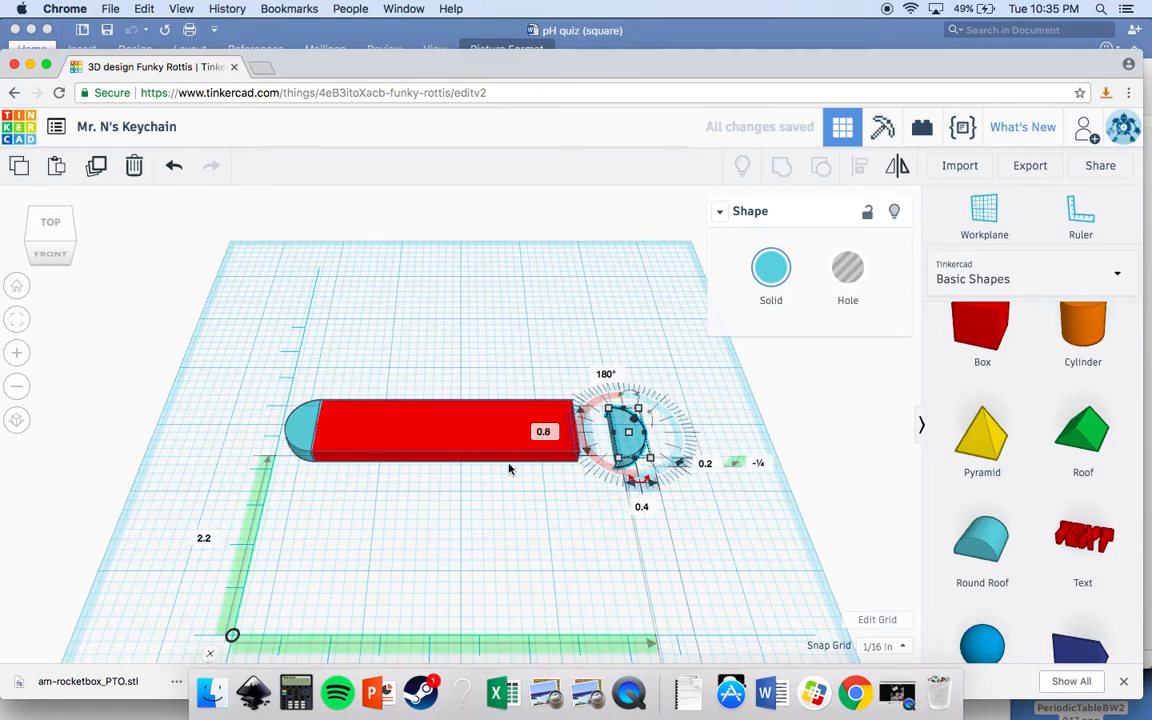
# - Align the second half-round piece and the plate to the plate's top face and centre them across the width
pyautogui.keyDown('shift'); pyautogui.click(450, 447); pyautogui.keyUp('shift')
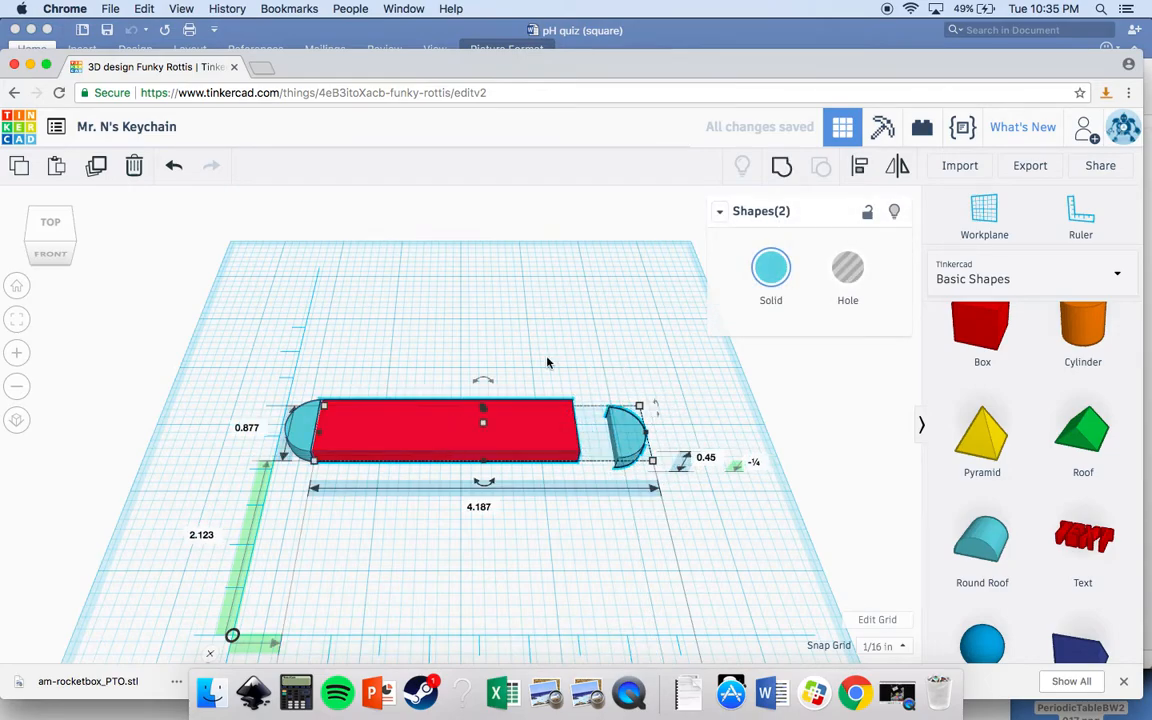
pyautogui.click(860, 175)
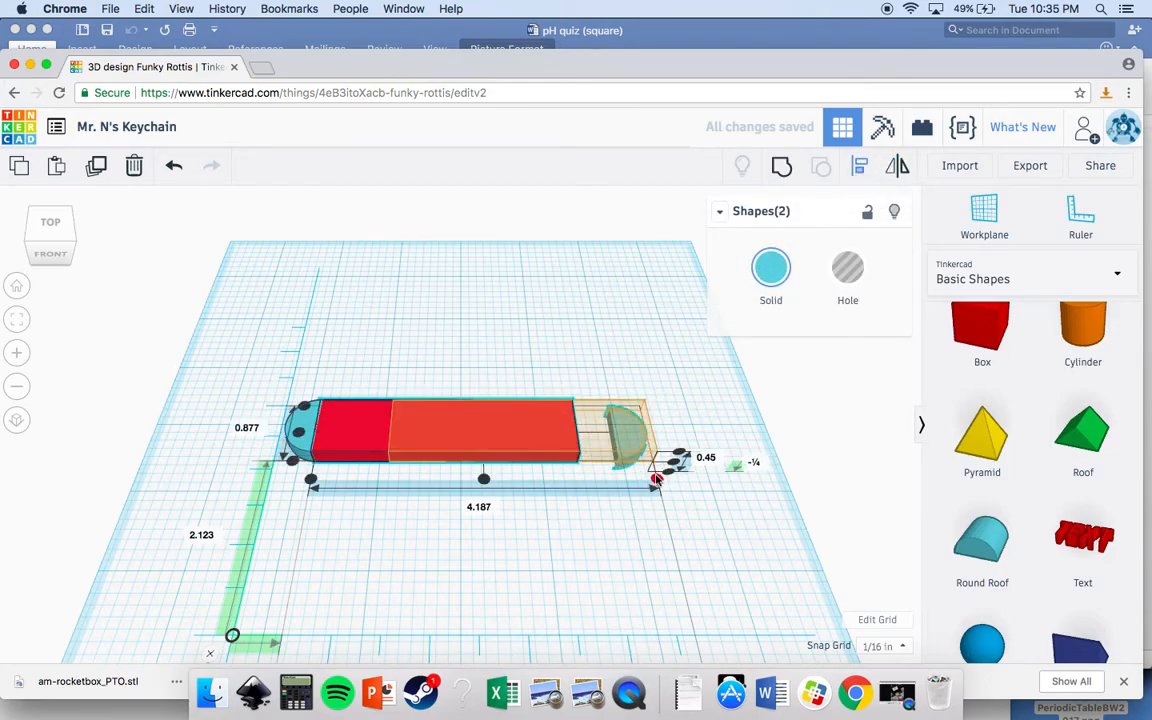
pyautogui.click(683, 455)
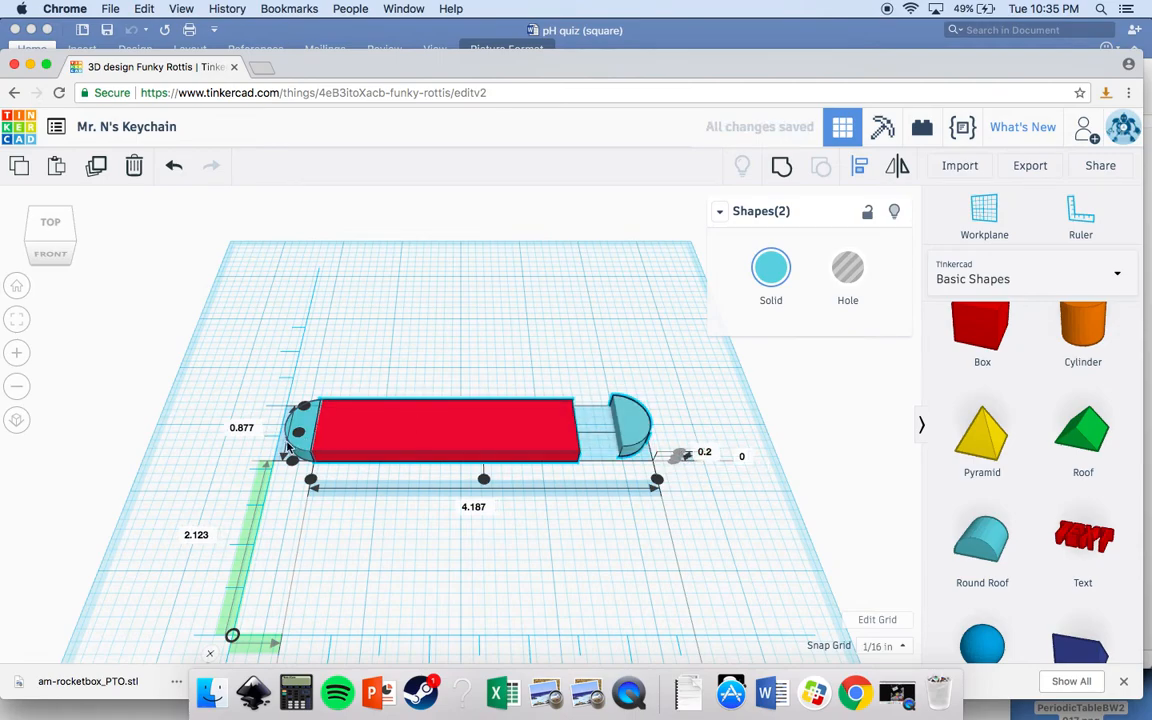
pyautogui.click(290, 450)
pyautogui.click(579, 497)
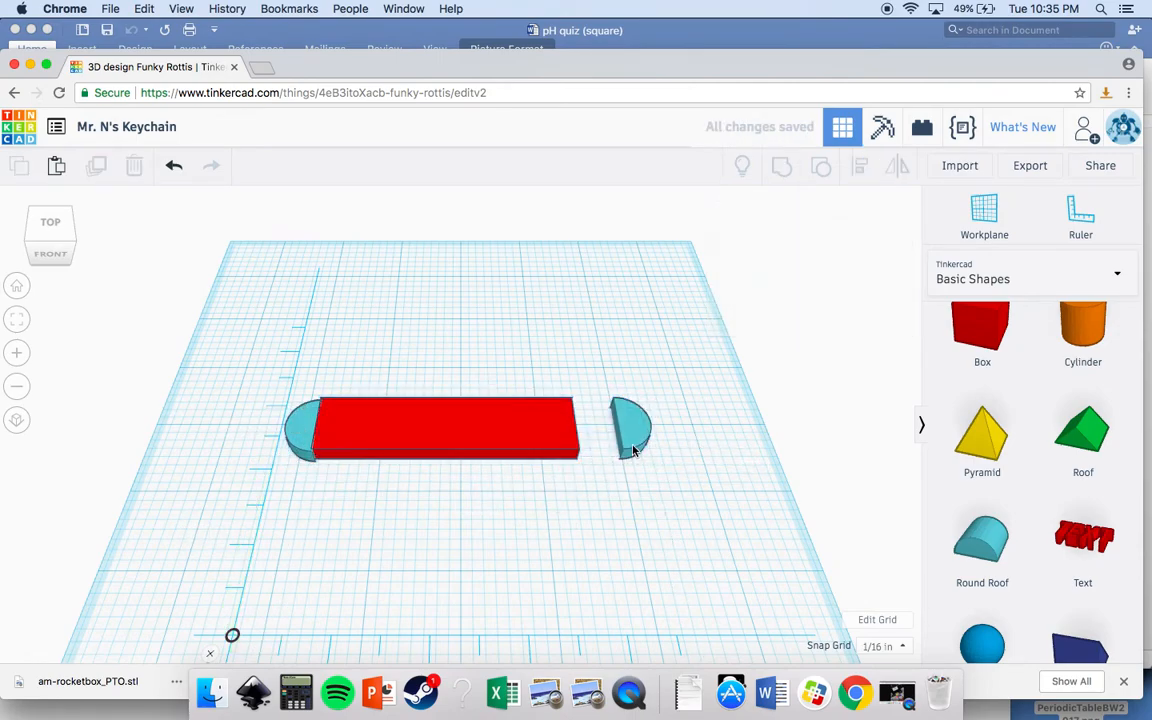
# - Nudge the second half-round piece toward the plate until it slightly overlaps the plate's right end
pyautogui.click(632, 452)
pyautogui.press('Left')
pyautogui.press('Left')
pyautogui.press('Left')
pyautogui.press('Left')
pyautogui.press('Left')
pyautogui.press('Left')
pyautogui.press('Left')
pyautogui.press('Left')
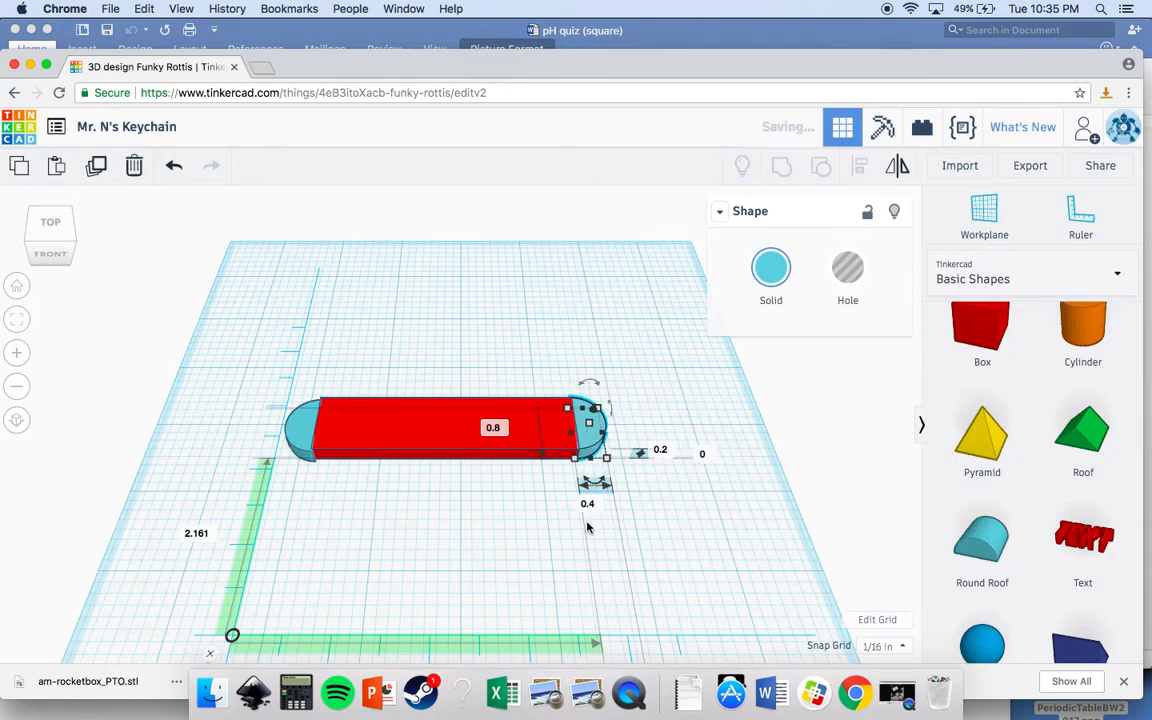
pyautogui.click(566, 523)
# - Inspect both joints between the half-round ends and the plate up close for misaligned edges
pyautogui.moveTo(568, 522); pyautogui.dragTo(382, 391, button='right')
pyautogui.scroll(5, 396, 517)
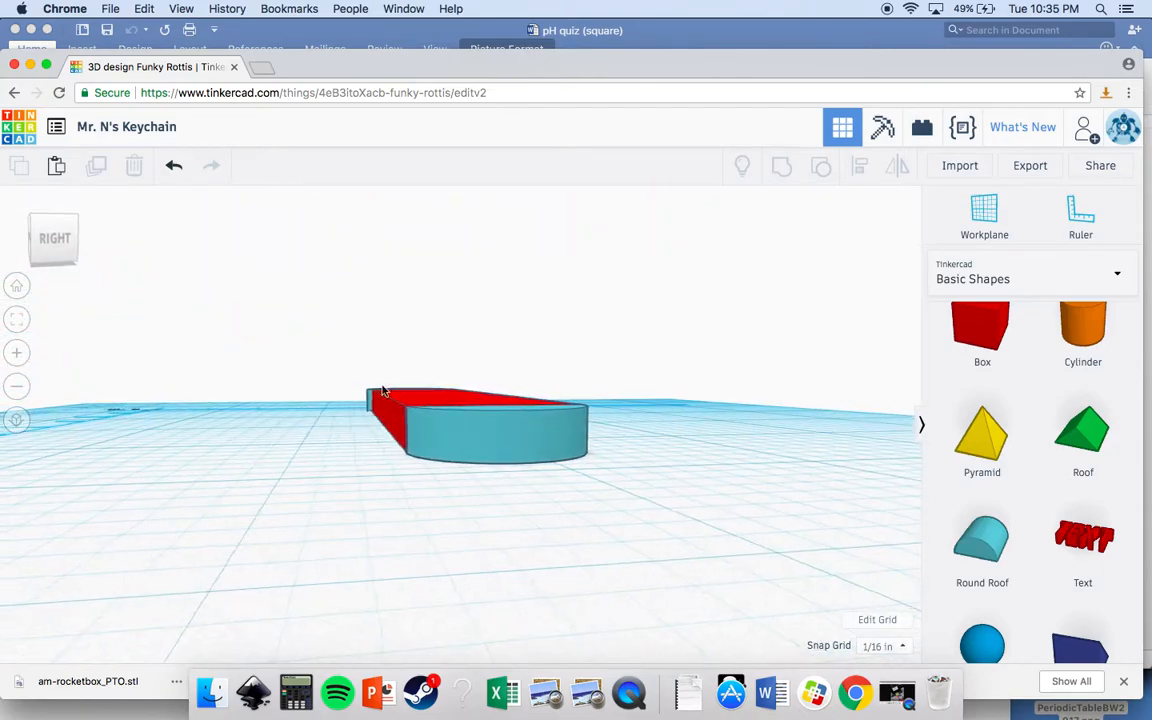
pyautogui.scroll(2, 382, 391)
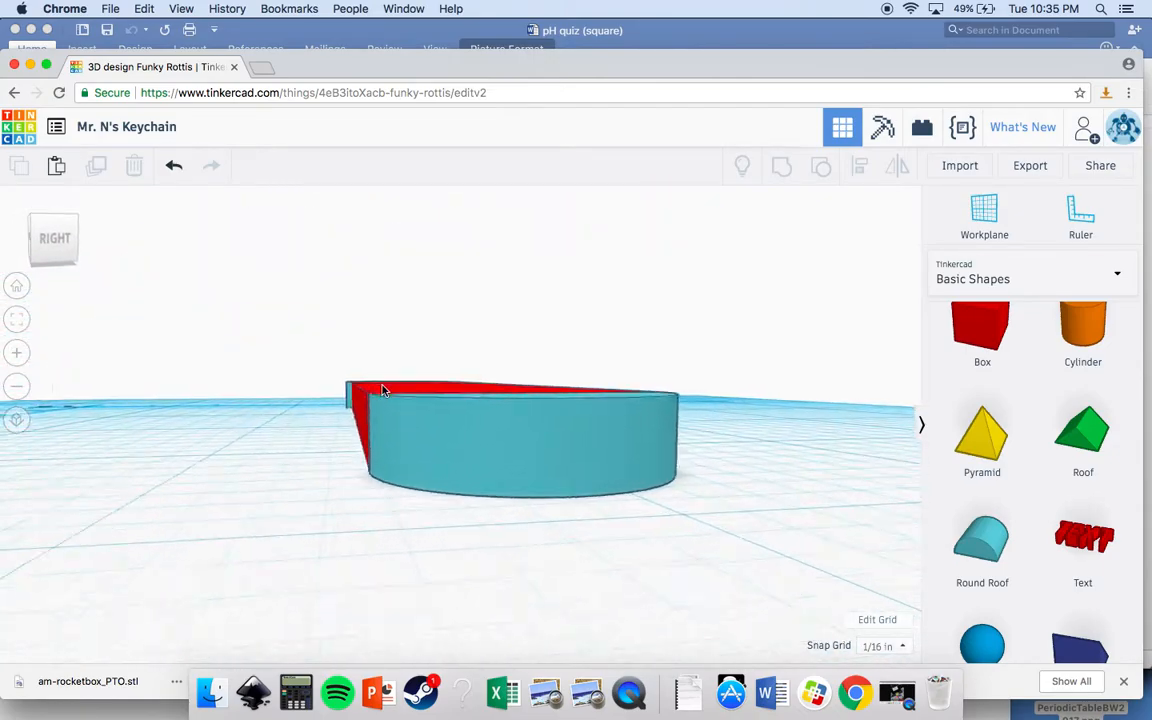
pyautogui.scroll(5, 337, 409)
pyautogui.click(334, 424)
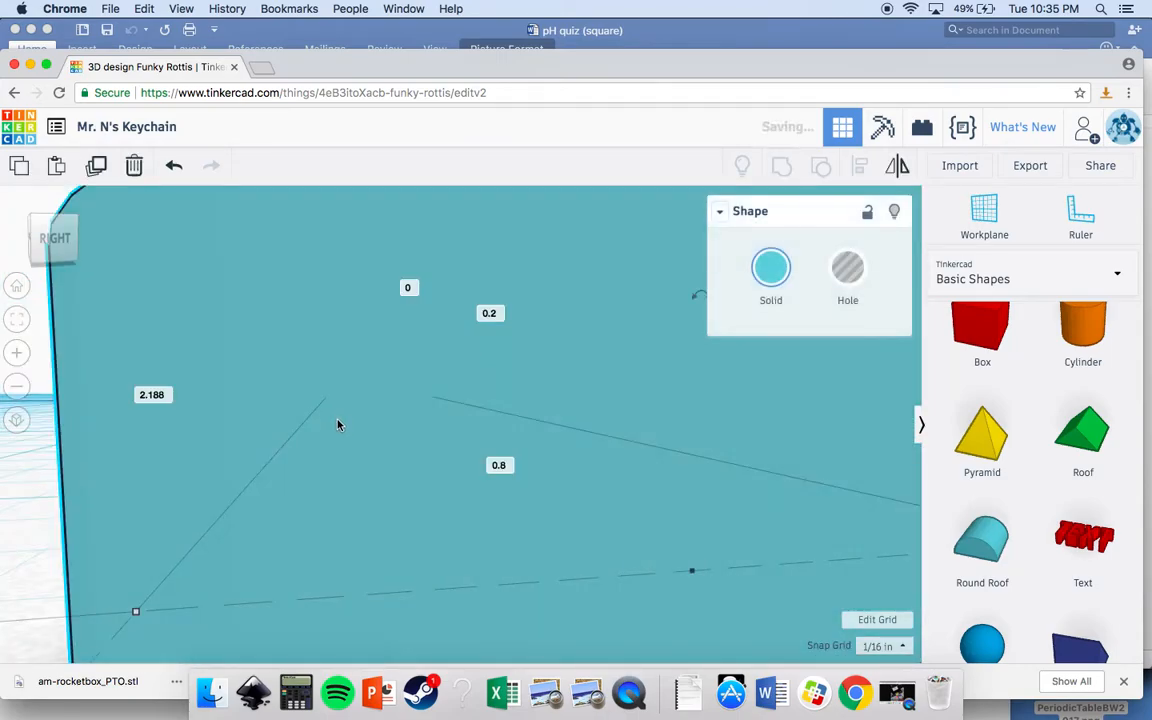
pyautogui.scroll(-3, 90, 462)
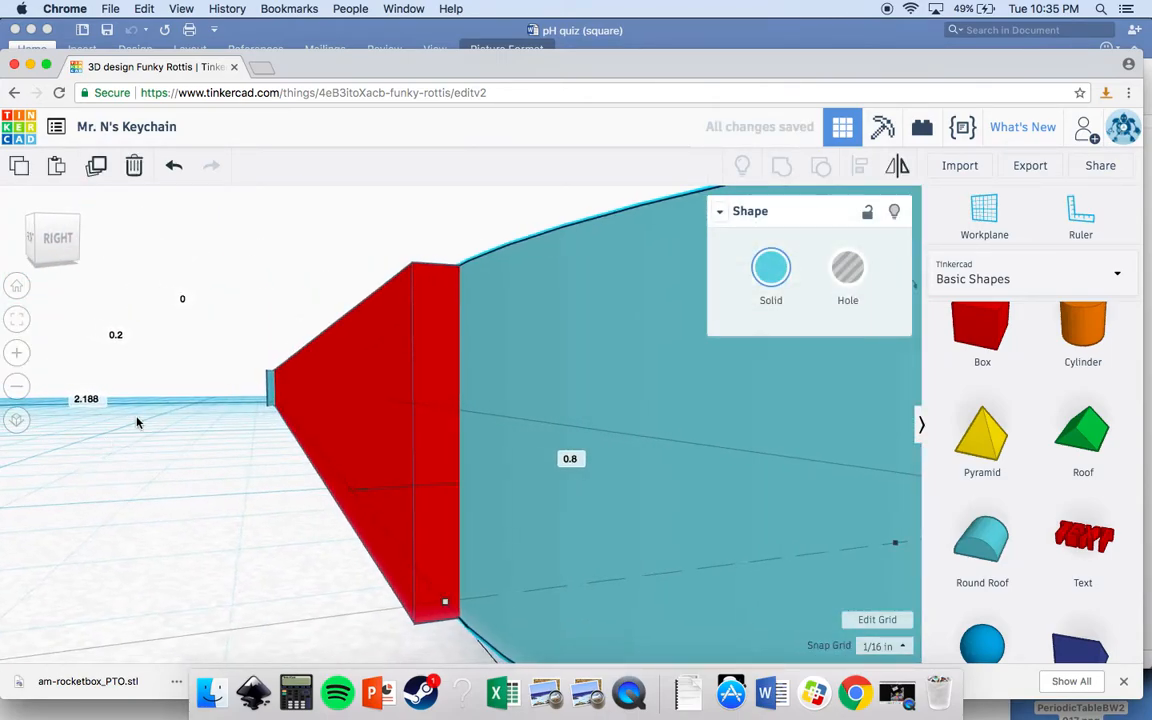
pyautogui.scroll(2, 276, 380)
pyautogui.scroll(-2, 276, 378)
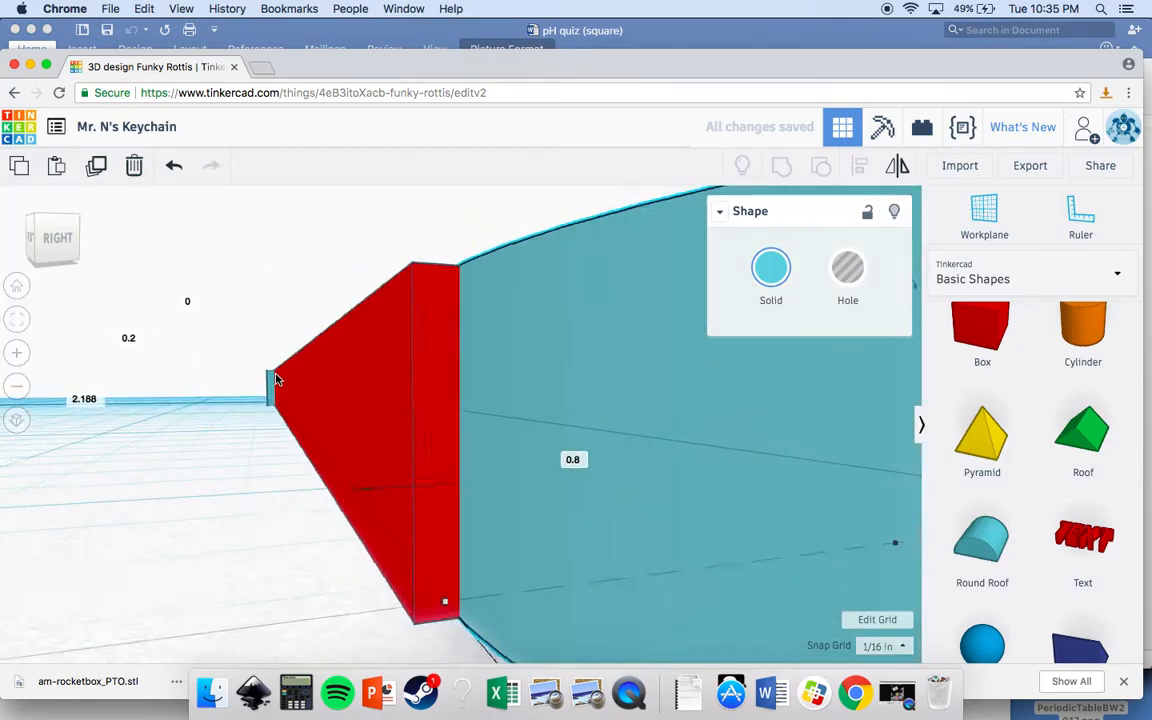
pyautogui.scroll(2, 277, 377)
pyautogui.click(182, 411)
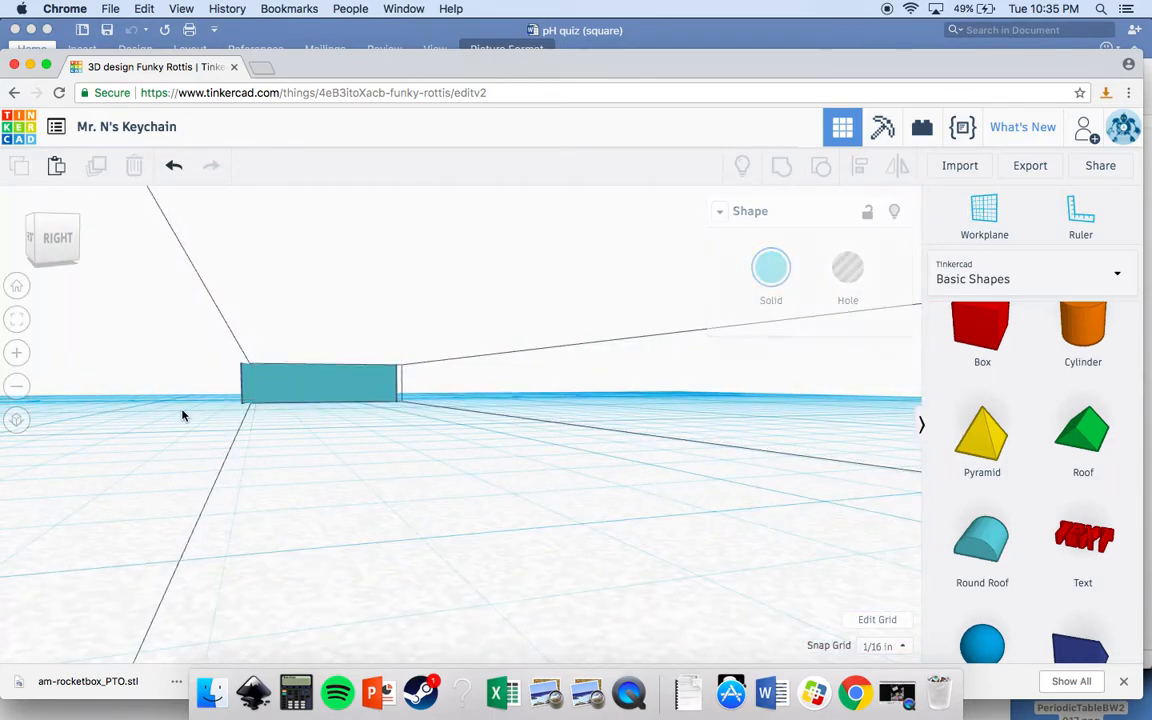
pyautogui.scroll(2, 182, 411)
pyautogui.moveTo(182, 411); pyautogui.dragTo(382, 667, button='right')
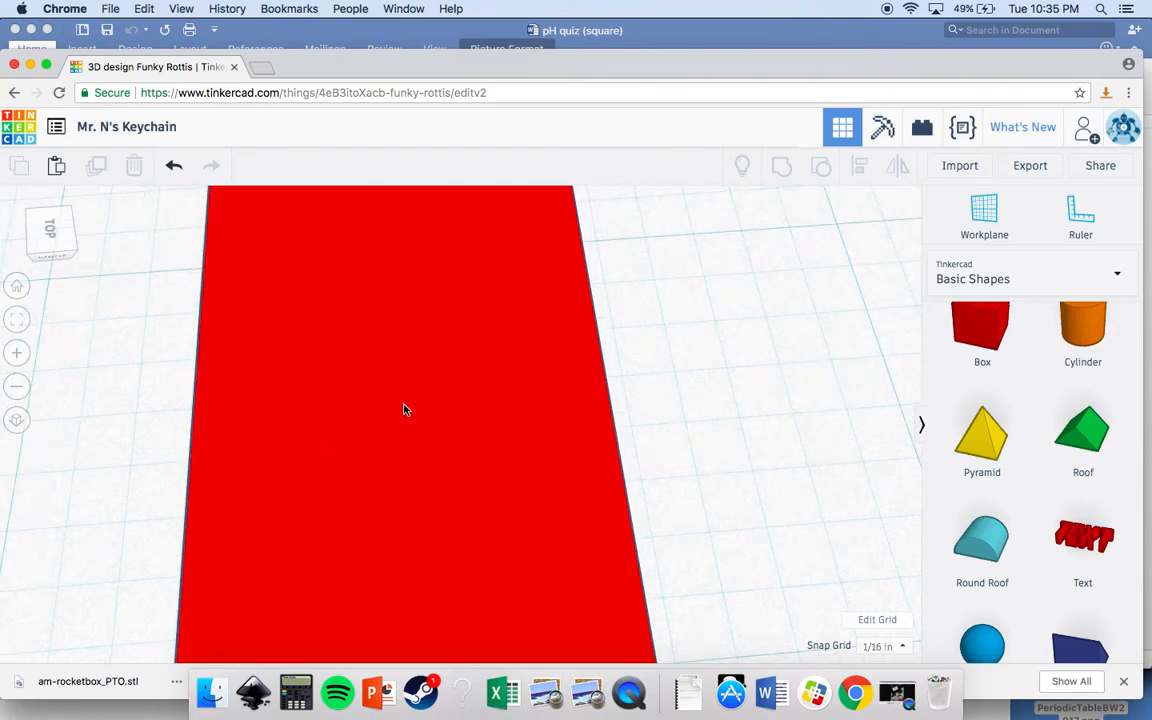
pyautogui.scroll(-1, 386, 342)
pyautogui.moveTo(386, 342); pyautogui.dragTo(419, 589, button='right')
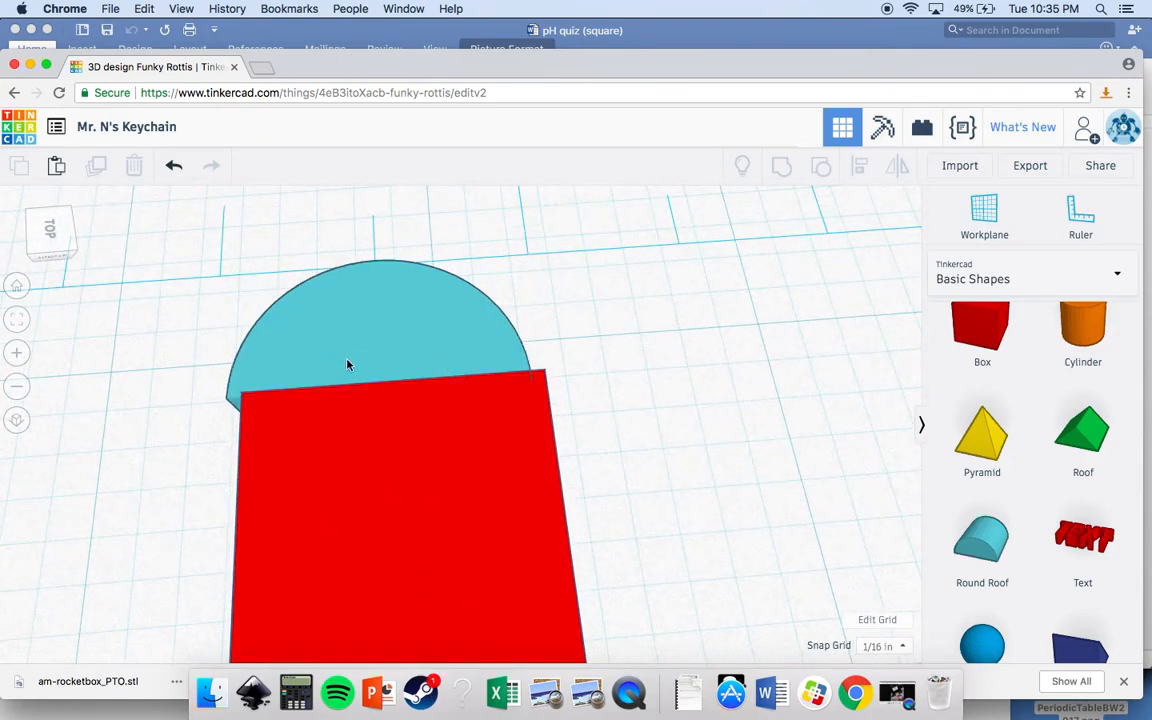
pyautogui.scroll(-5, 357, 365)
pyautogui.moveTo(329, 478); pyautogui.dragTo(589, 517, button='right')
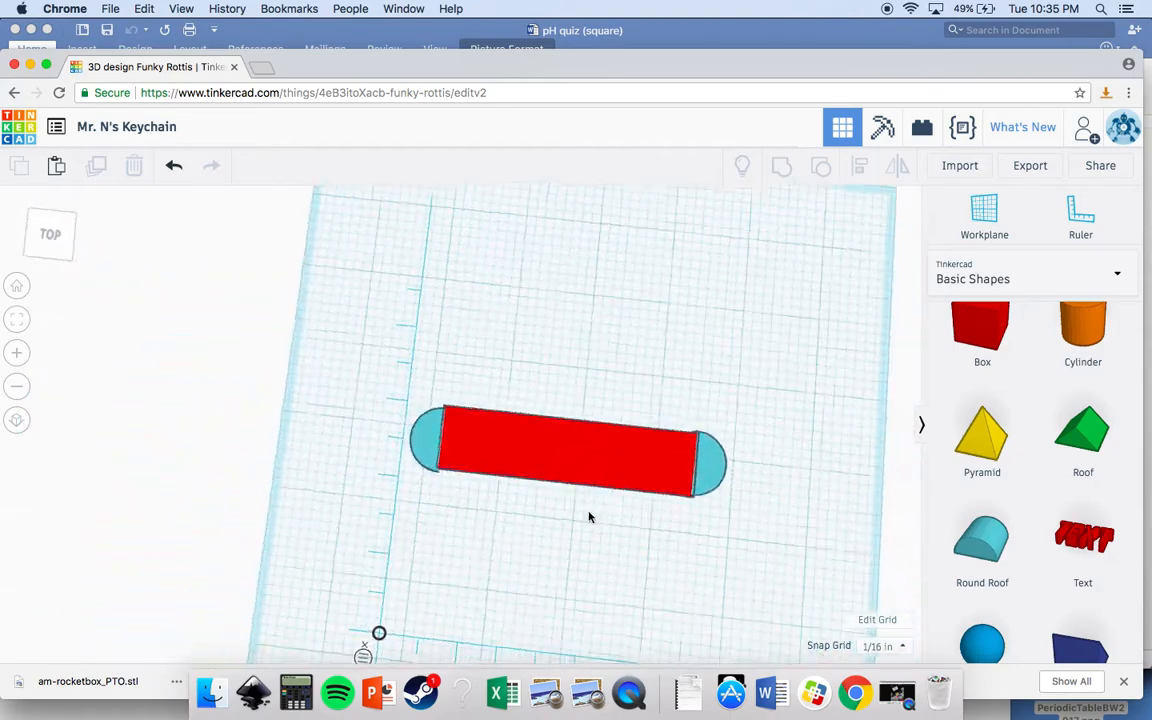
# - Select the plate with both half-round ends and align all three to their common centre across the width
pyautogui.click(429, 442)
pyautogui.keyDown('shift'); pyautogui.click(481, 449); pyautogui.keyUp('shift')
pyautogui.moveTo(721, 457)
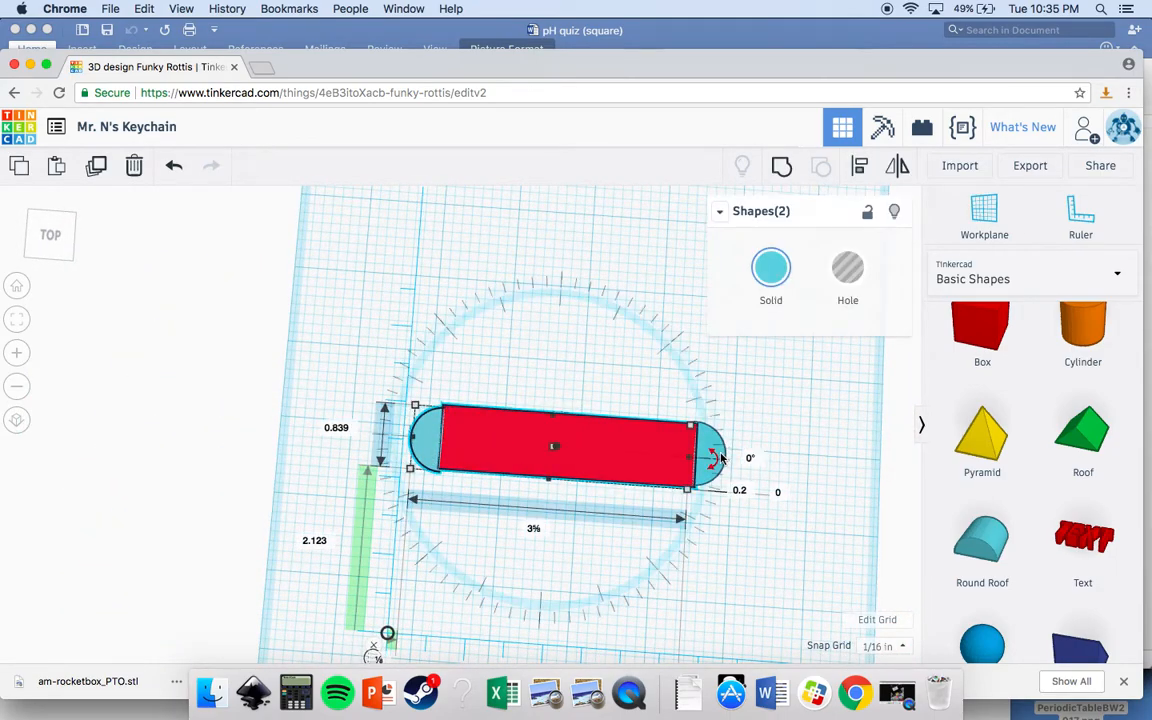
pyautogui.keyDown('shift'); pyautogui.click(714, 455); pyautogui.keyUp('shift')
pyautogui.moveTo(742, 457); pyautogui.dragTo(337, 496, button='right')
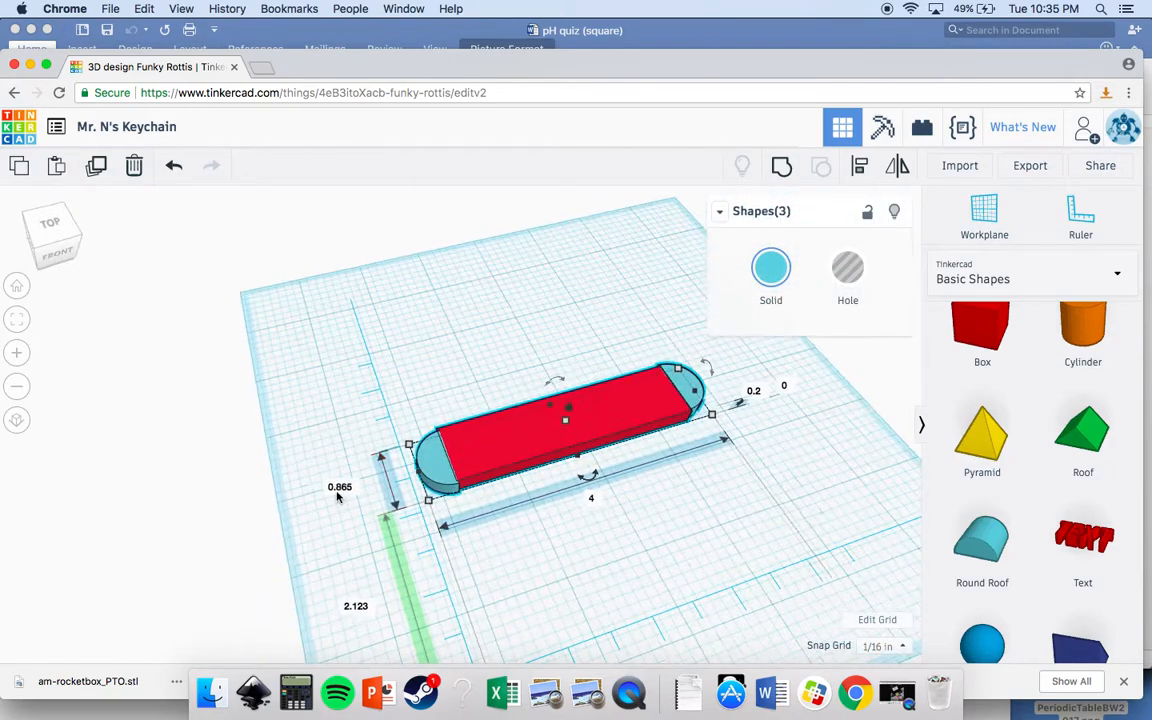
pyautogui.click(857, 165)
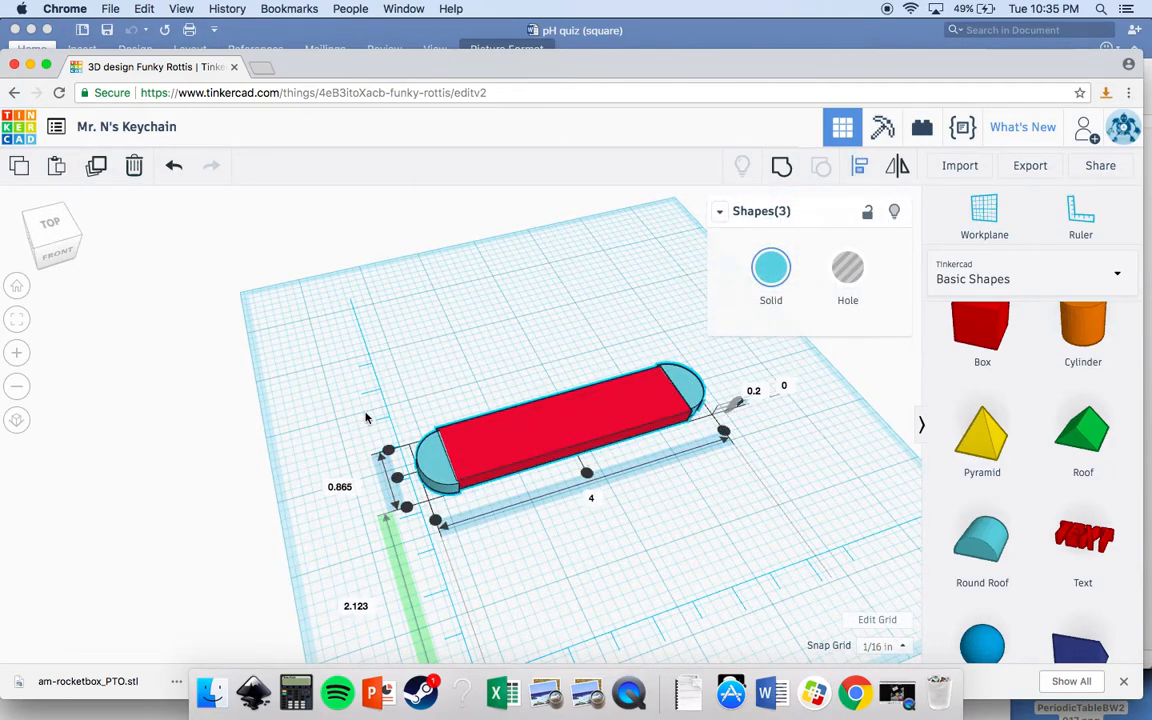
pyautogui.click(397, 479)
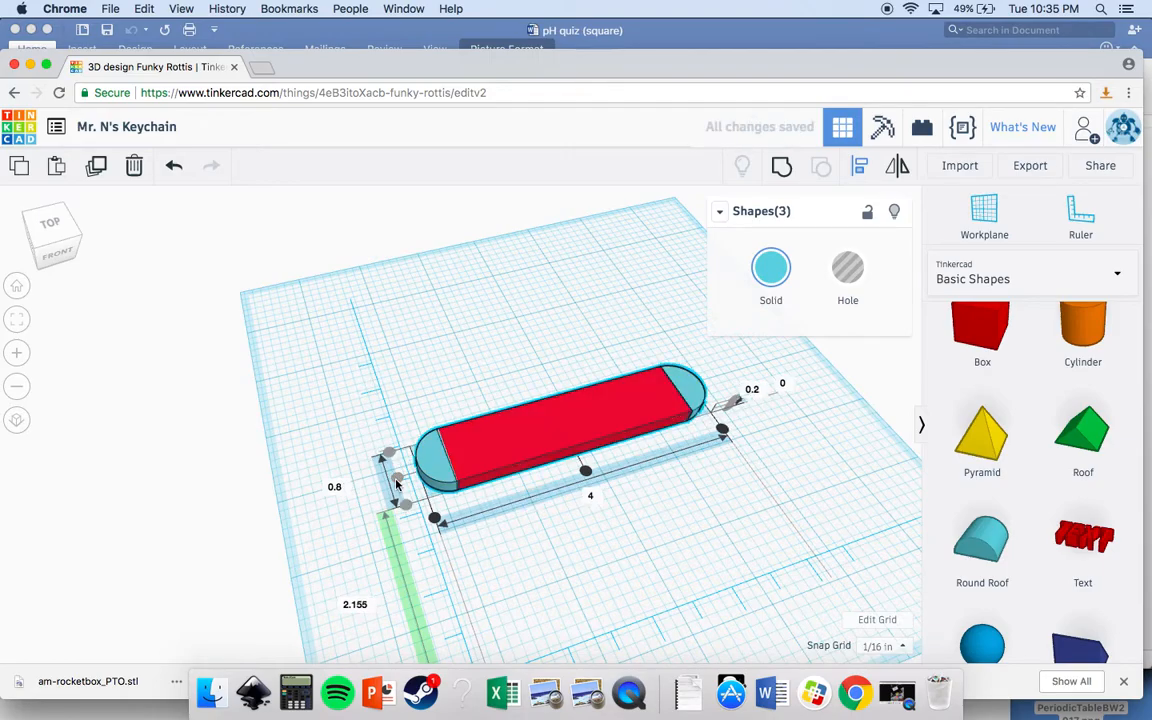
pyautogui.click(395, 541)
# - Examine the aligned plate and its two half-round ends up close and from several angles
pyautogui.moveTo(430, 515); pyautogui.dragTo(707, 368, button='right')
pyautogui.scroll(4, 481, 419)
pyautogui.scroll(3, 636, 569)
pyautogui.moveTo(636, 569); pyautogui.dragTo(697, 596, button='right')
pyautogui.scroll(-2, 697, 596)
pyautogui.moveTo(544, 537); pyautogui.dragTo(609, 599, button='right')
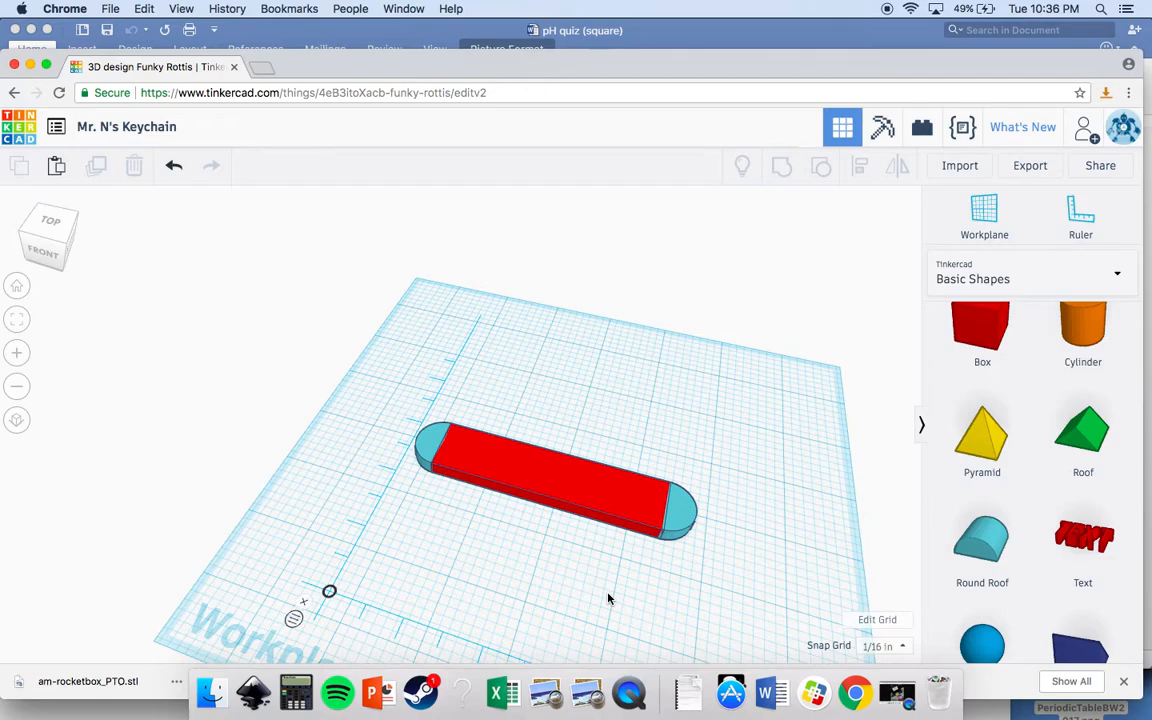
pyautogui.press('super+a')
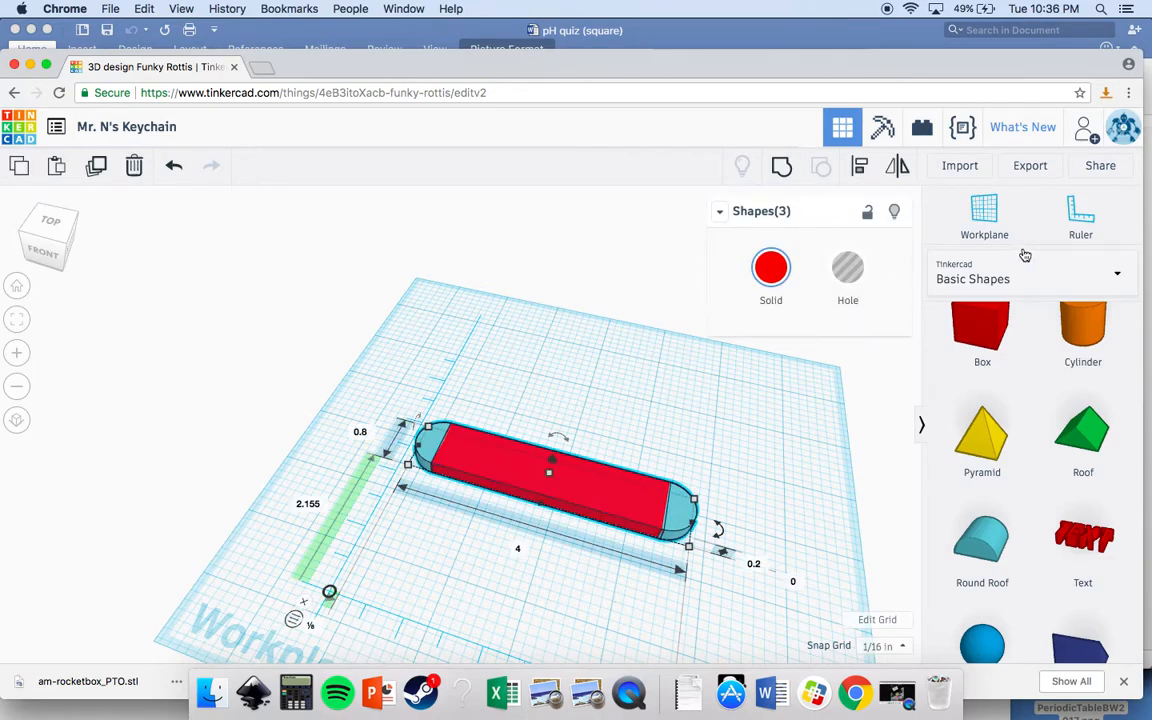
pyautogui.click(725, 523)
pyautogui.moveTo(758, 608); pyautogui.dragTo(326, 343)
pyautogui.click(326, 345)
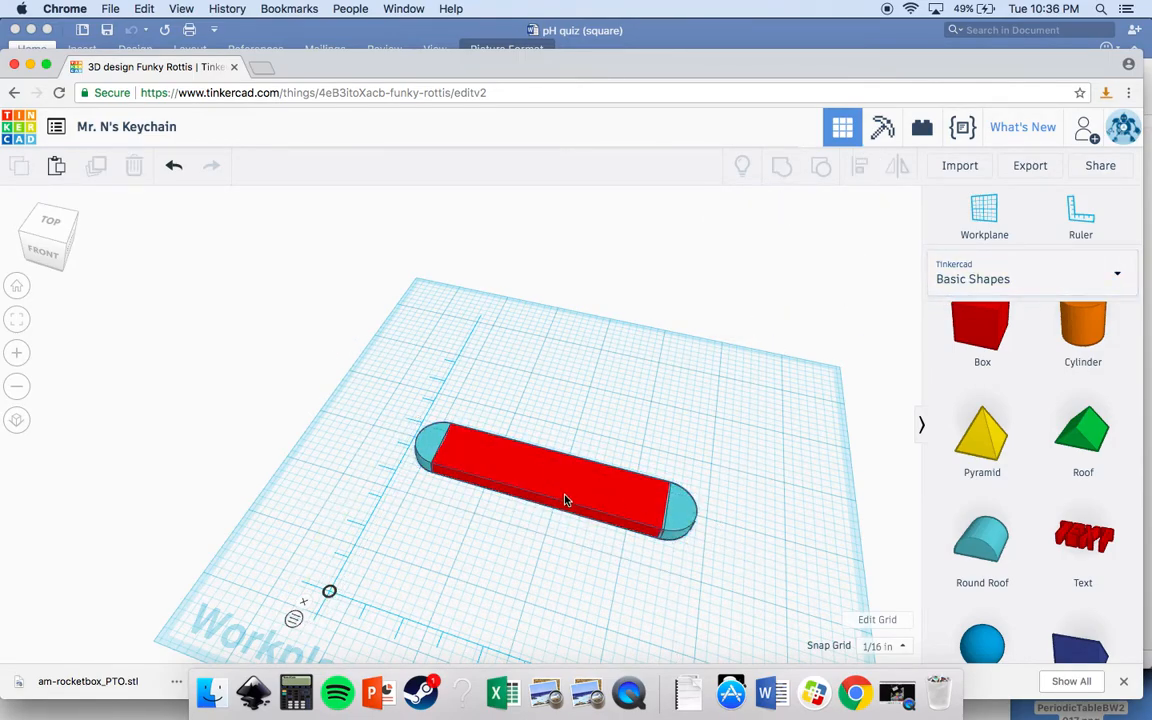
pyautogui.click(688, 516)
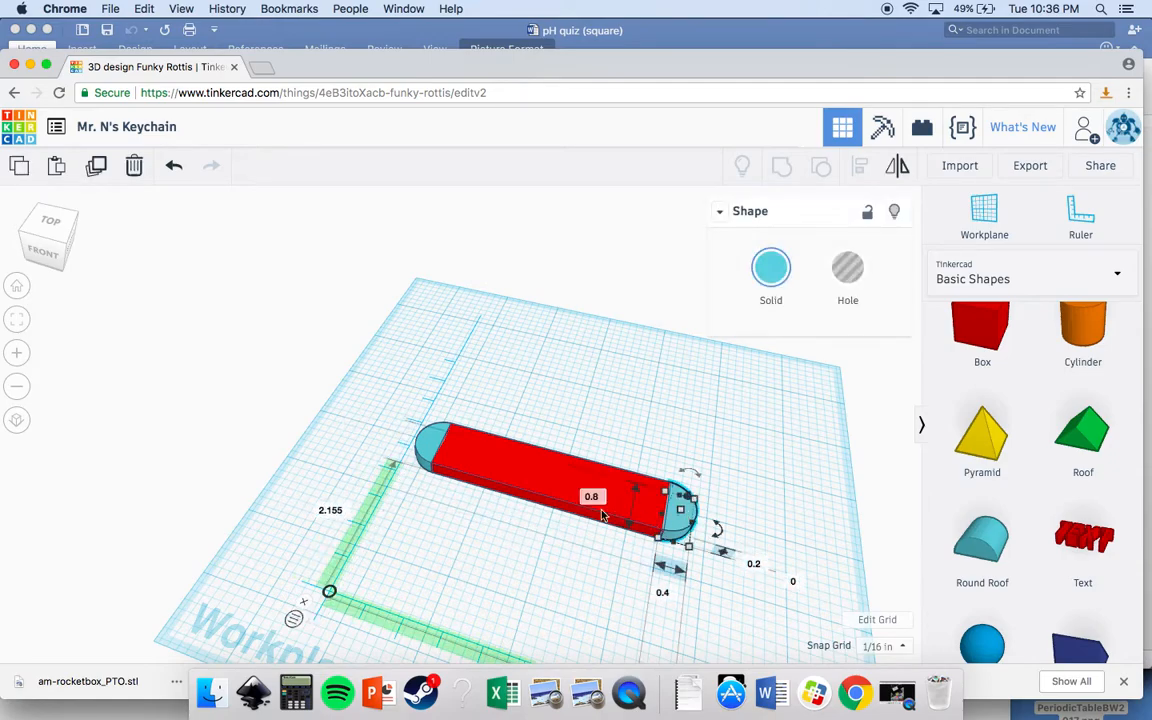
pyautogui.click(519, 503)
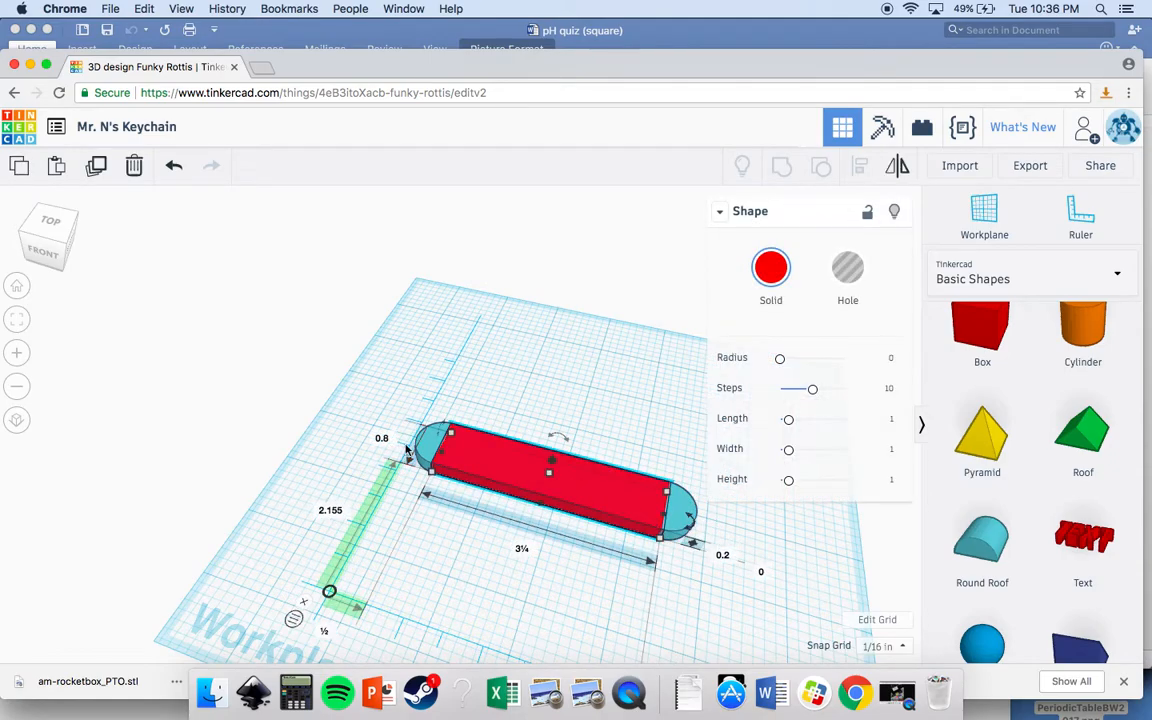
pyautogui.keyDown('shift'); pyautogui.click(428, 457); pyautogui.keyUp('shift')
pyautogui.keyDown('shift'); pyautogui.click(703, 537); pyautogui.keyUp('shift')
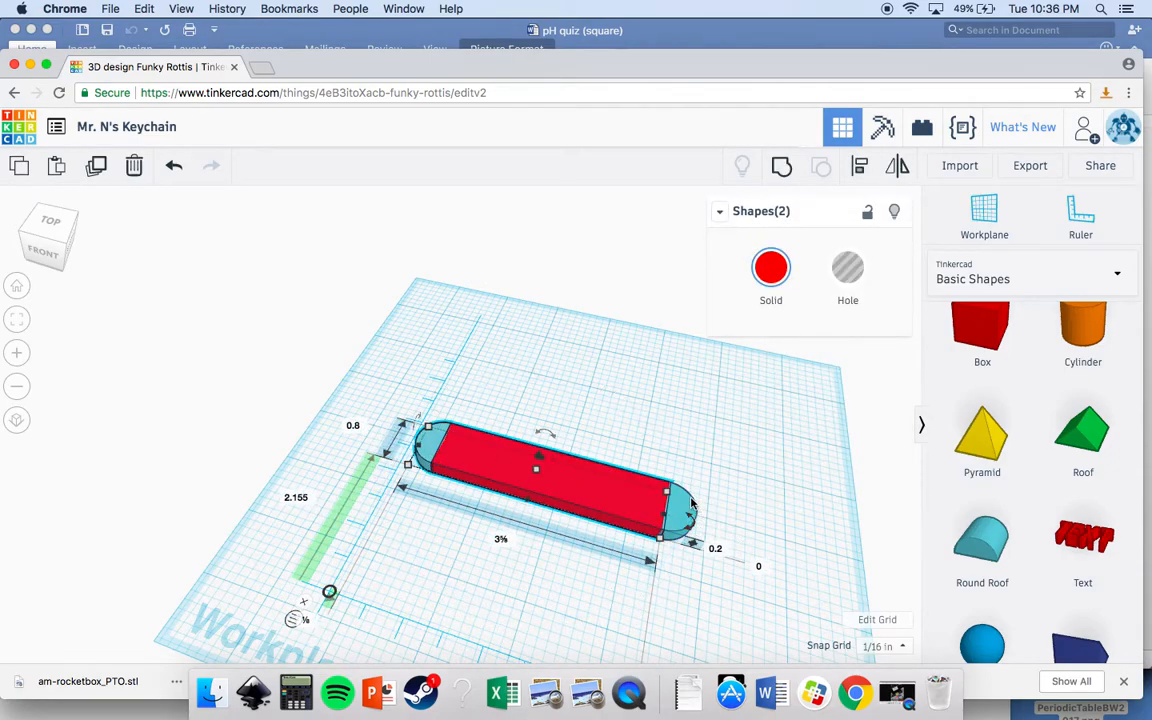
# - Select the plate together with both half-round ends and group them into one solid
pyautogui.click(767, 371)
pyautogui.moveTo(813, 300); pyautogui.dragTo(190, 600)
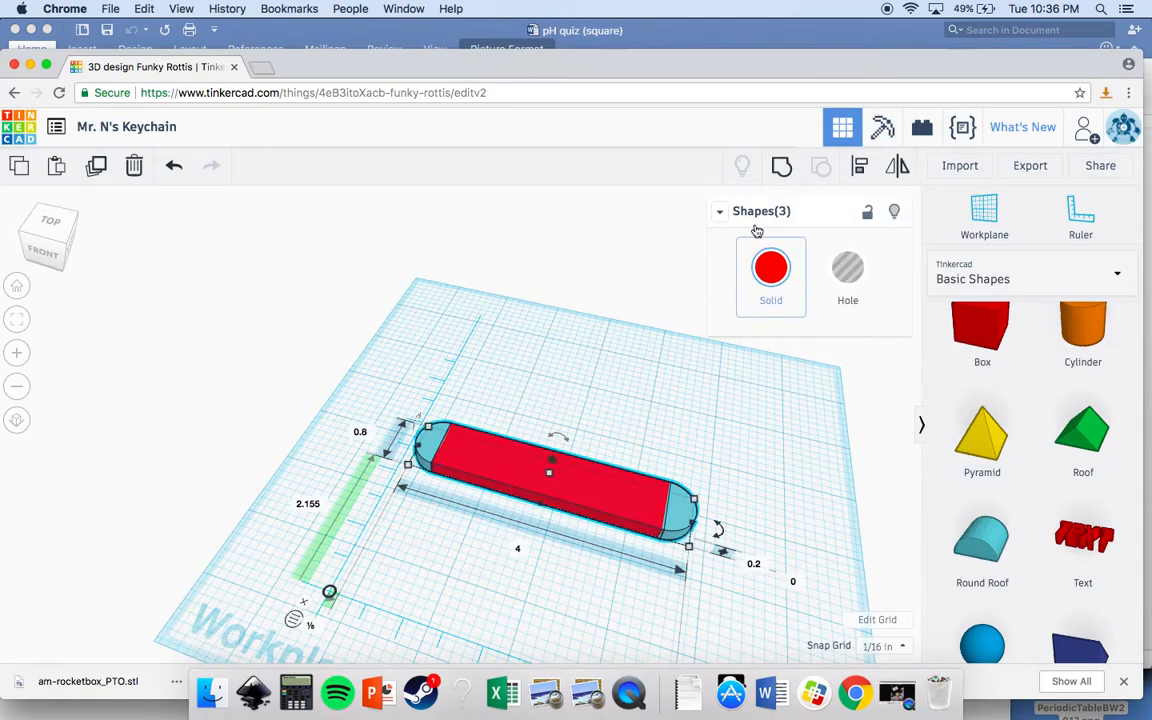
pyautogui.click(781, 168)
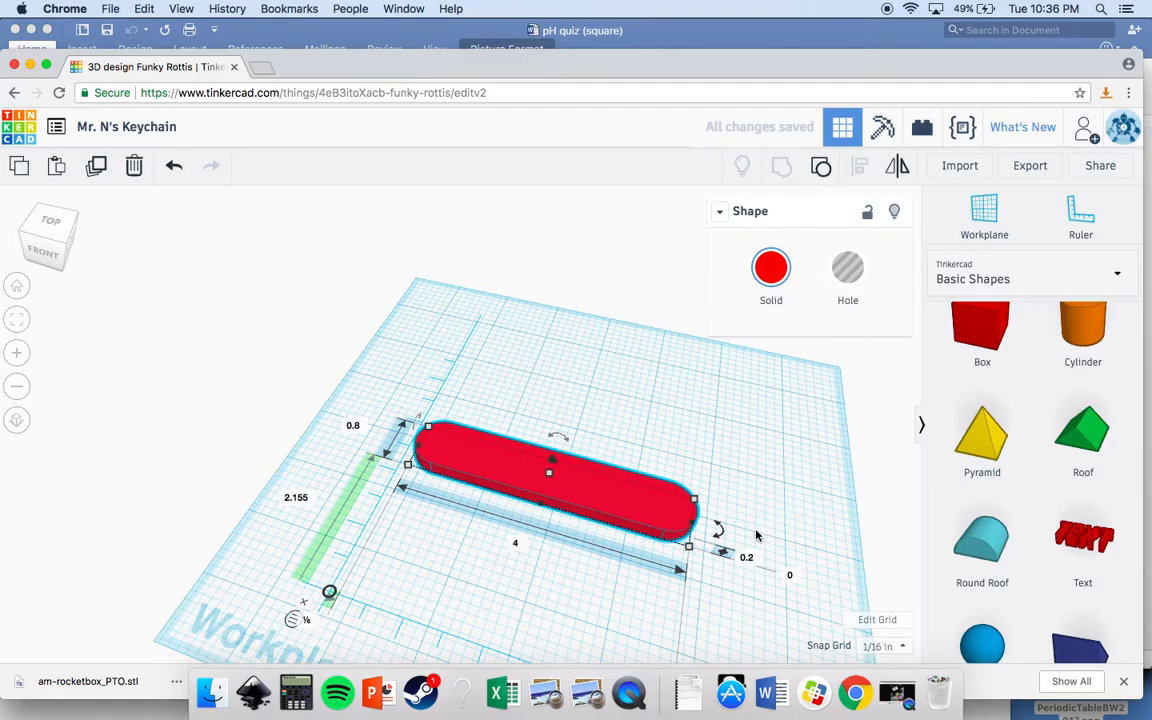
# - Set the grouped keychain body's thickness to 0.15 in
pyautogui.moveTo(660, 579); pyautogui.dragTo(484, 577, button='right')
pyautogui.click(480, 571)
pyautogui.write('.15')
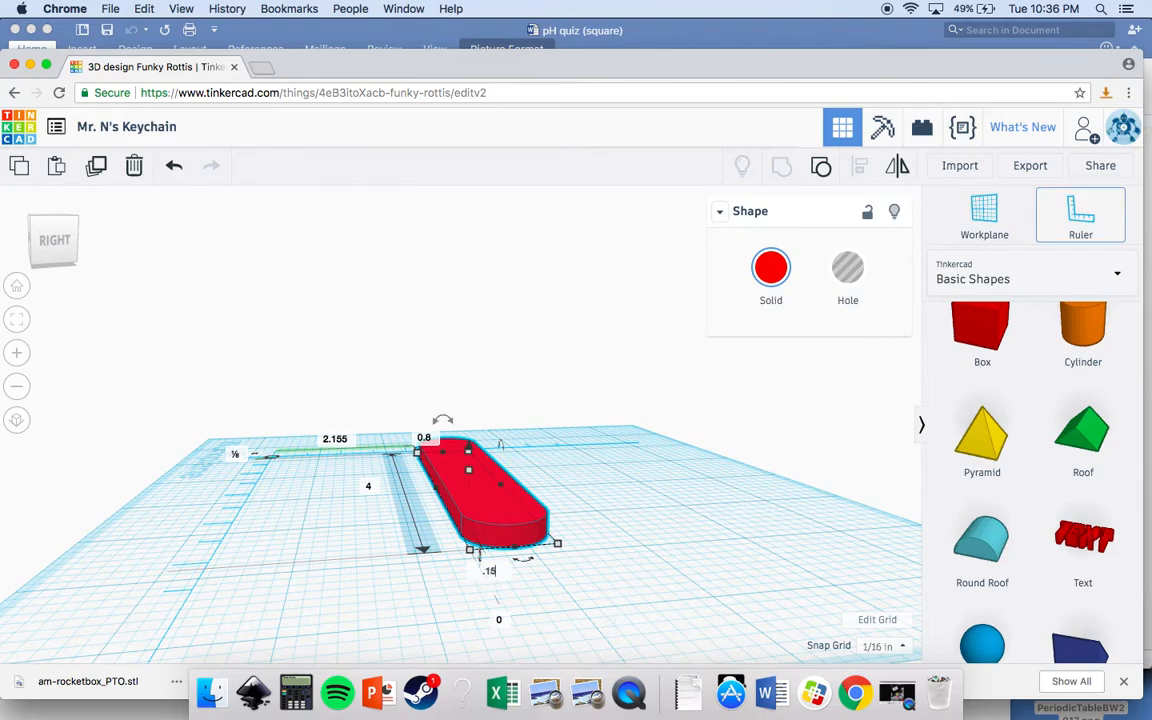
pyautogui.press('Return')
pyautogui.click(823, 555)
# - Add a solid cylinder behind the keychain's left end and set both its length and width to 0.35 in
pyautogui.moveTo(663, 522); pyautogui.dragTo(815, 607, button='right')
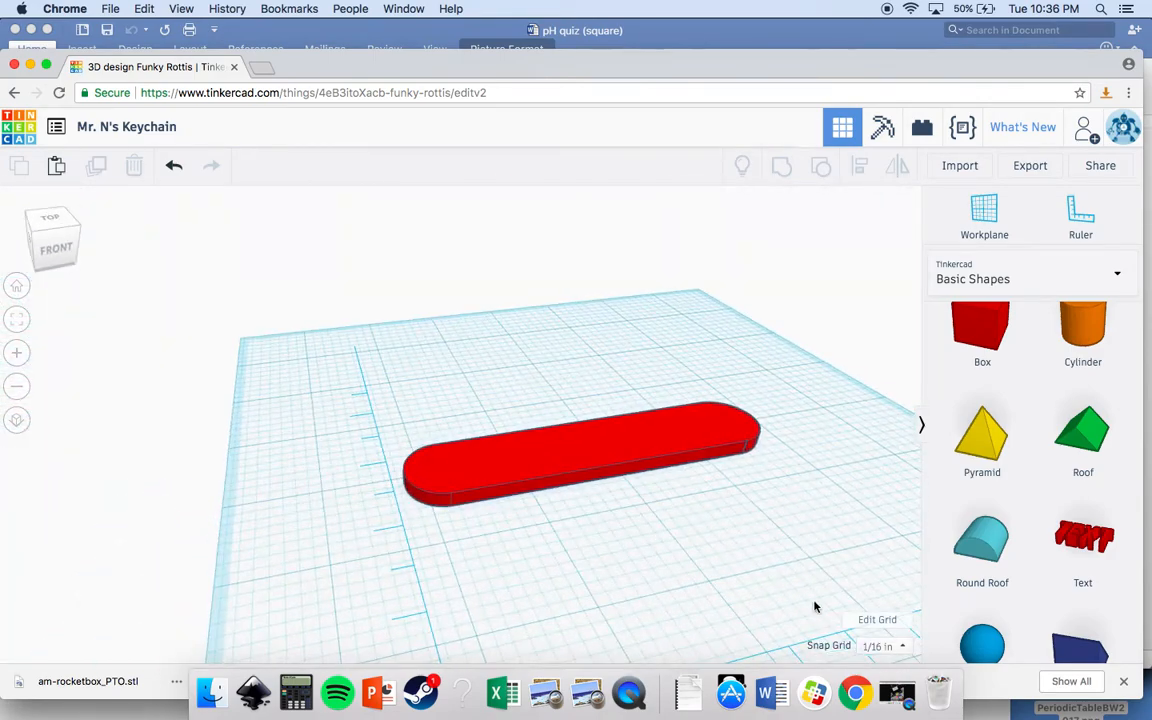
pyautogui.scroll(2, 1059, 512)
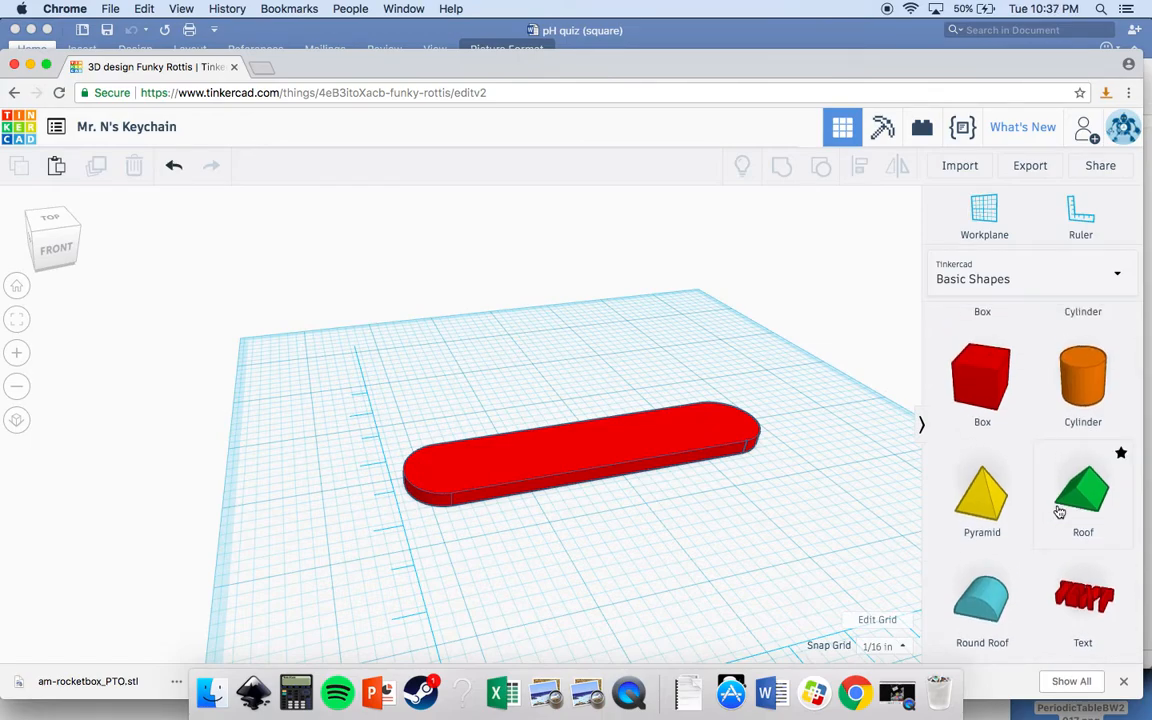
pyautogui.scroll(3, 1059, 512)
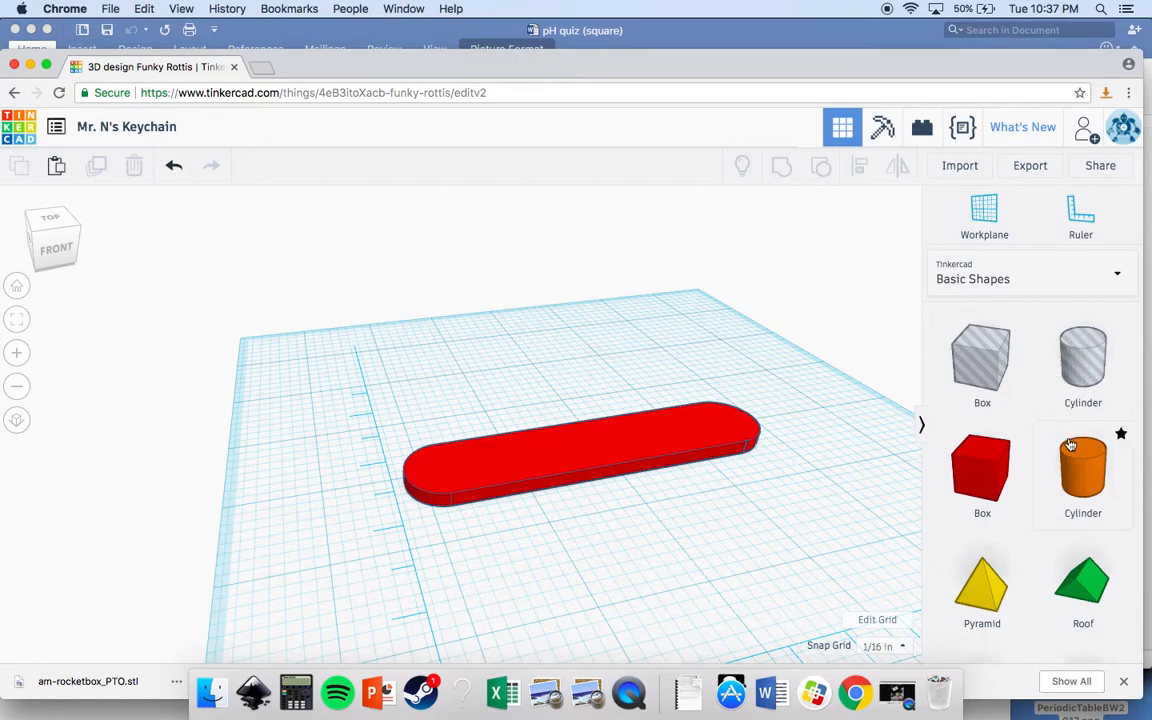
pyautogui.moveTo(1071, 445); pyautogui.dragTo(405, 415)
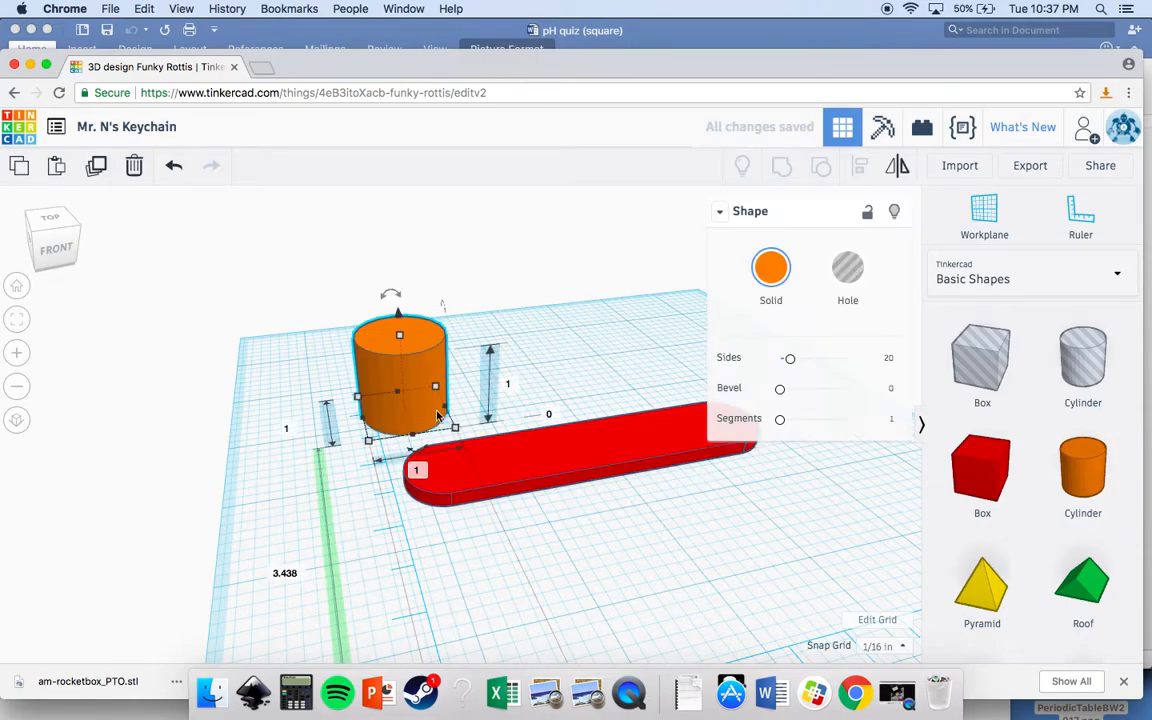
pyautogui.click(418, 473)
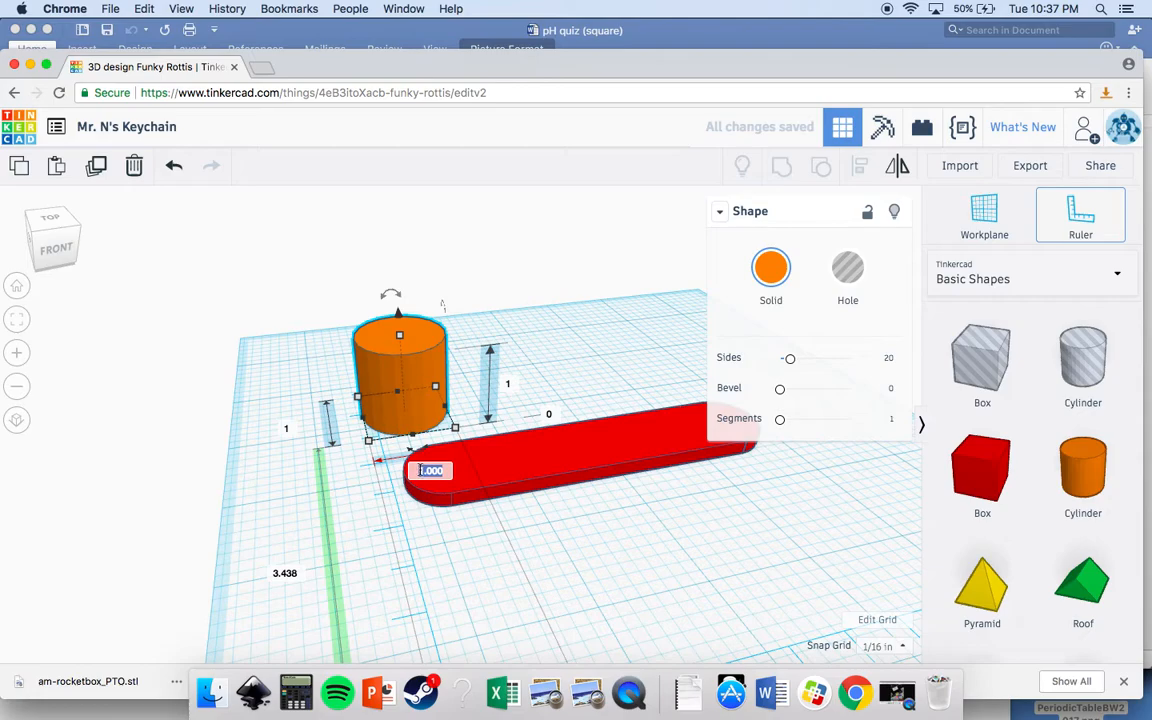
pyautogui.write('.35')
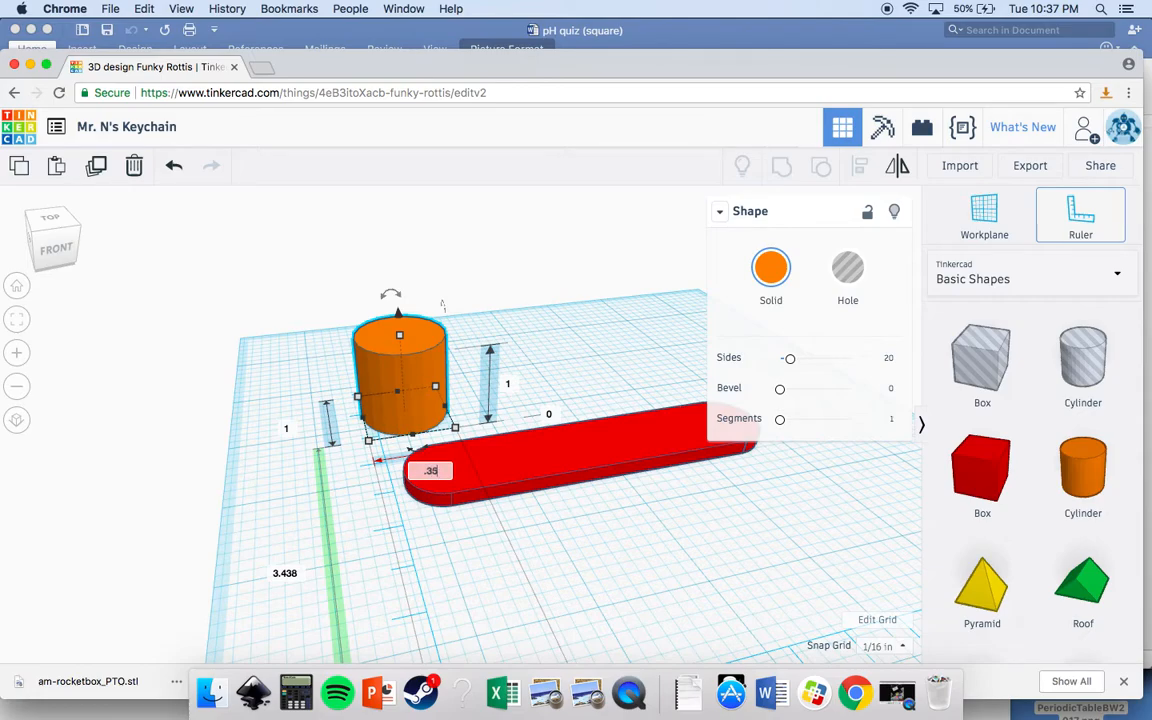
pyautogui.click(287, 425)
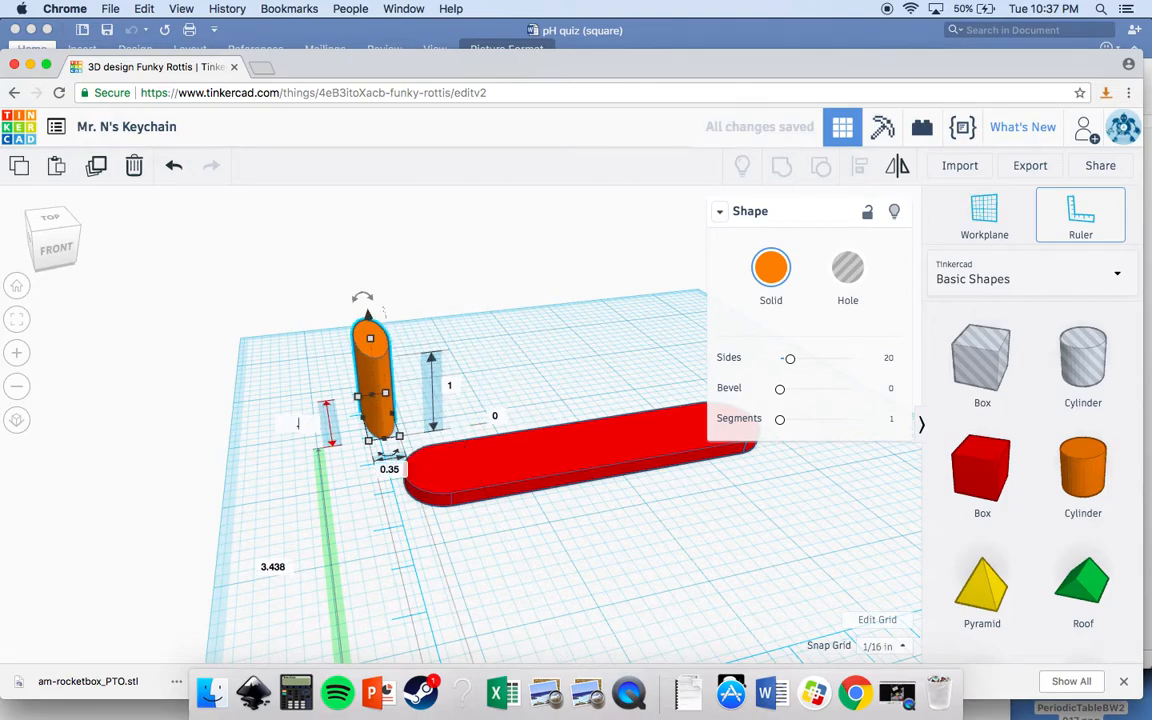
pyautogui.press('Return')
pyautogui.click(253, 469)
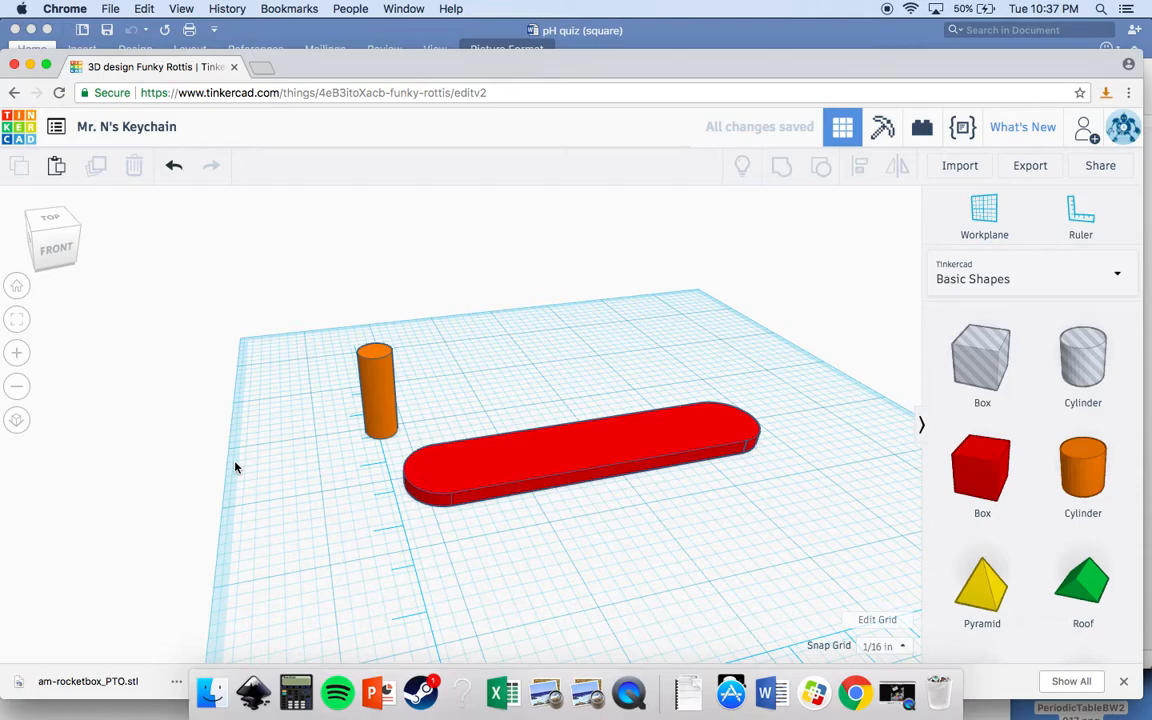
# - Turn the 0.35 in cylinder into a hole shape
pyautogui.click(381, 413)
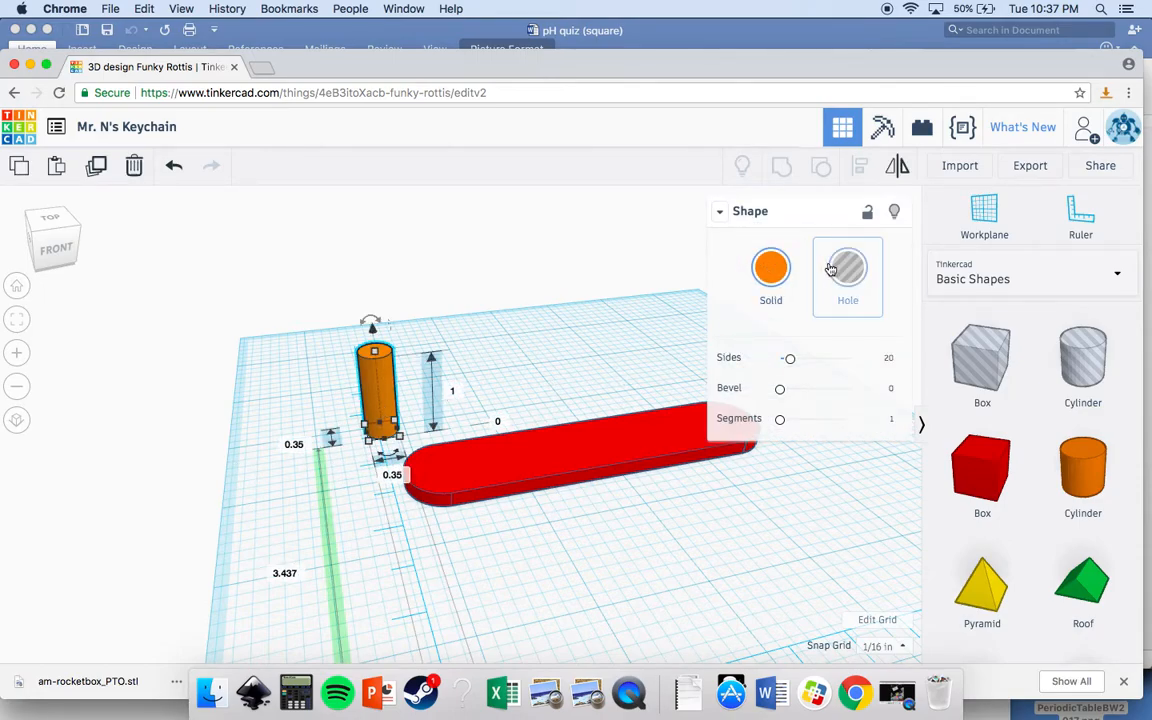
pyautogui.click(453, 333)
pyautogui.click(386, 374)
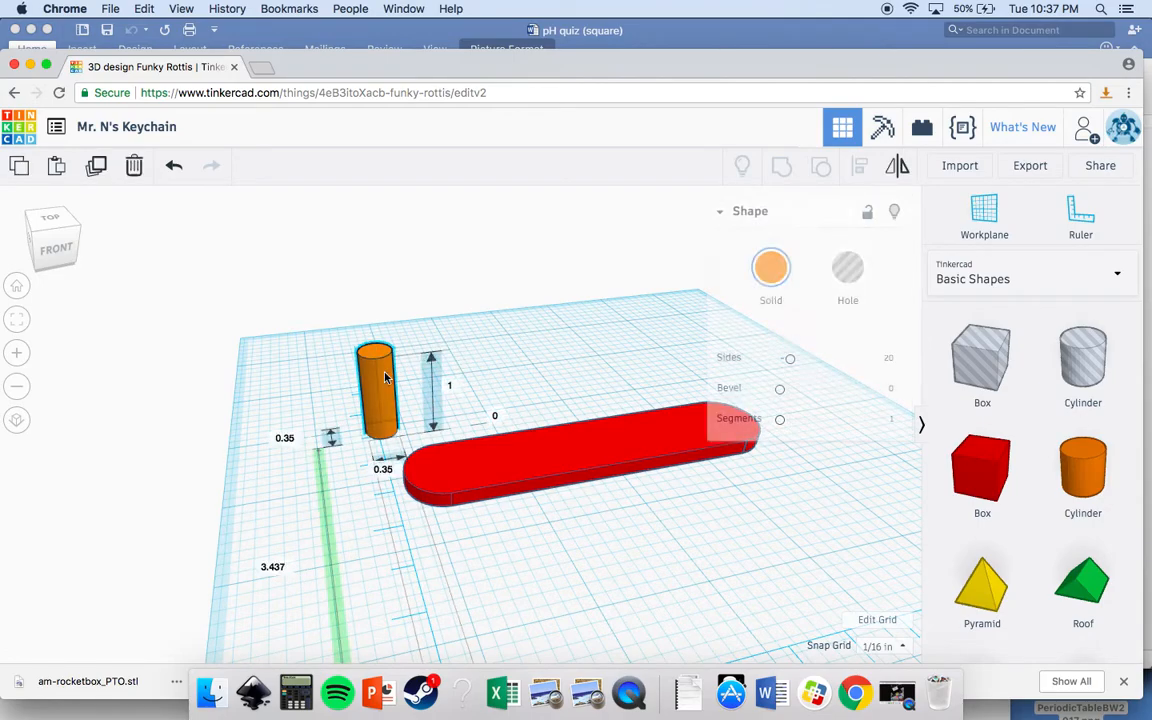
pyautogui.click(847, 266)
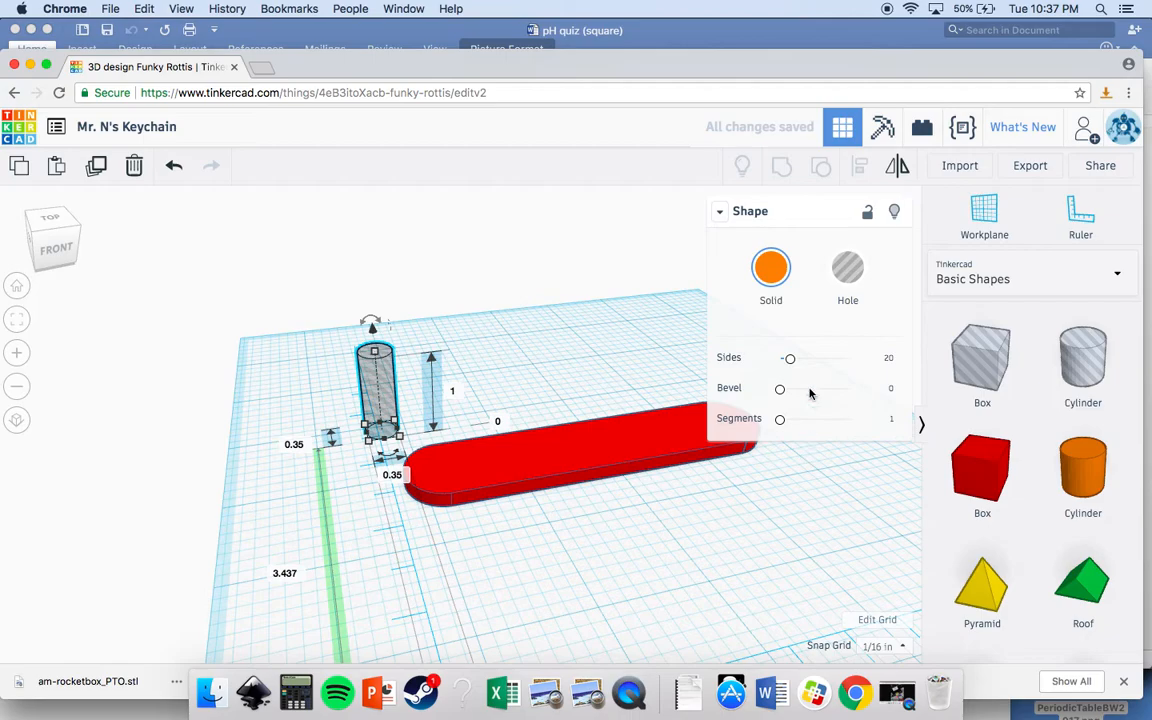
pyautogui.moveTo(821, 365)
pyautogui.mouseDown()
pyautogui.moveTo(856, 360)
pyautogui.moveTo(749, 368)
pyautogui.moveTo(814, 359)
pyautogui.mouseUp()
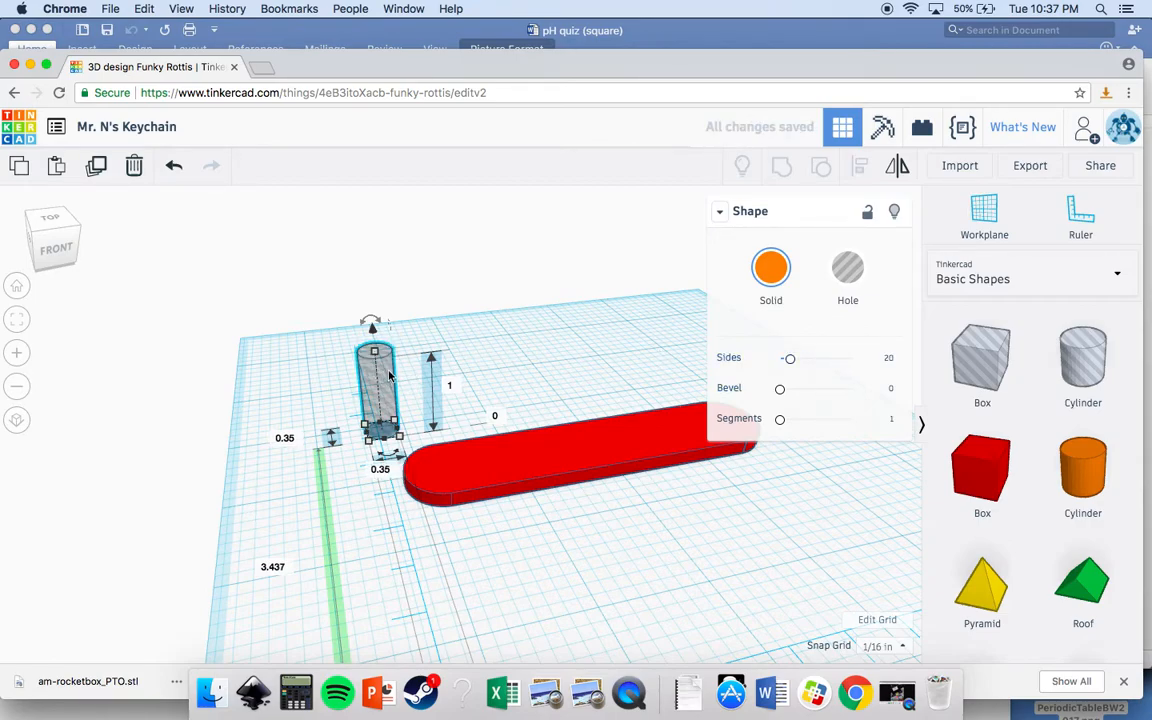
# - Align the hole cylinder and the keychain body to their common centre across the width
pyautogui.keyDown('shift'); pyautogui.click(505, 460); pyautogui.keyUp('shift')
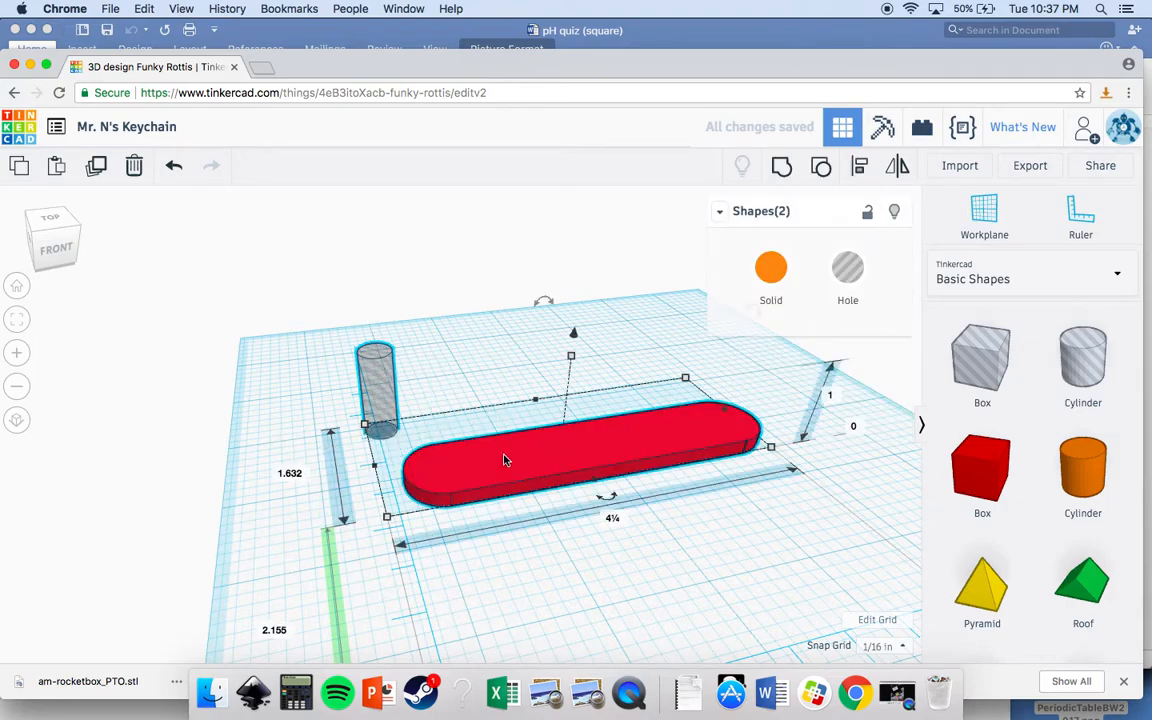
pyautogui.click(859, 166)
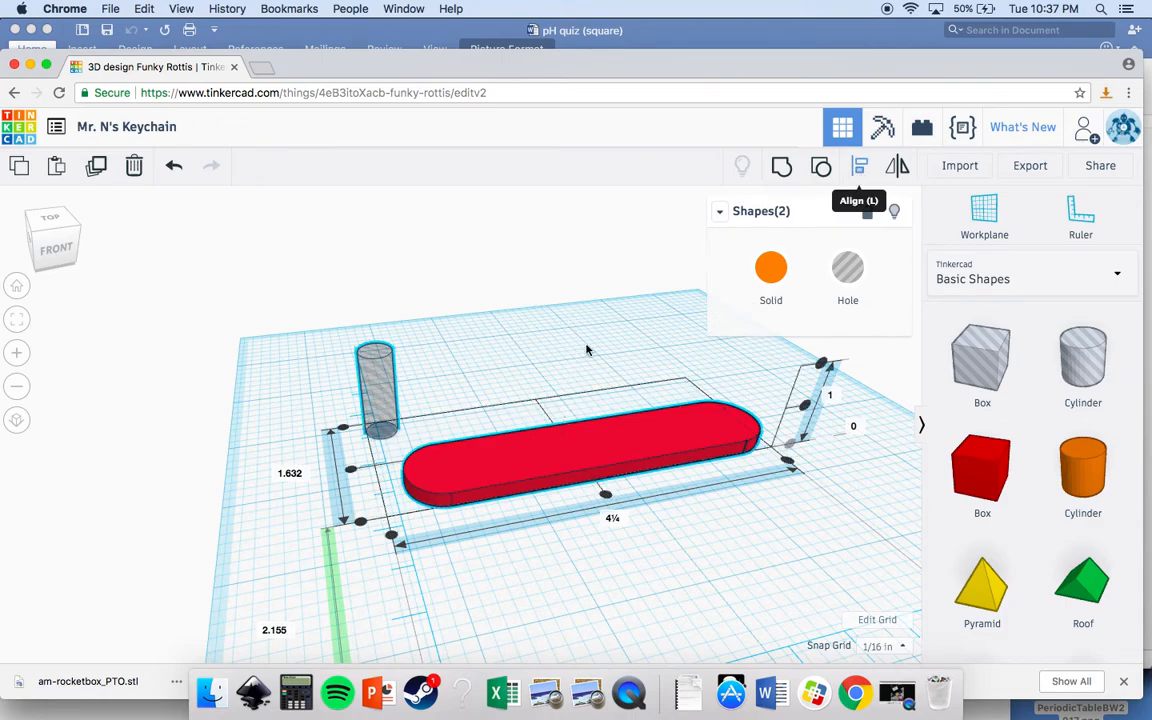
pyautogui.click(351, 472)
pyautogui.click(301, 498)
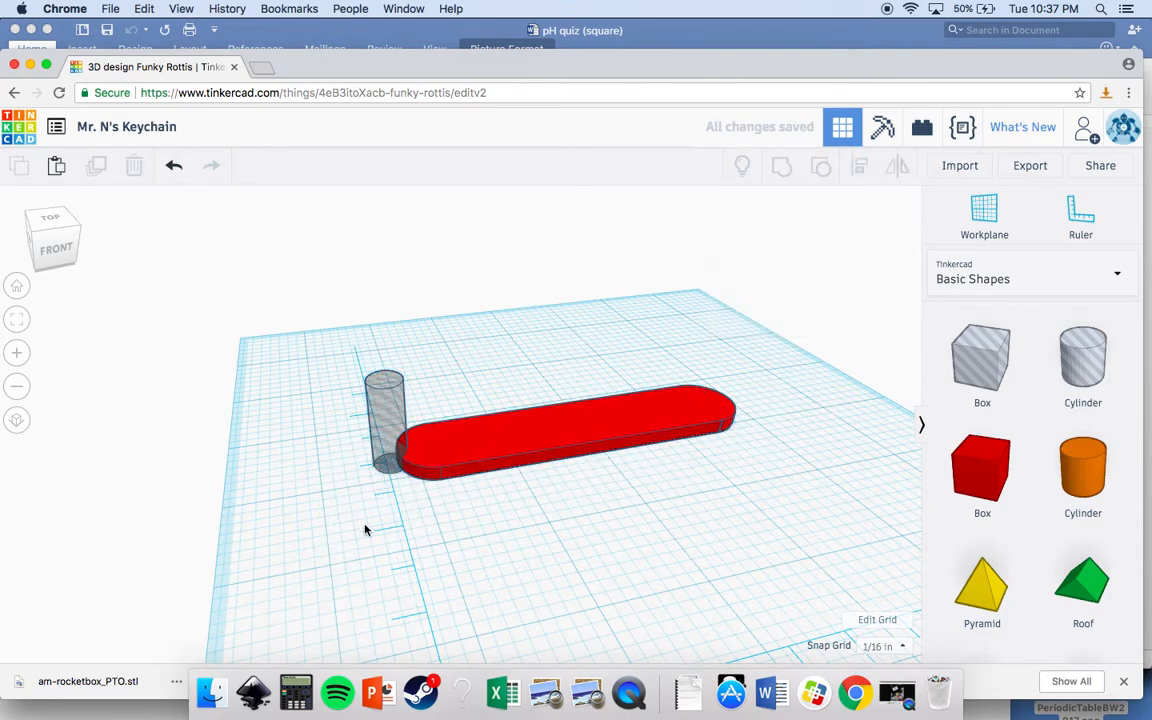
# - Nudge the hole cylinder lengthwise into the keychain's left rounded end, leaving a margin of material around it
pyautogui.moveTo(401, 503); pyautogui.dragTo(410, 598, button='right')
pyautogui.scroll(5, 396, 461)
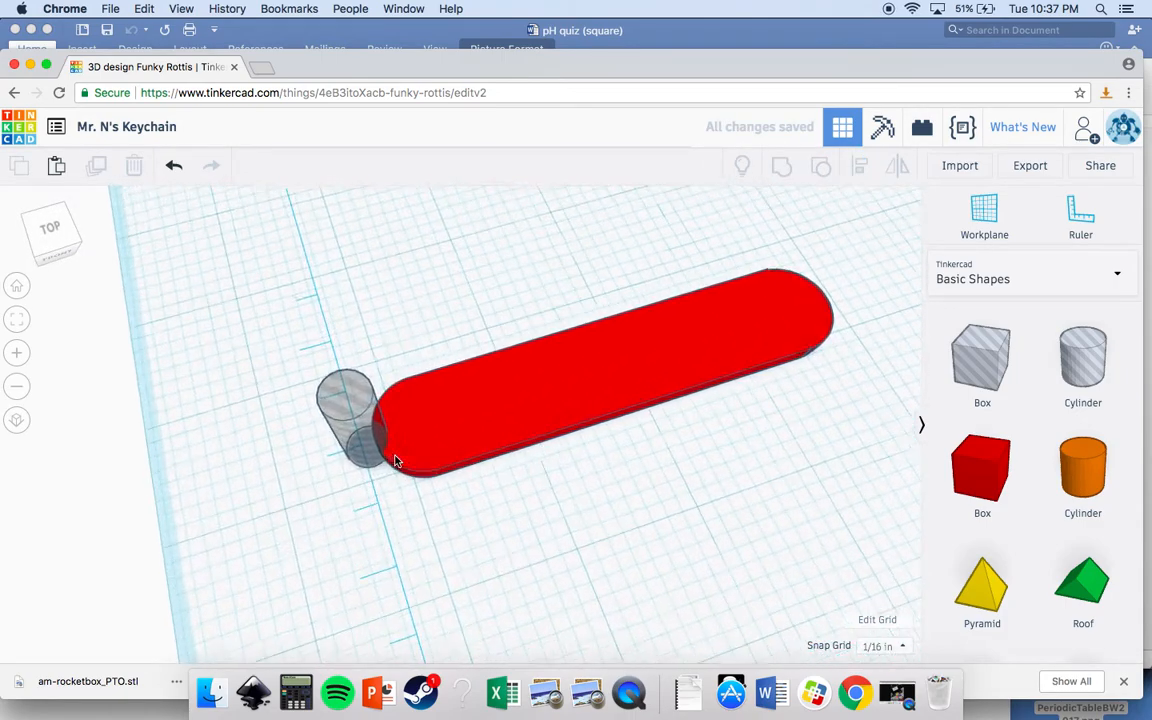
pyautogui.moveTo(339, 508); pyautogui.dragTo(488, 598, button='right')
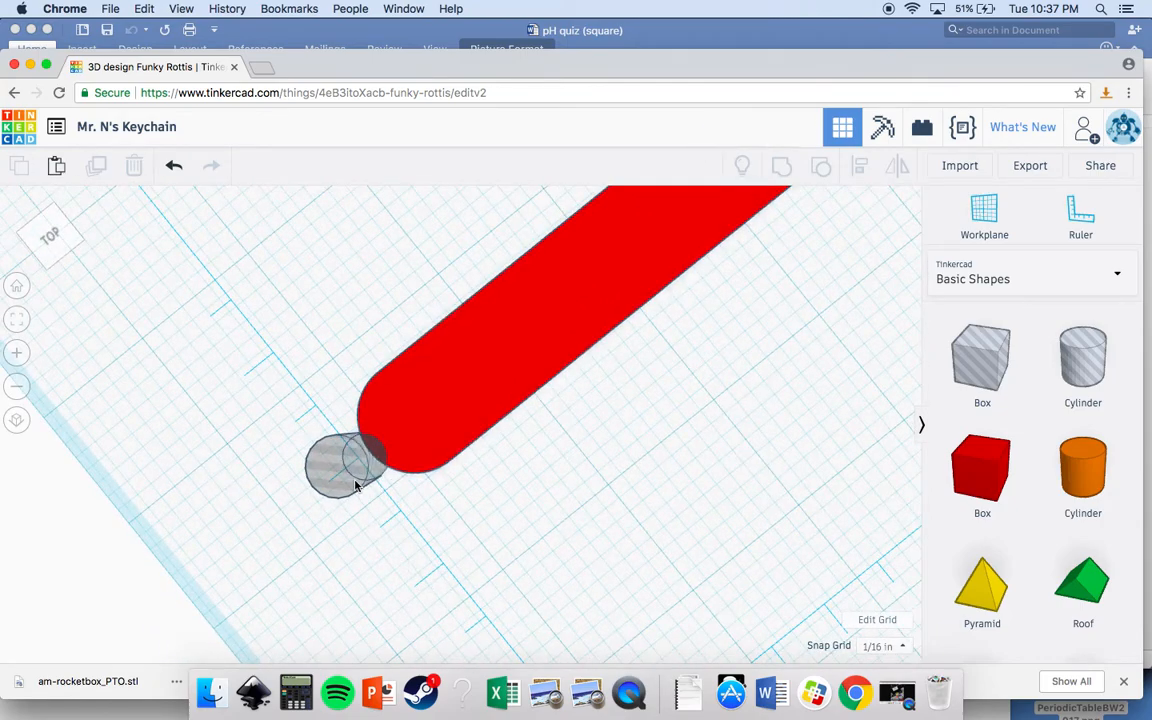
pyautogui.click(355, 485)
pyautogui.press('Right')
pyautogui.press('Right')
pyautogui.press('Right')
pyautogui.press('Right')
pyautogui.press('Right')
pyautogui.press('Right')
pyautogui.press('Right')
pyautogui.press('Right')
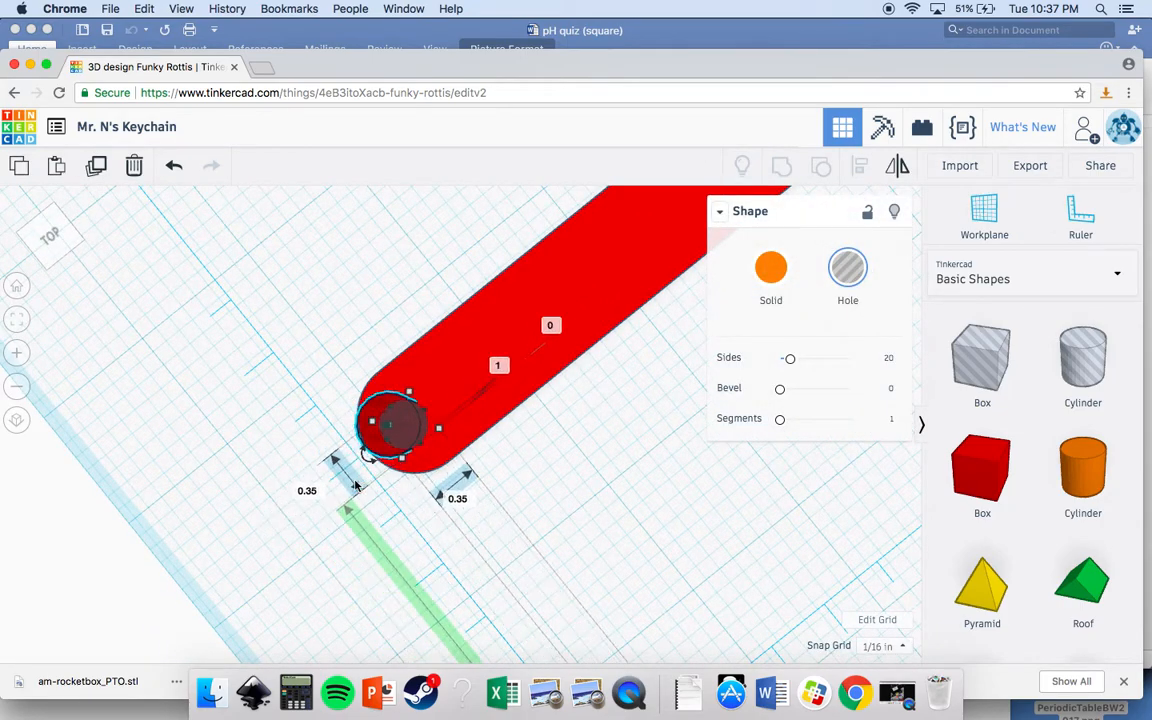
pyautogui.press('Left')
pyautogui.moveTo(302, 538); pyautogui.dragTo(357, 513)
# - Lower the hole cylinder about 0.313 in so it passes completely through the keychain body
pyautogui.moveTo(357, 513); pyautogui.dragTo(338, 340, button='right')
pyautogui.click(390, 385)
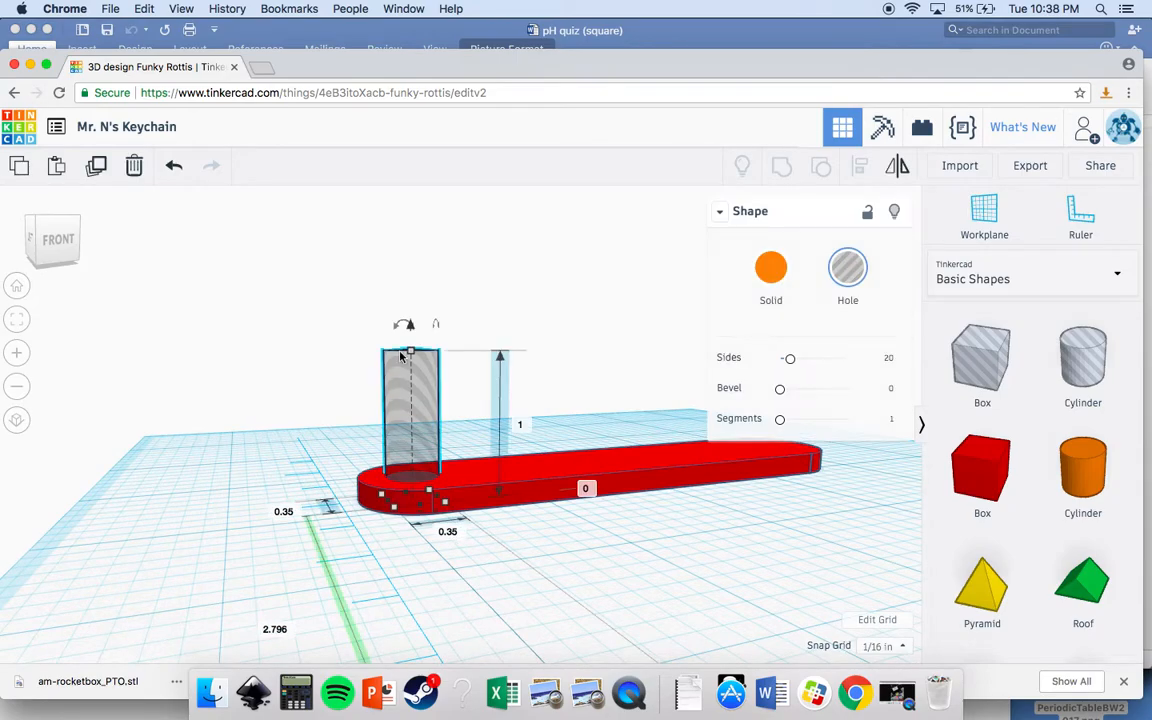
pyautogui.moveTo(410, 330); pyautogui.dragTo(406, 378)
pyautogui.click(374, 607)
# - Examine the hole cylinder's position in the keychain's rounded end up close
pyautogui.moveTo(374, 607); pyautogui.dragTo(338, 685, button='right')
pyautogui.scroll(5, 391, 405)
pyautogui.moveTo(391, 405); pyautogui.dragTo(334, 419, button='right')
pyautogui.scroll(6, 375, 445)
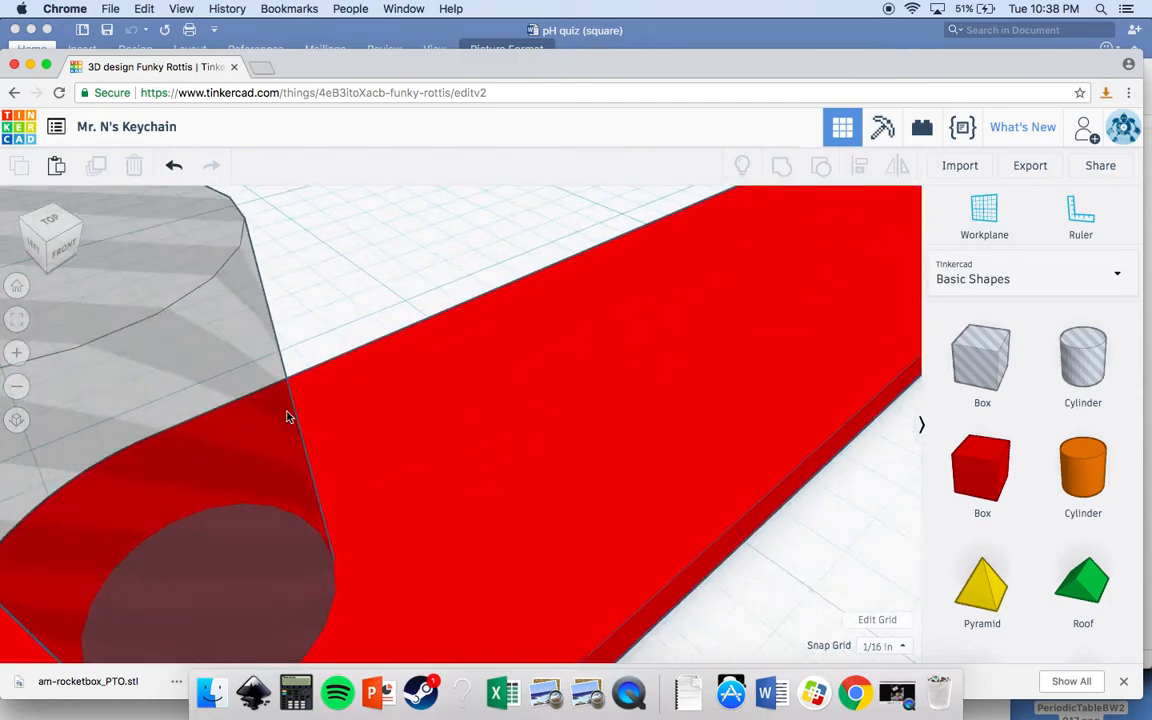
pyautogui.scroll(-3, 185, 347)
pyautogui.scroll(-3, 346, 442)
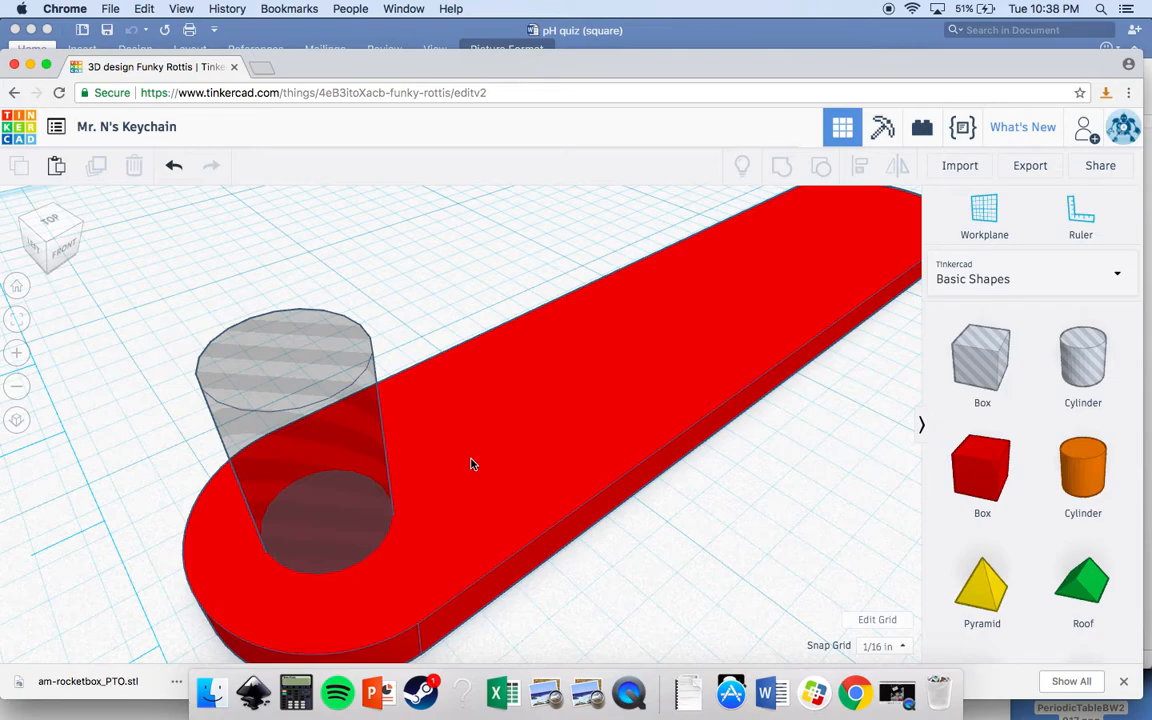
# - Select the keychain body and the hole cylinder and group them to cut the key-ring hole
pyautogui.press('super+a')
pyautogui.scroll(-3, 530, 393)
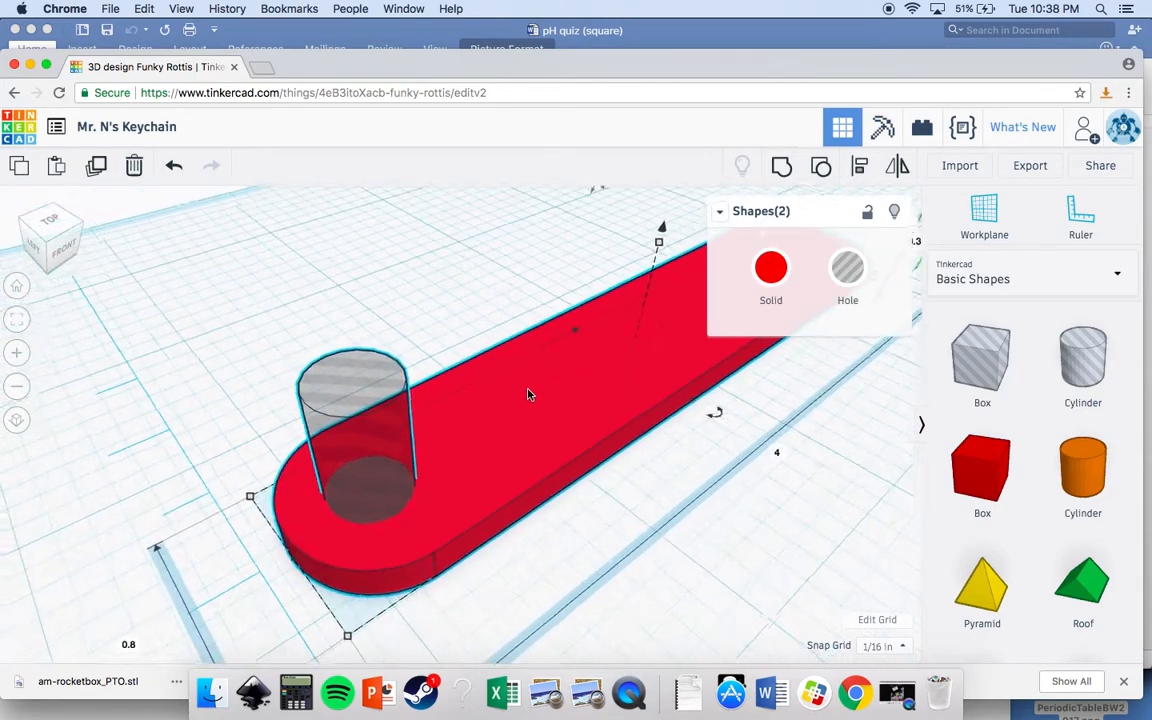
pyautogui.click(336, 327)
pyautogui.moveTo(218, 300); pyautogui.dragTo(838, 648)
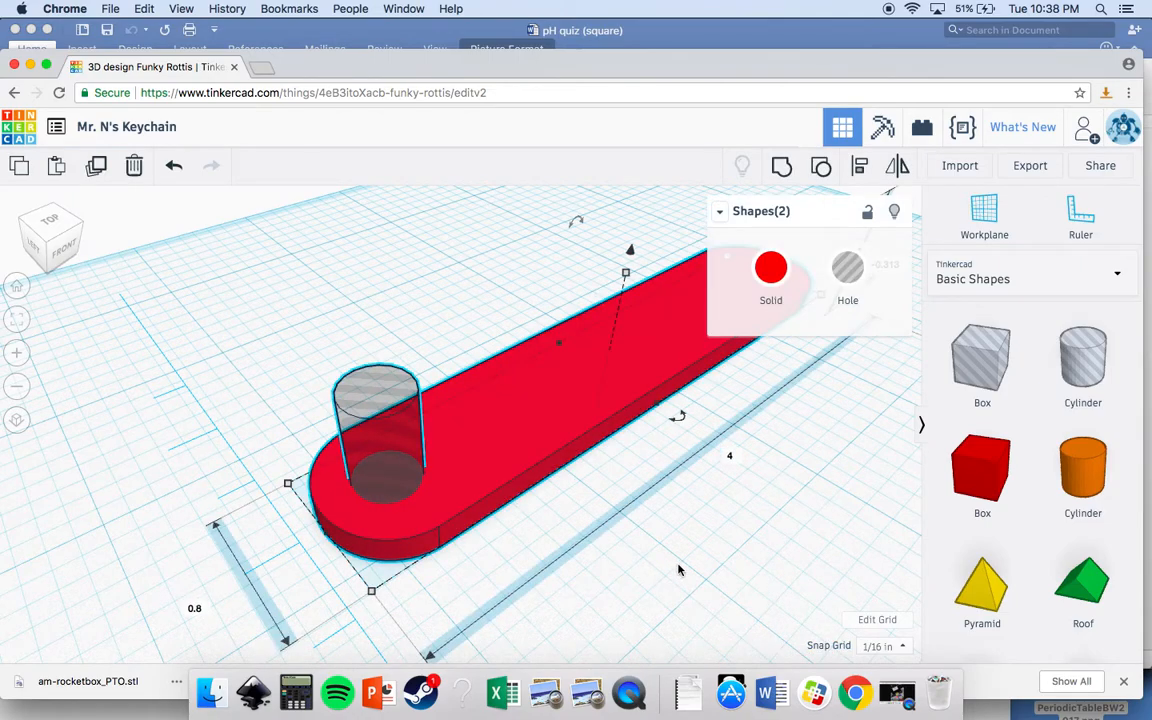
pyautogui.scroll(-3, 861, 193)
pyautogui.moveTo(635, 481); pyautogui.dragTo(496, 450, button='right')
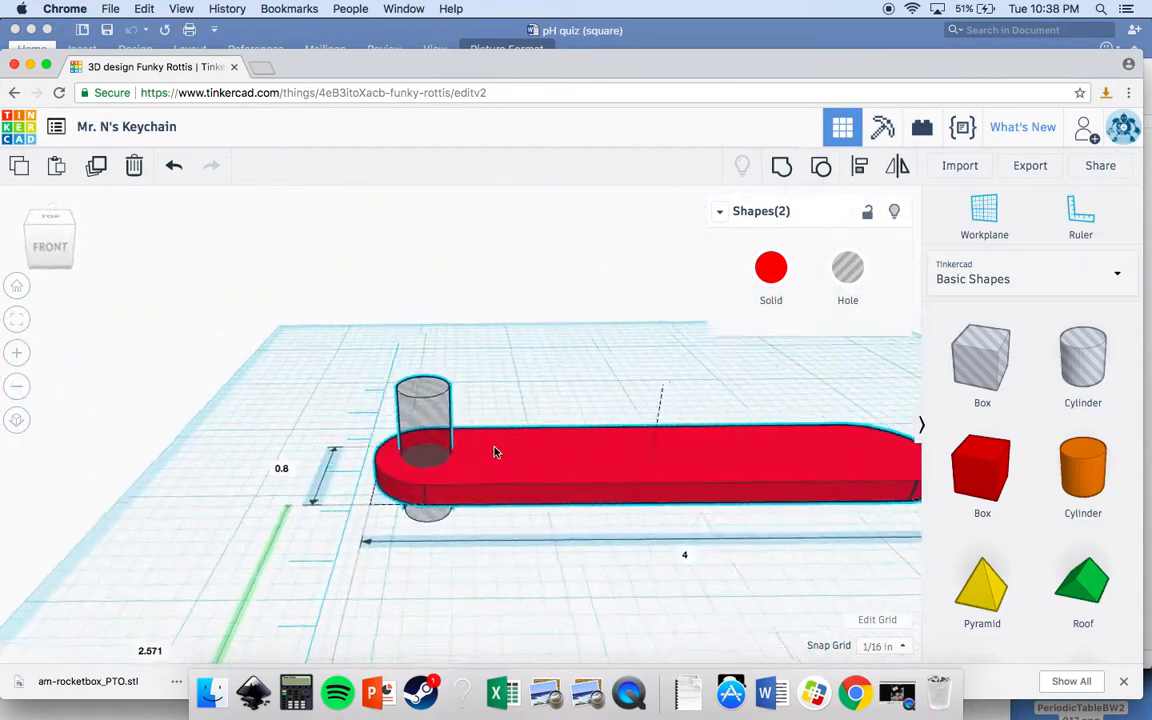
pyautogui.click(781, 178)
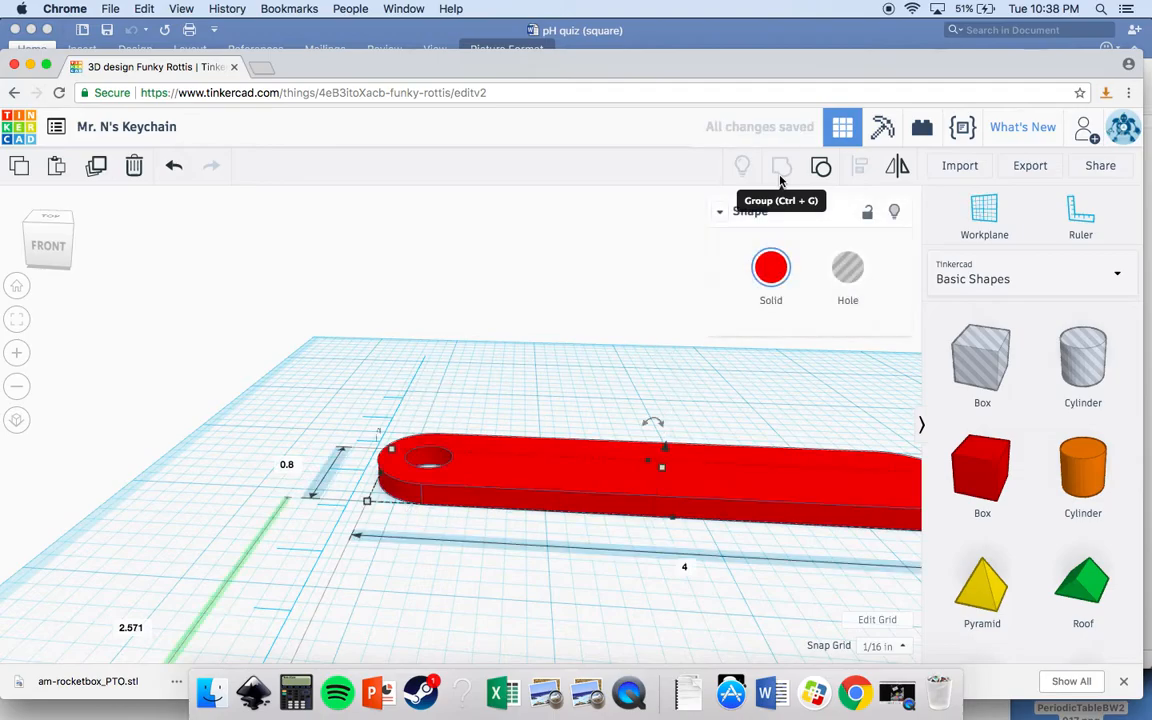
pyautogui.moveTo(563, 306); pyautogui.dragTo(553, 418, button='right')
pyautogui.scroll(-5, 553, 418)
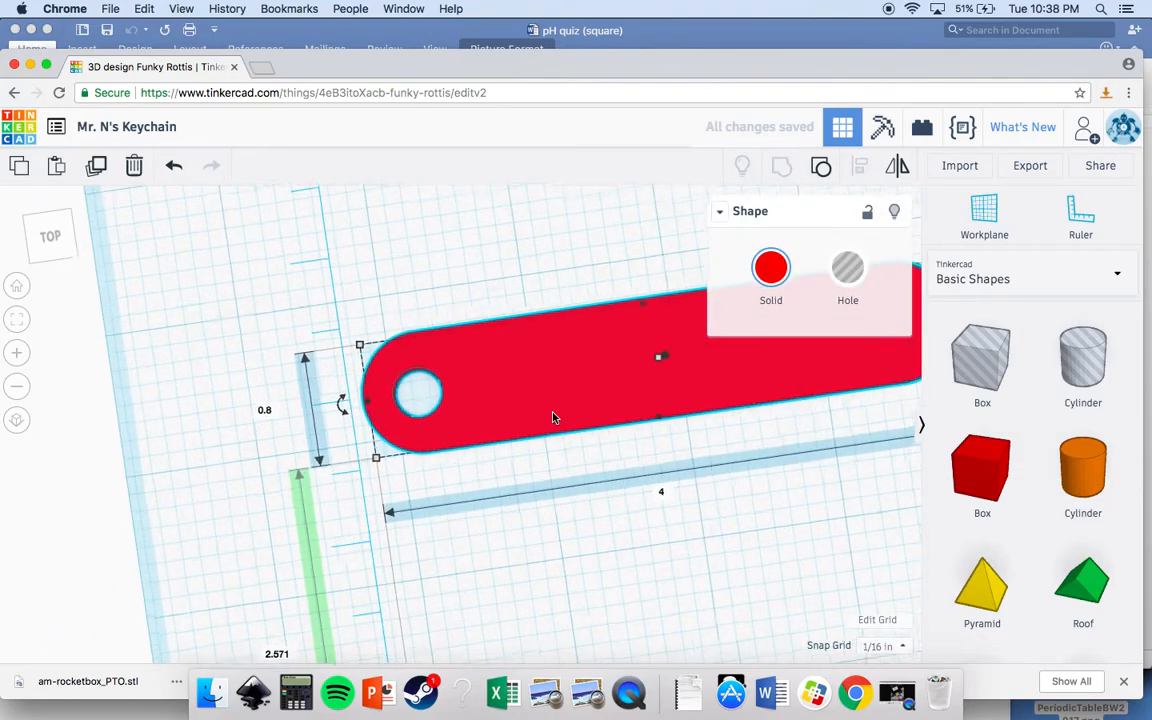
# - Add a Text shape to the workplane in front of the finished keychain body
pyautogui.moveTo(603, 561); pyautogui.dragTo(689, 444, button='right')
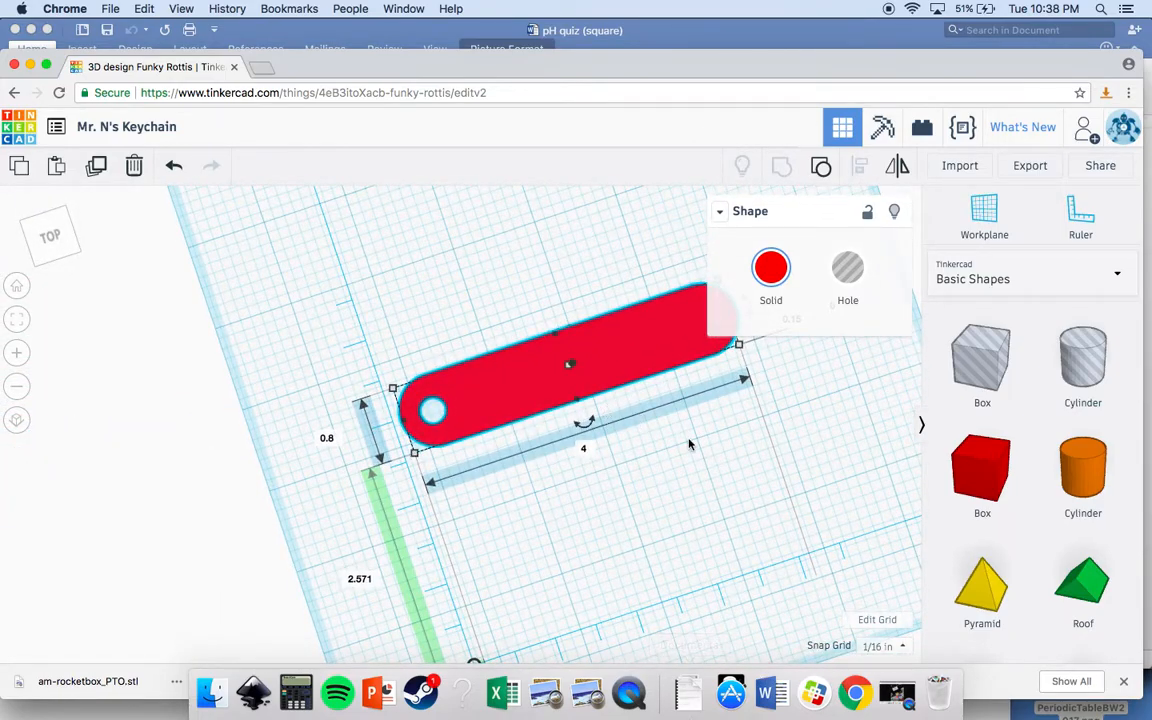
pyautogui.click(727, 490)
pyautogui.click(17, 286)
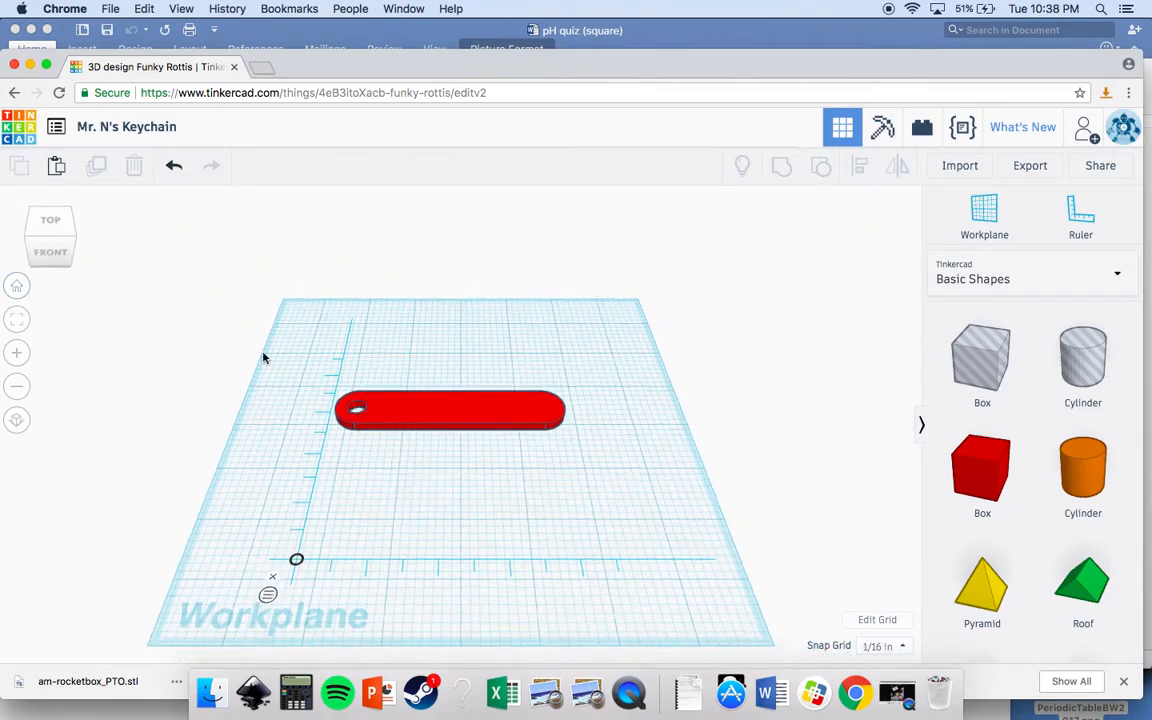
pyautogui.scroll(5, 425, 373)
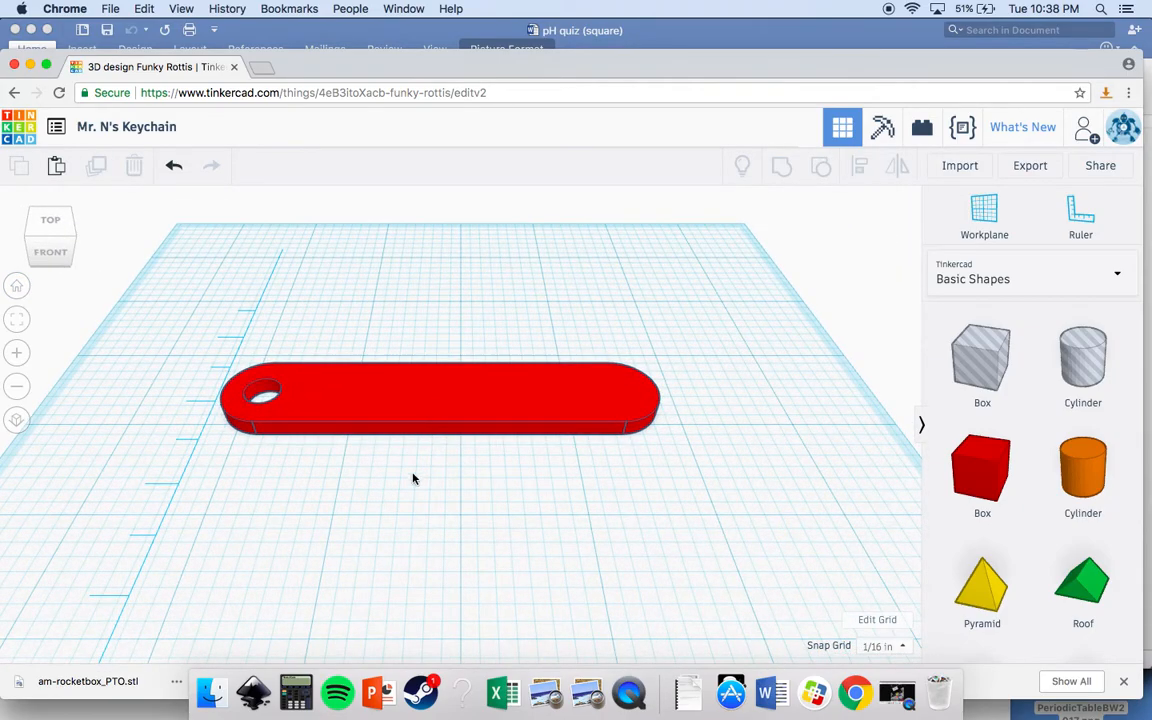
pyautogui.scroll(-6, 1056, 420)
pyautogui.scroll(1, 1056, 420)
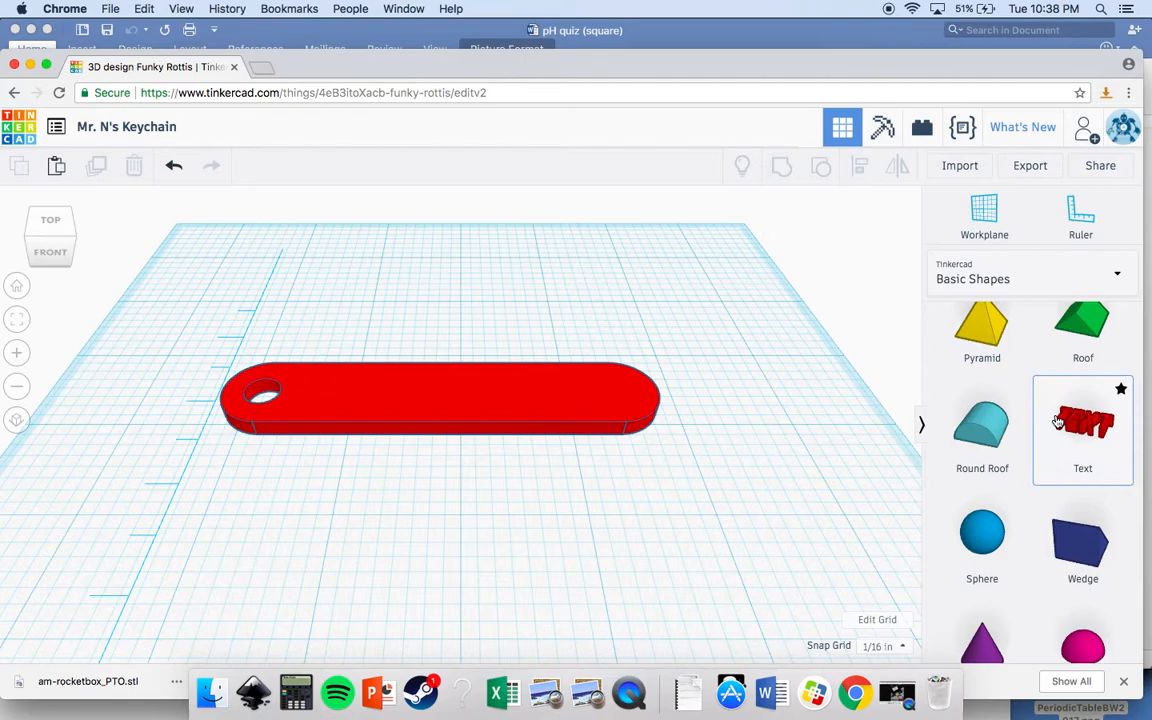
pyautogui.scroll(4, 1055, 396)
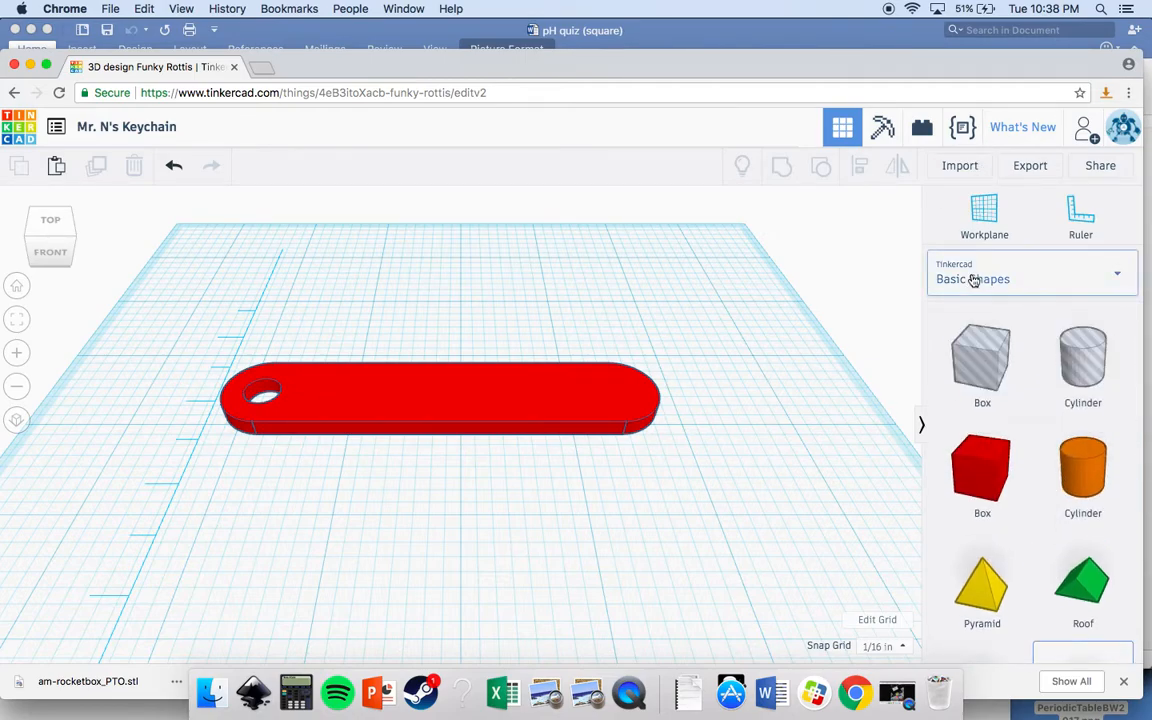
pyautogui.scroll(-4, 1016, 388)
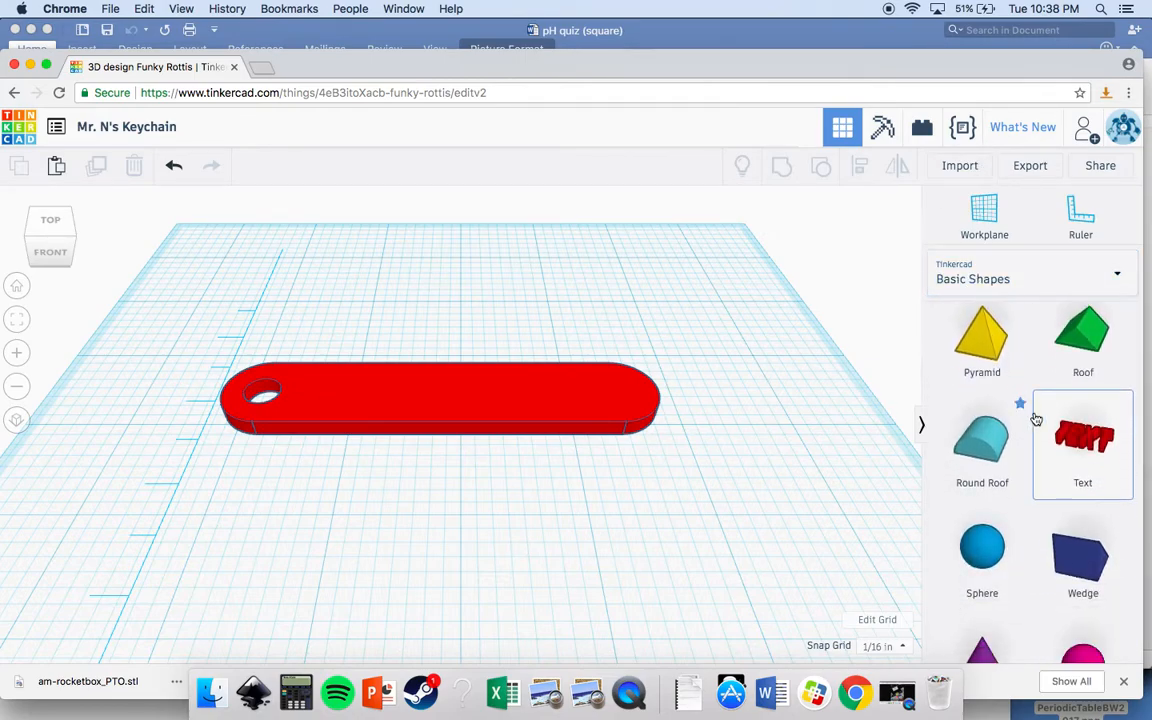
pyautogui.click(445, 570)
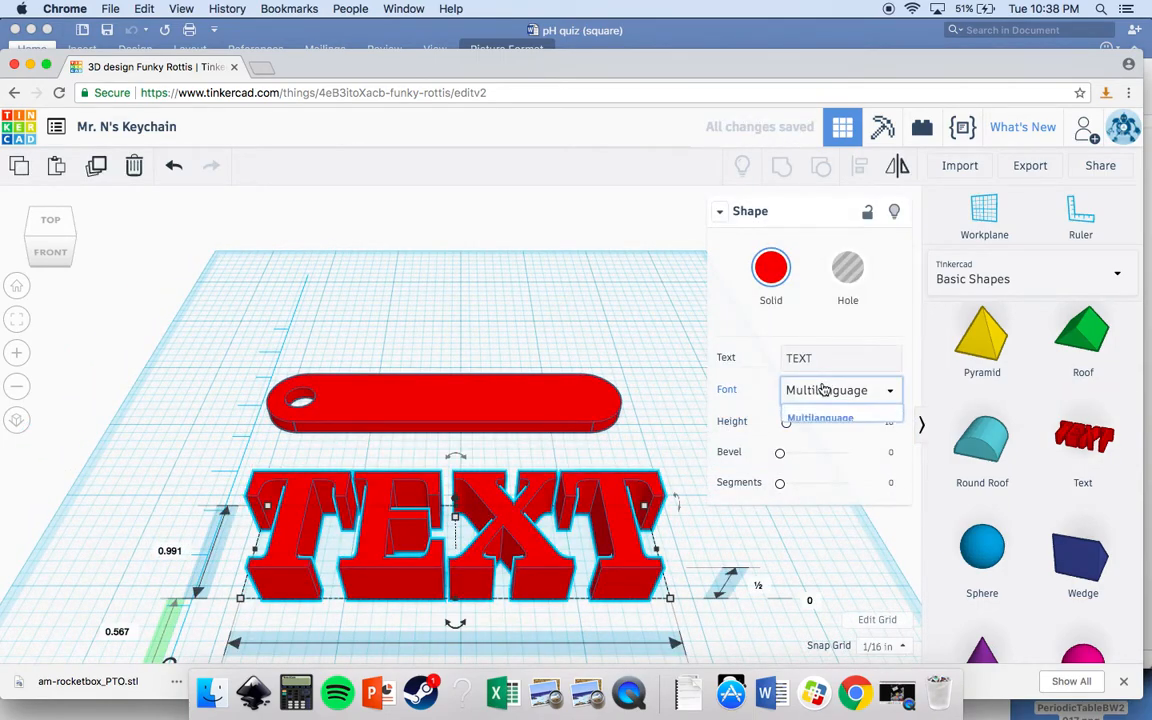
# - Try a first name as the text shape's wording in the Sans and Sans Mono fonts
pyautogui.click(824, 389)
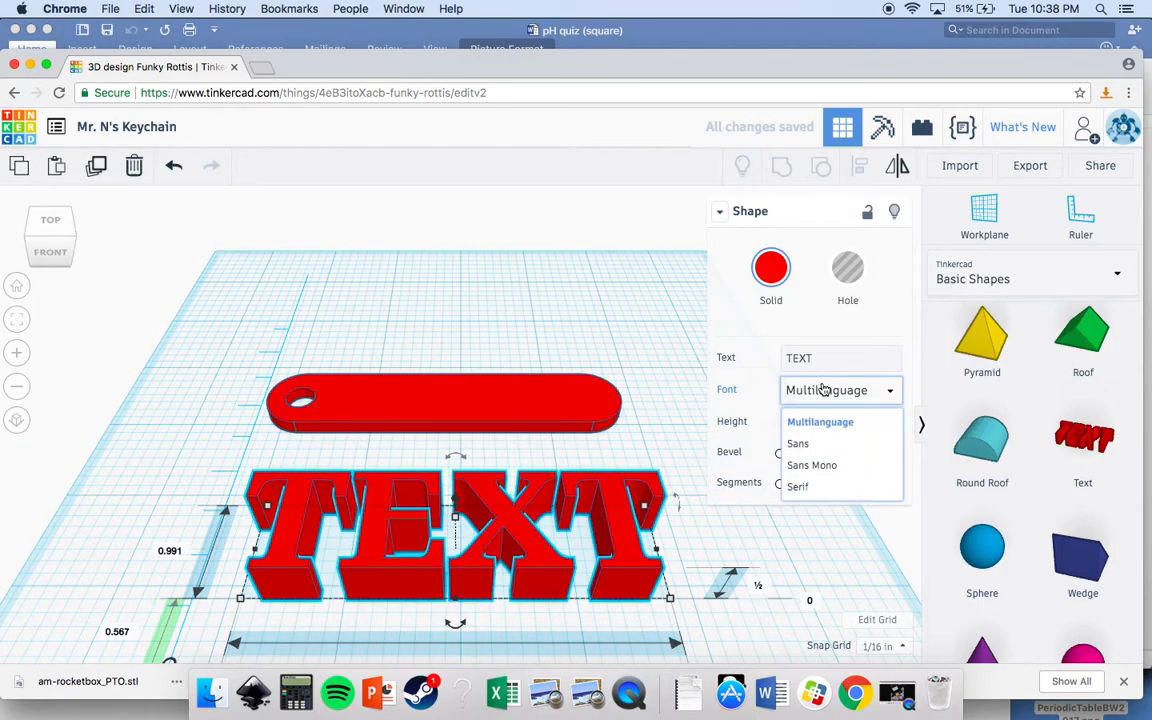
pyautogui.click(808, 443)
pyautogui.click(814, 357)
pyautogui.moveTo(814, 357); pyautogui.dragTo(770, 365)
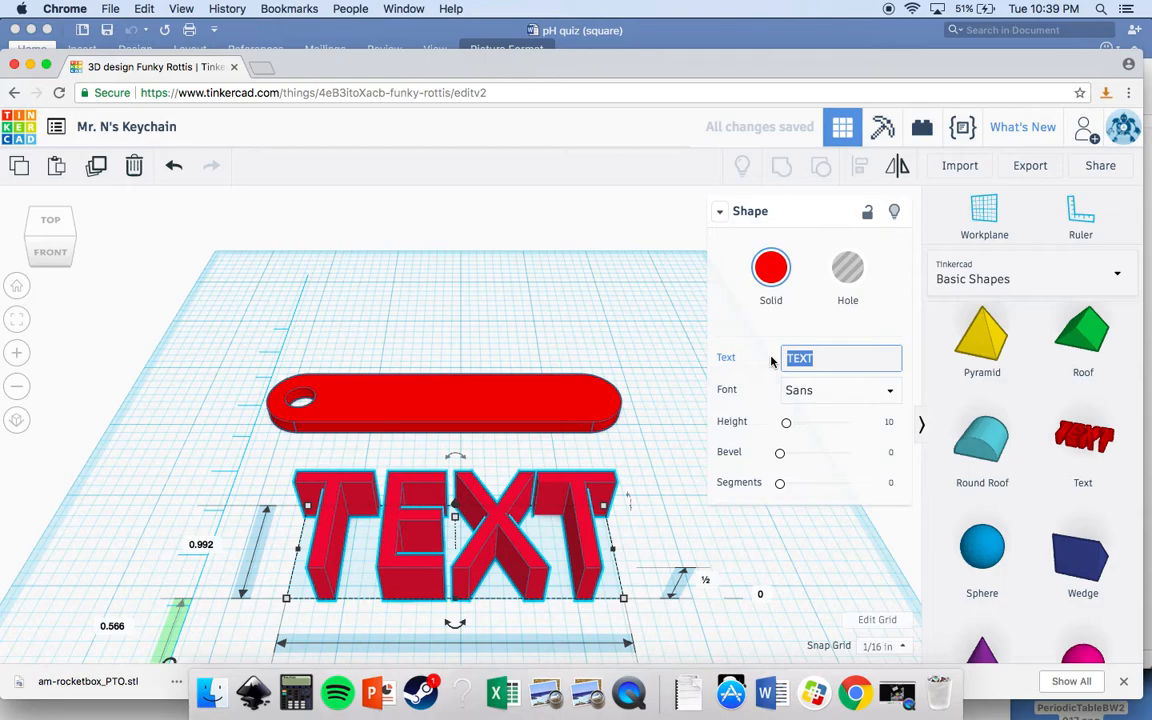
pyautogui.write('tim')
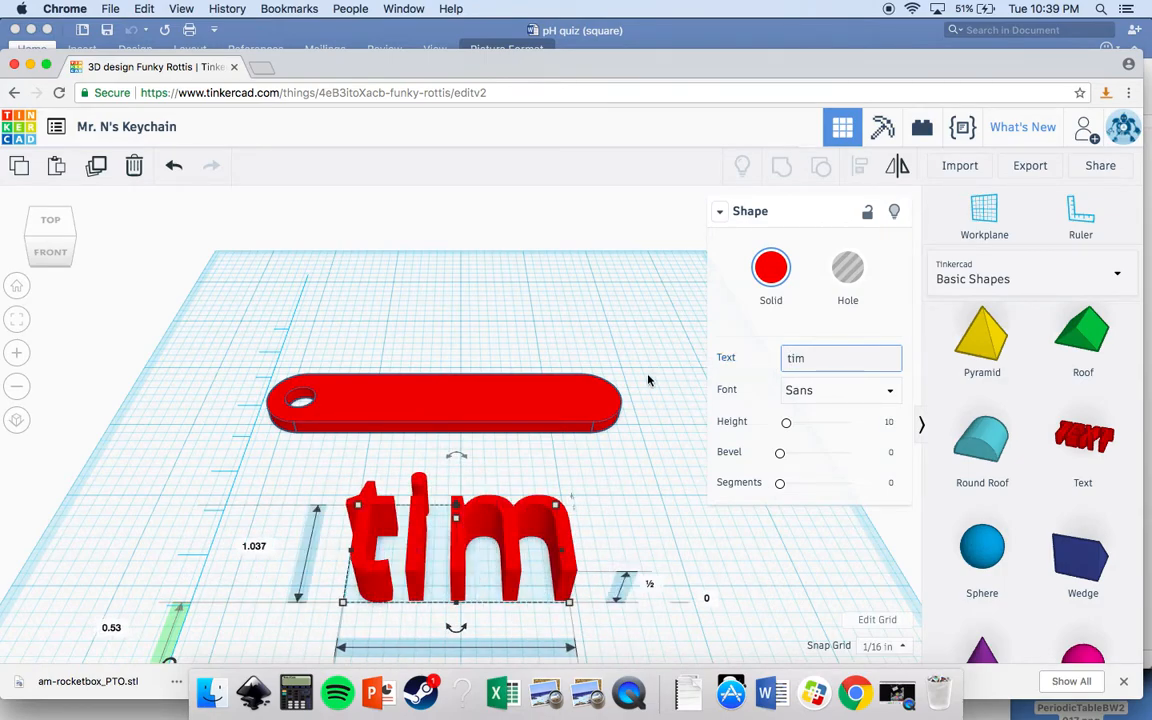
pyautogui.click(841, 390)
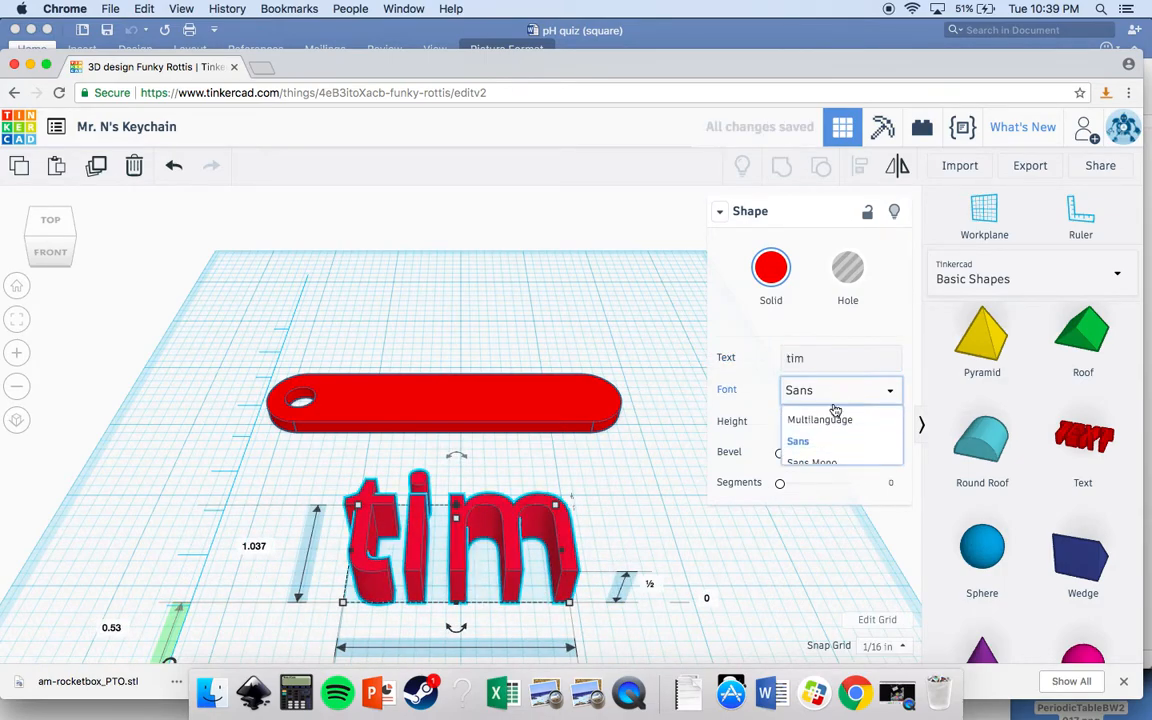
pyautogui.click(818, 467)
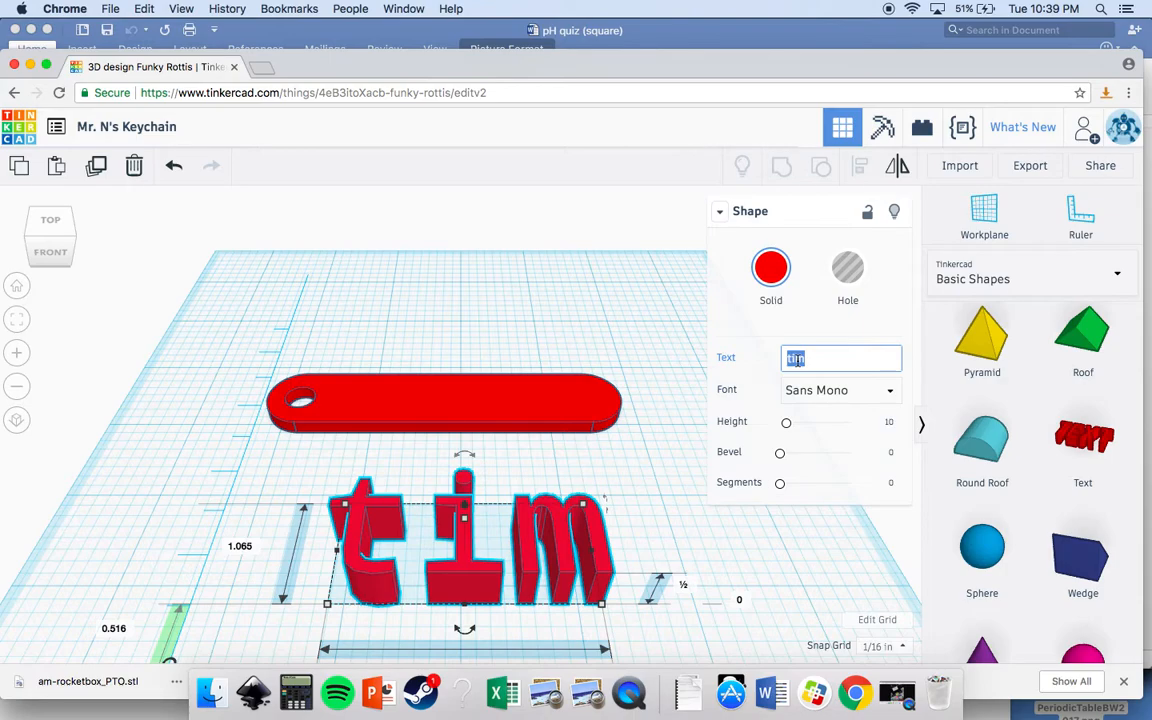
# - Set the text shape's wording to 5809 and its font to Multilanguage
pyautogui.write('5809')
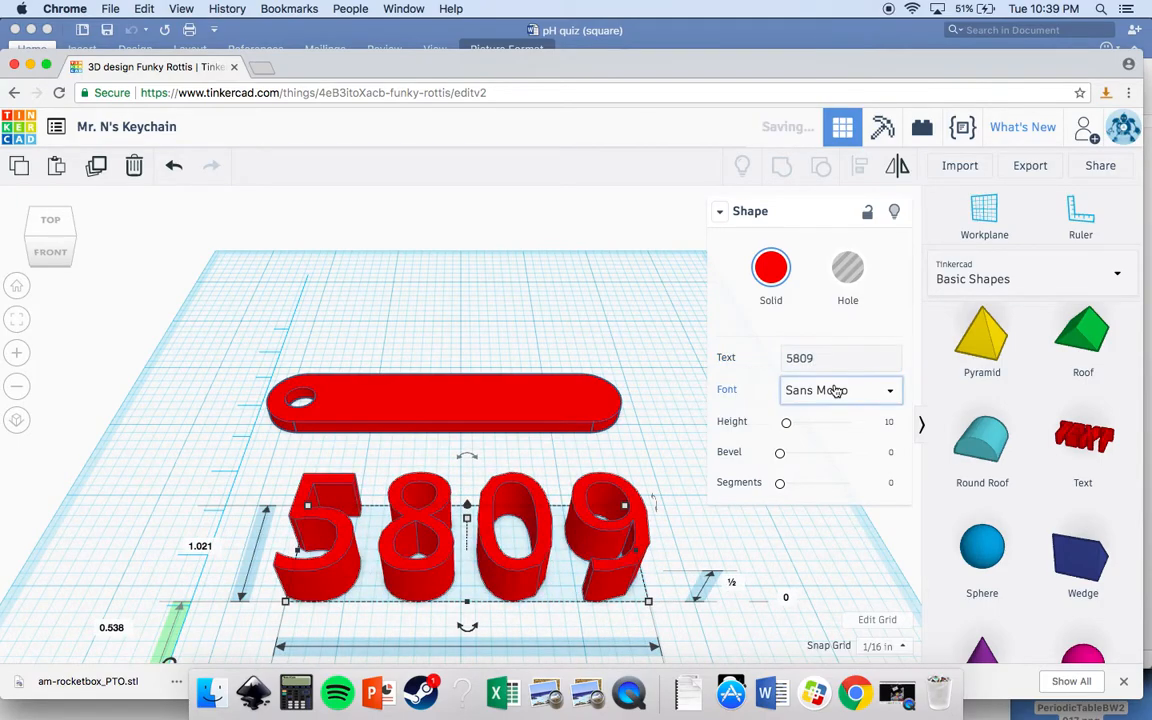
pyautogui.click(836, 390)
pyautogui.click(823, 418)
# - Move the 5809 text onto the keychain body and scale it proportionally to about 1.94 by 0.65 in
pyautogui.moveTo(535, 514); pyautogui.dragTo(515, 364)
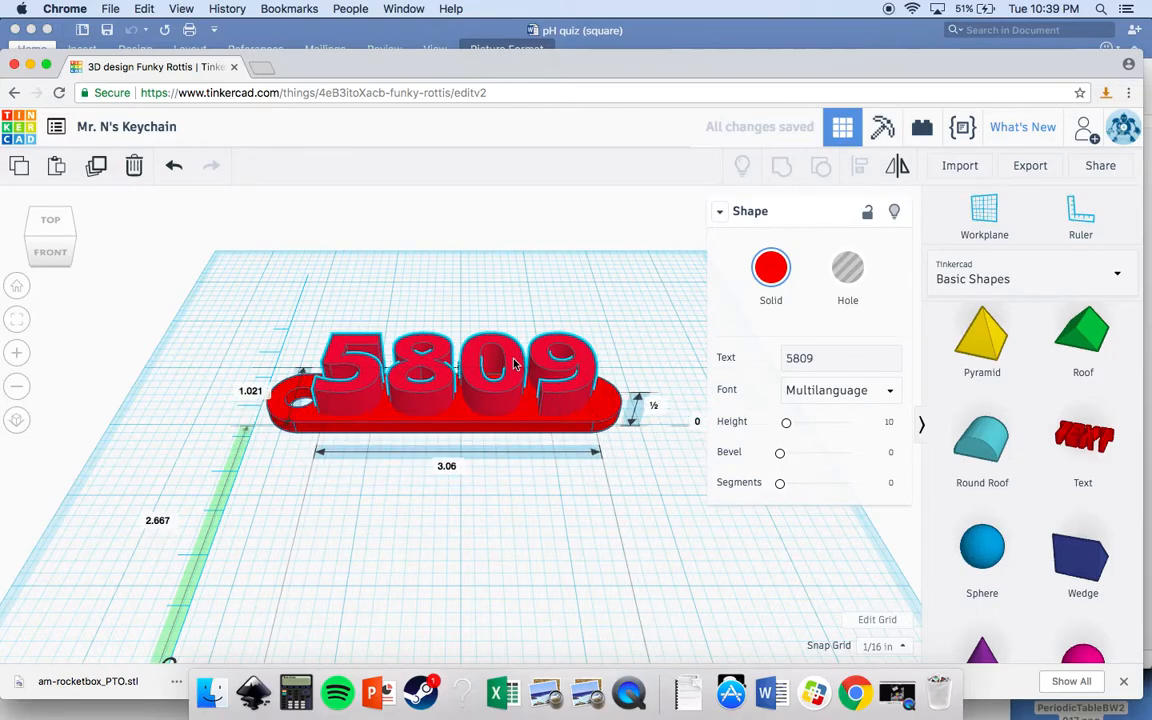
pyautogui.moveTo(599, 342); pyautogui.dragTo(486, 295, button='right')
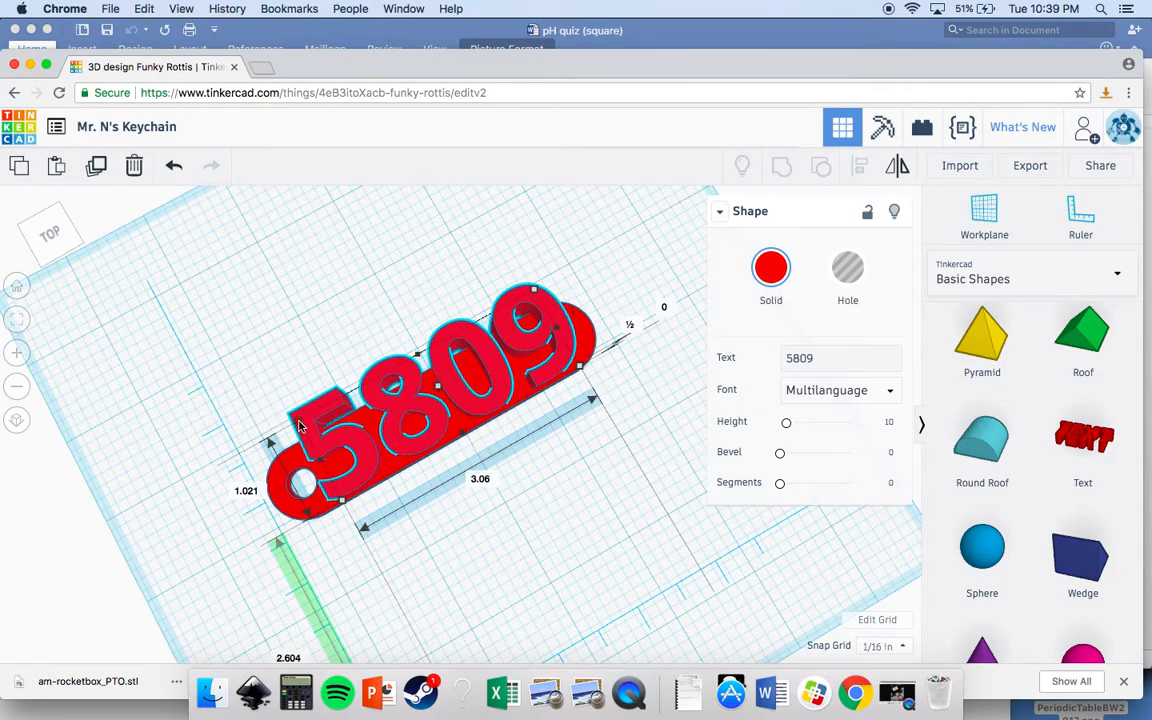
pyautogui.moveTo(307, 428); pyautogui.dragTo(478, 368)
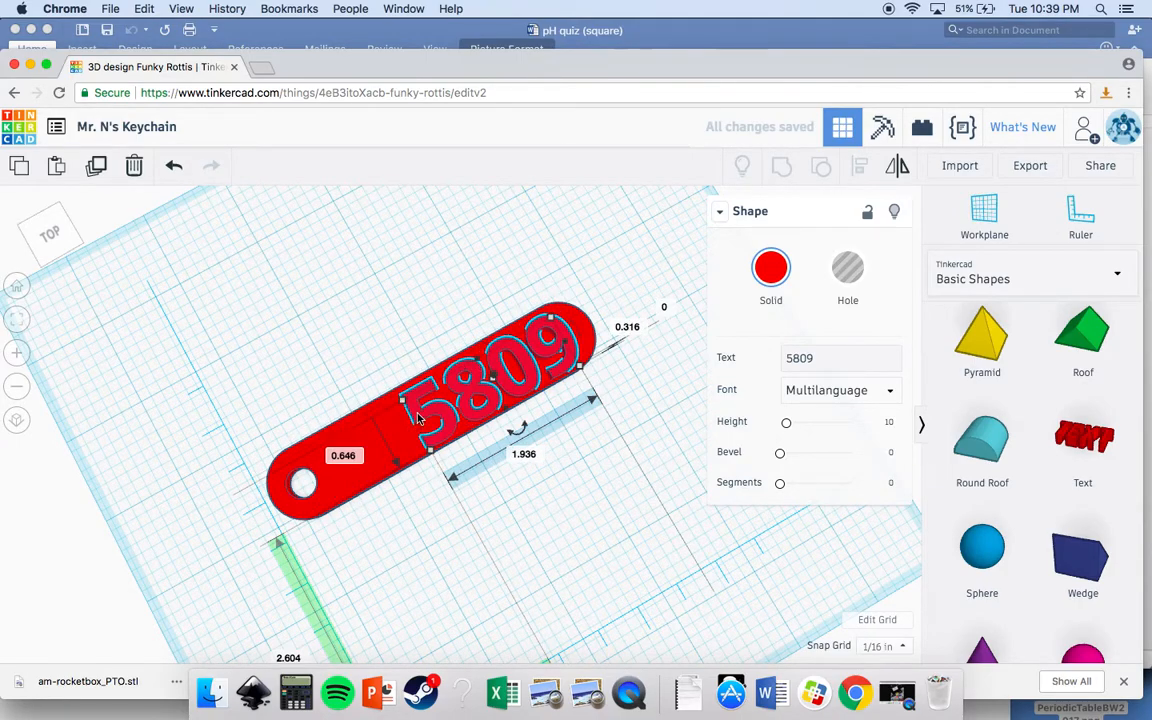
# - Try resizing the 5809 text freely from its corner, and undo that resize
pyautogui.moveTo(405, 406); pyautogui.dragTo(334, 362)
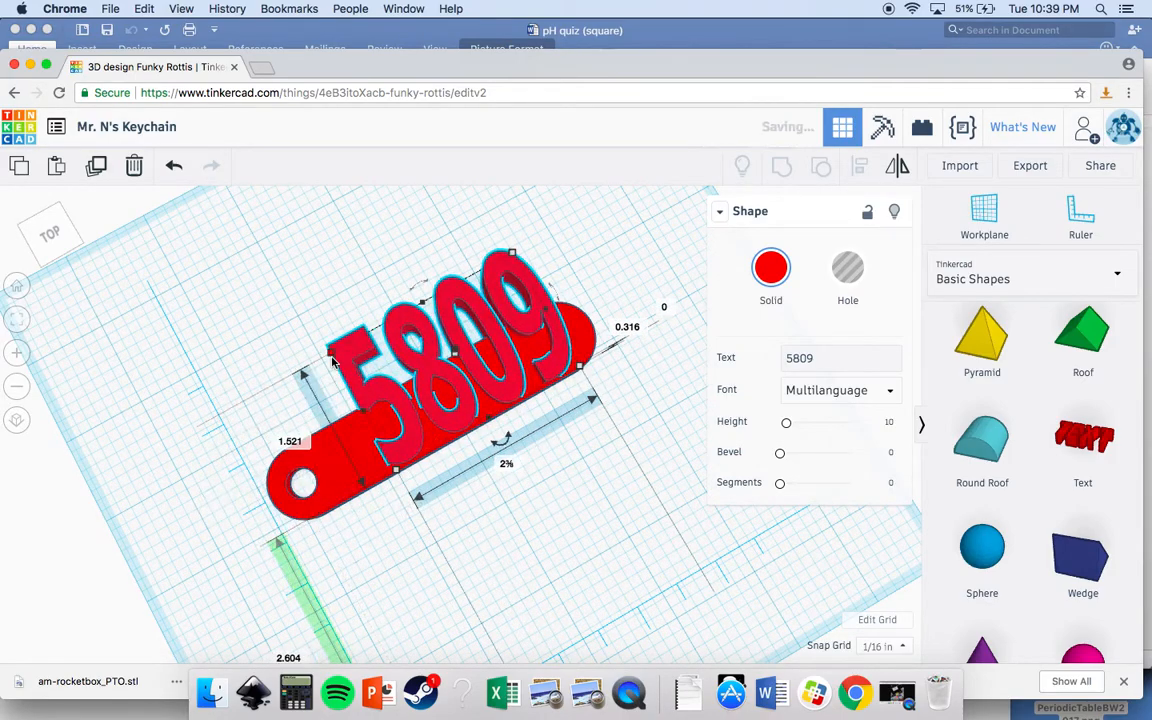
pyautogui.press('super+z')
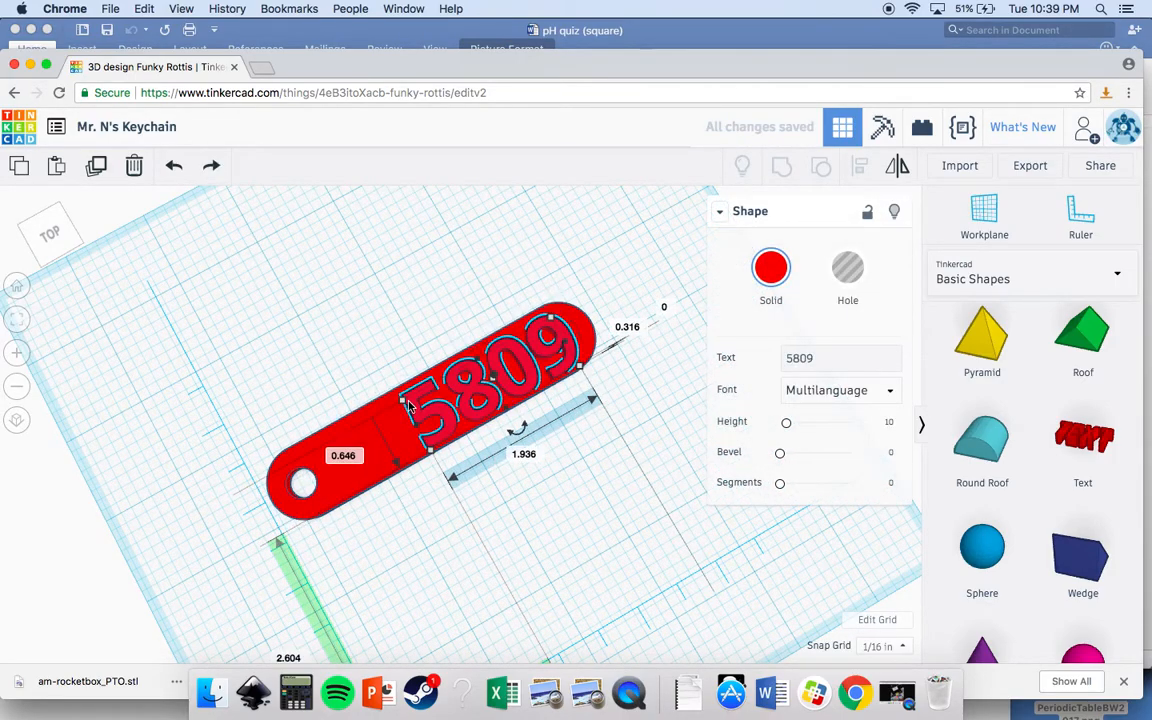
pyautogui.moveTo(403, 406)
pyautogui.keyDown('shift'); pyautogui.mouseDown()
pyautogui.moveTo(337, 414)
pyautogui.moveTo(408, 403)
pyautogui.mouseUp(); pyautogui.keyUp('shift')
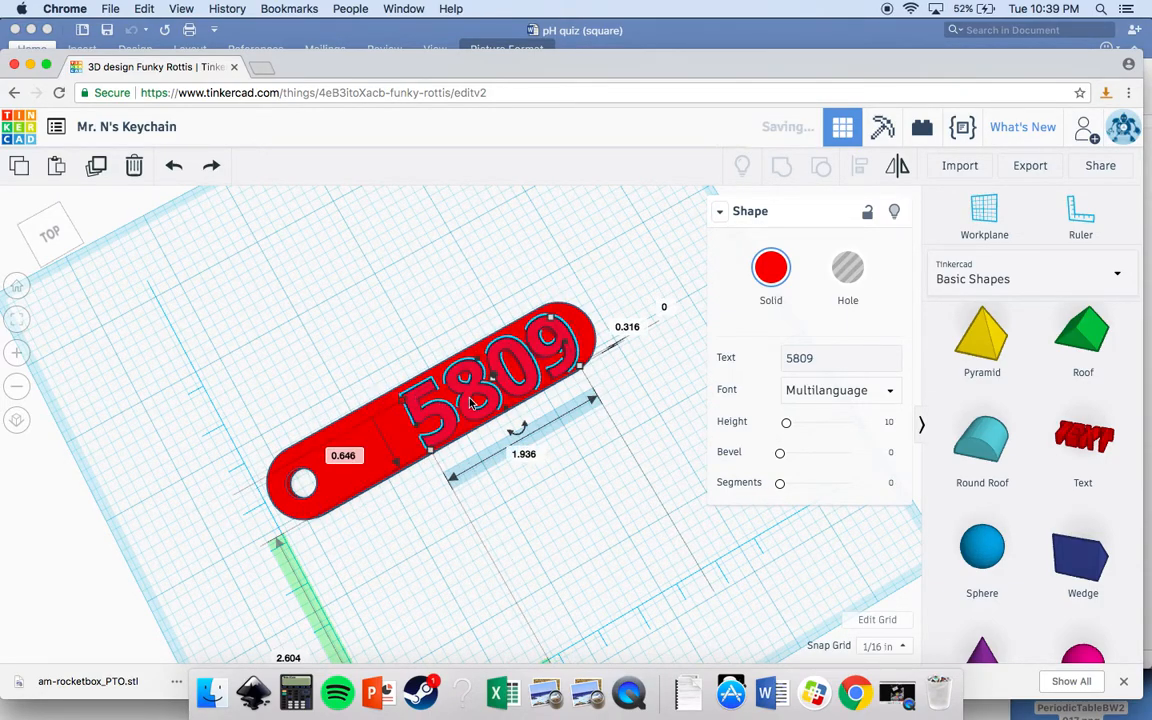
# - Align the 5809 text with the keychain body so it is centred both lengthwise and widthwise
pyautogui.keyDown('shift'); pyautogui.click(325, 480); pyautogui.keyUp('shift')
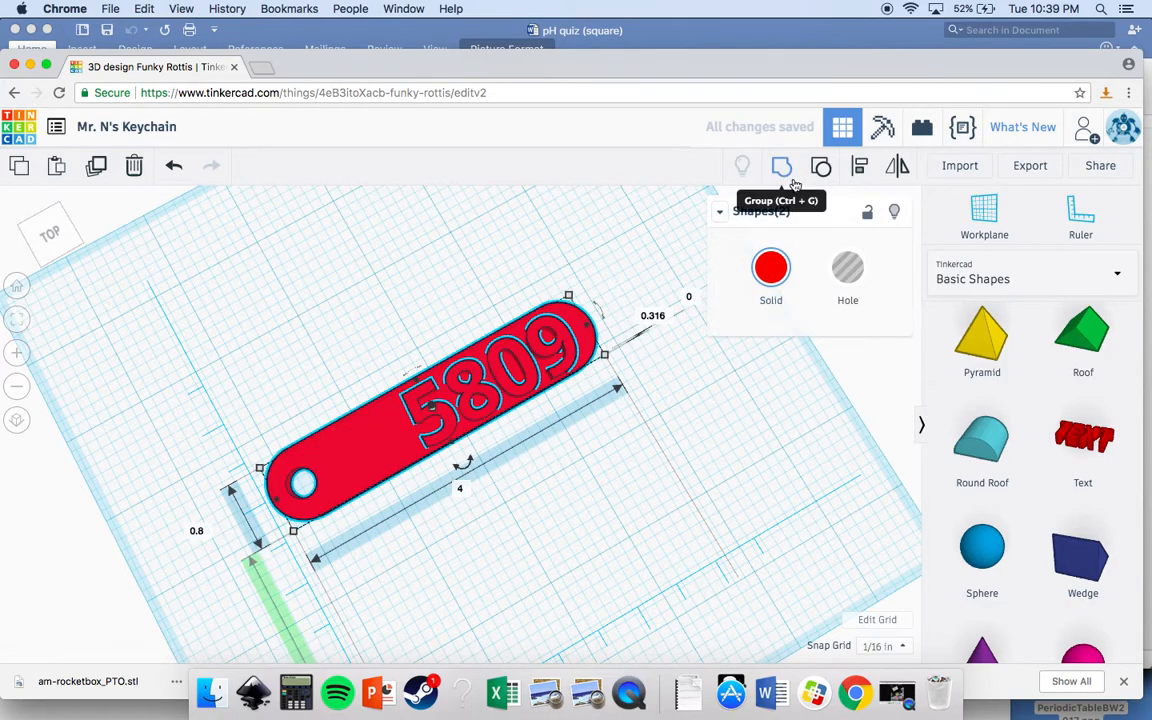
pyautogui.click(870, 173)
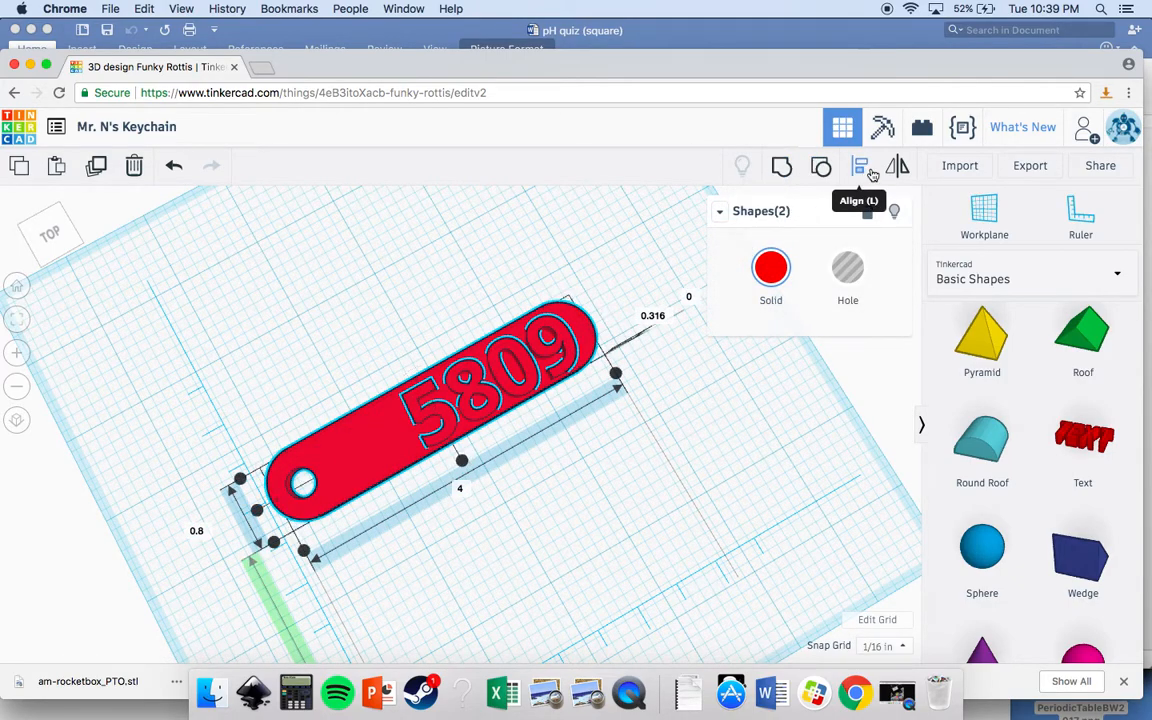
pyautogui.click(252, 520)
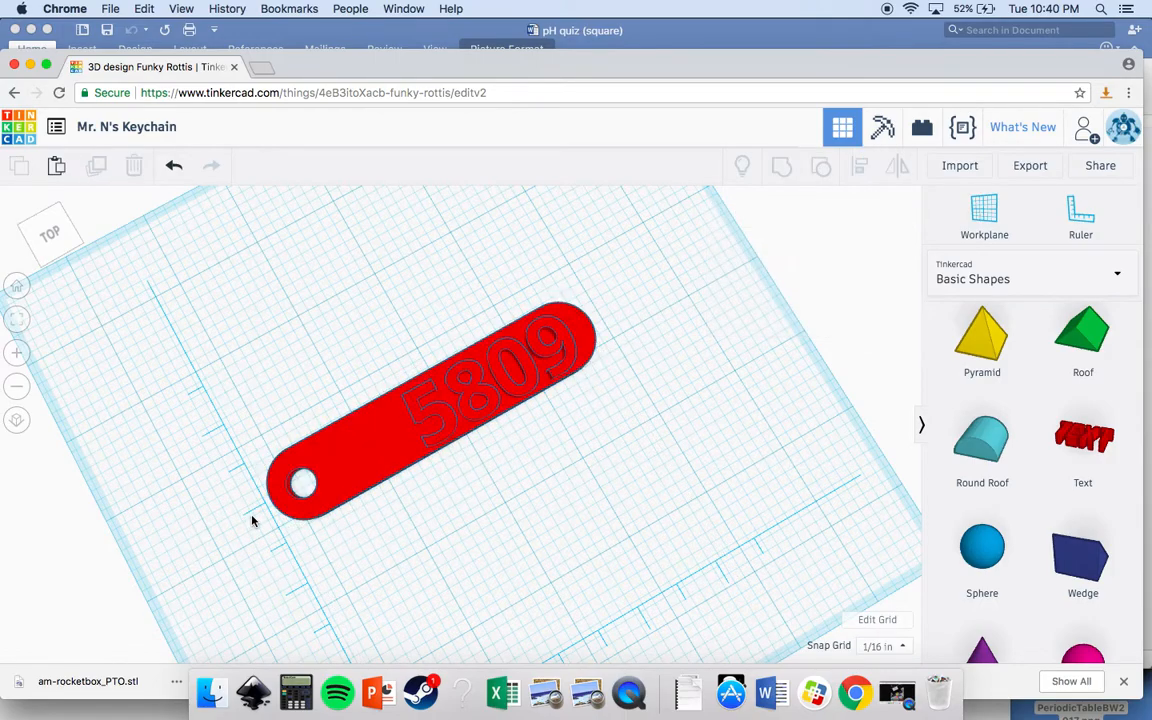
pyautogui.click(444, 404)
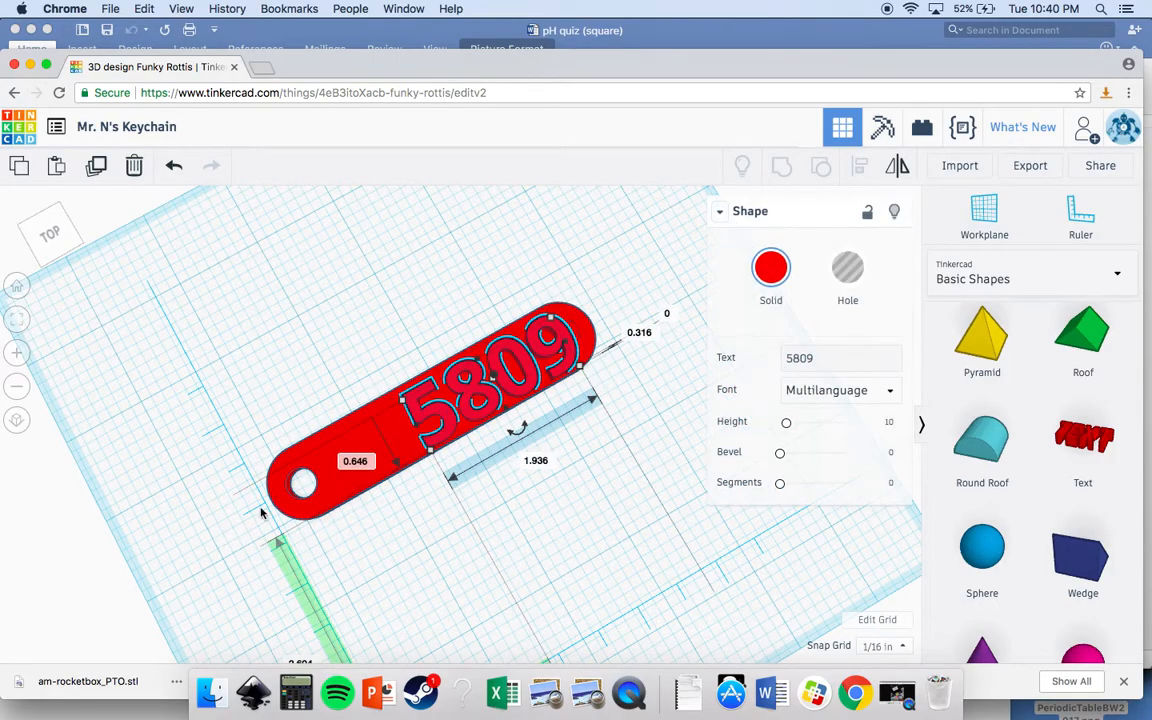
pyautogui.keyDown('shift'); pyautogui.click(340, 494); pyautogui.keyUp('shift')
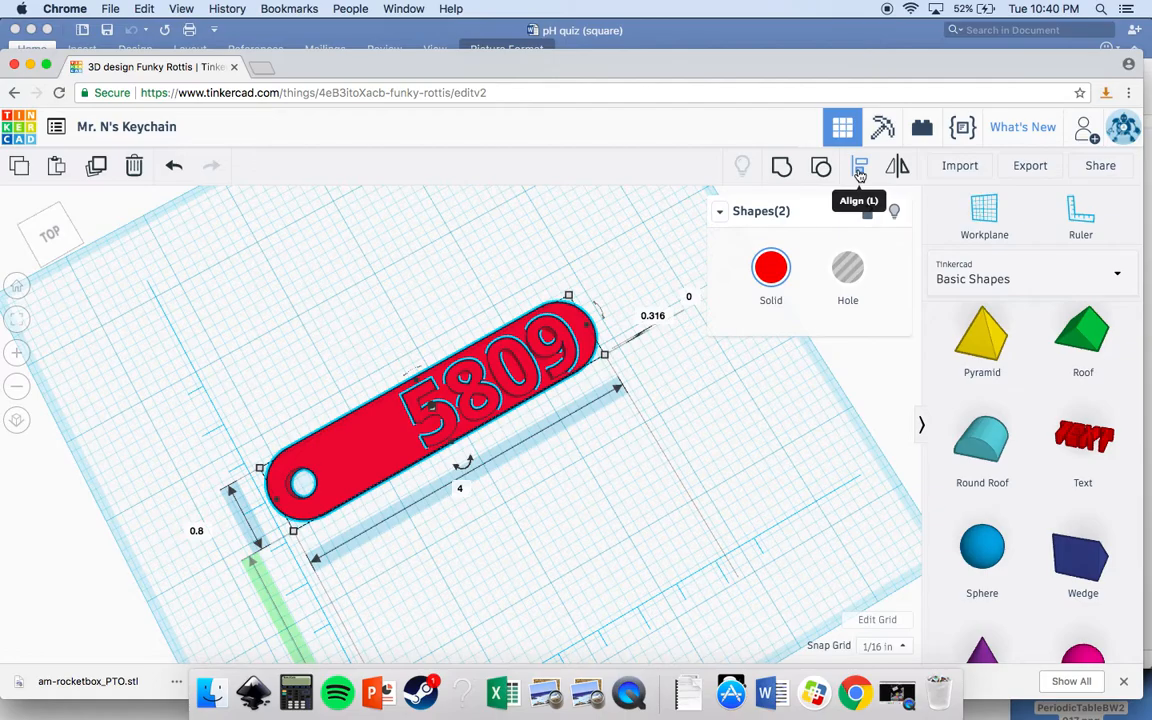
pyautogui.click(859, 170)
pyautogui.click(461, 460)
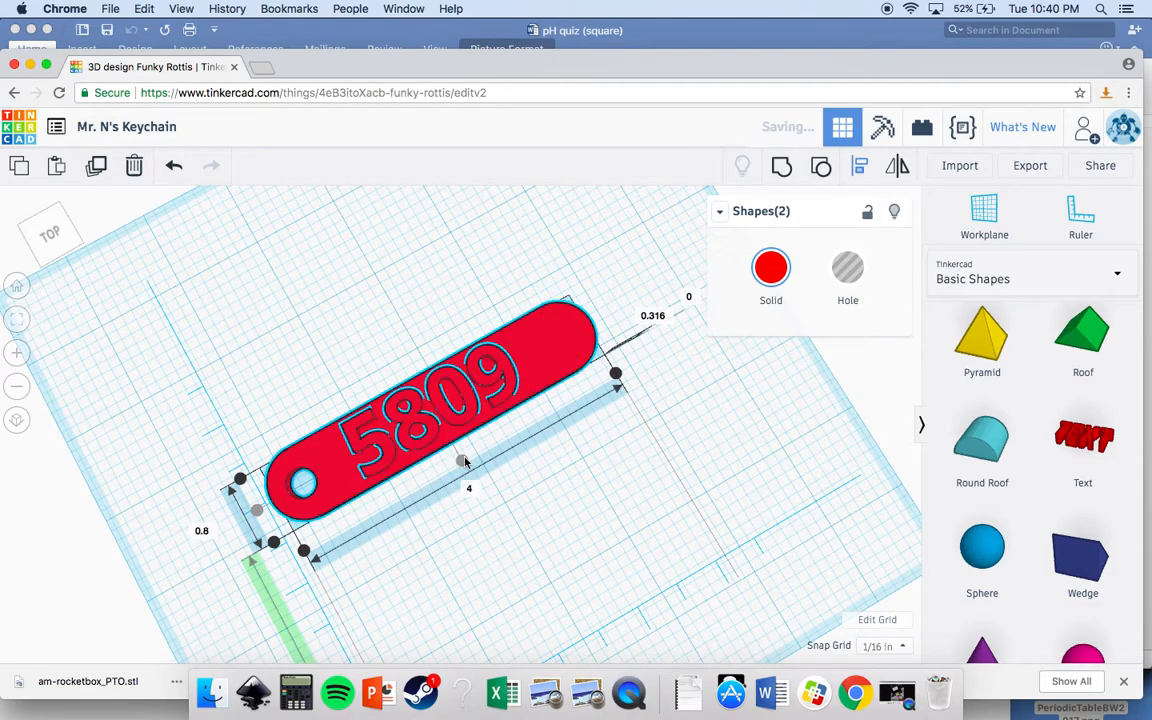
pyautogui.click(528, 522)
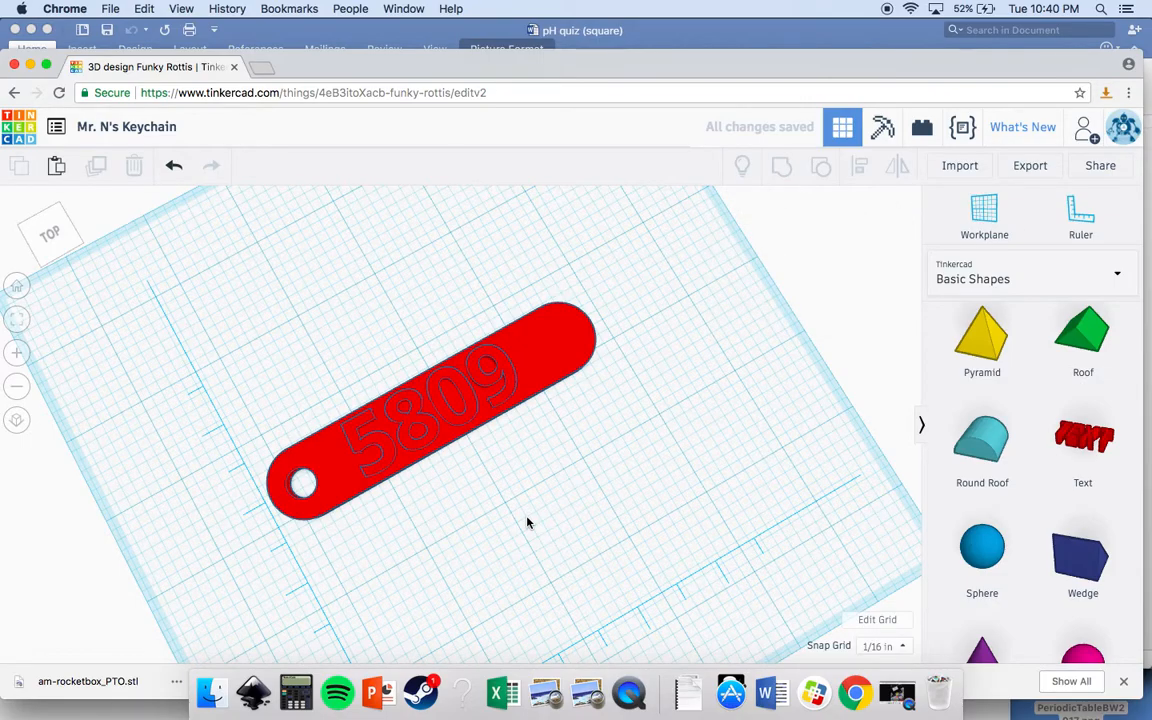
# - Reduce the 5809 text's height to 1/4 in so it stands less proud of the keychain's surface
pyautogui.moveTo(533, 519); pyautogui.dragTo(506, 404, button='right')
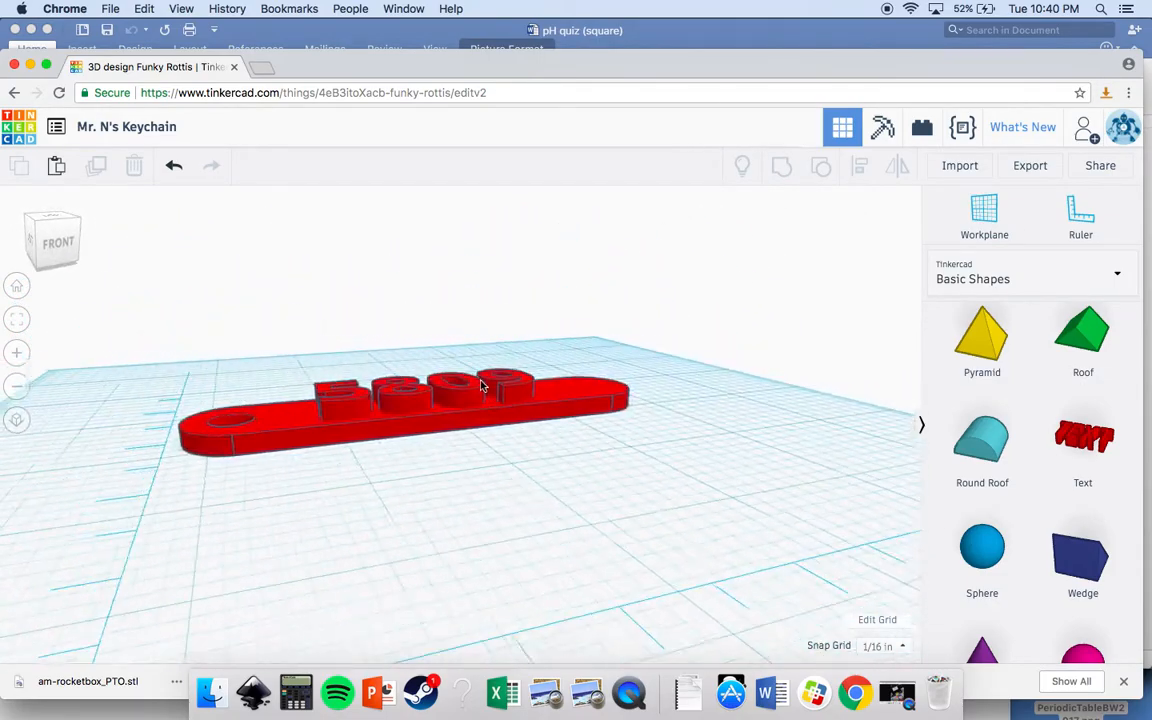
pyautogui.click(481, 386)
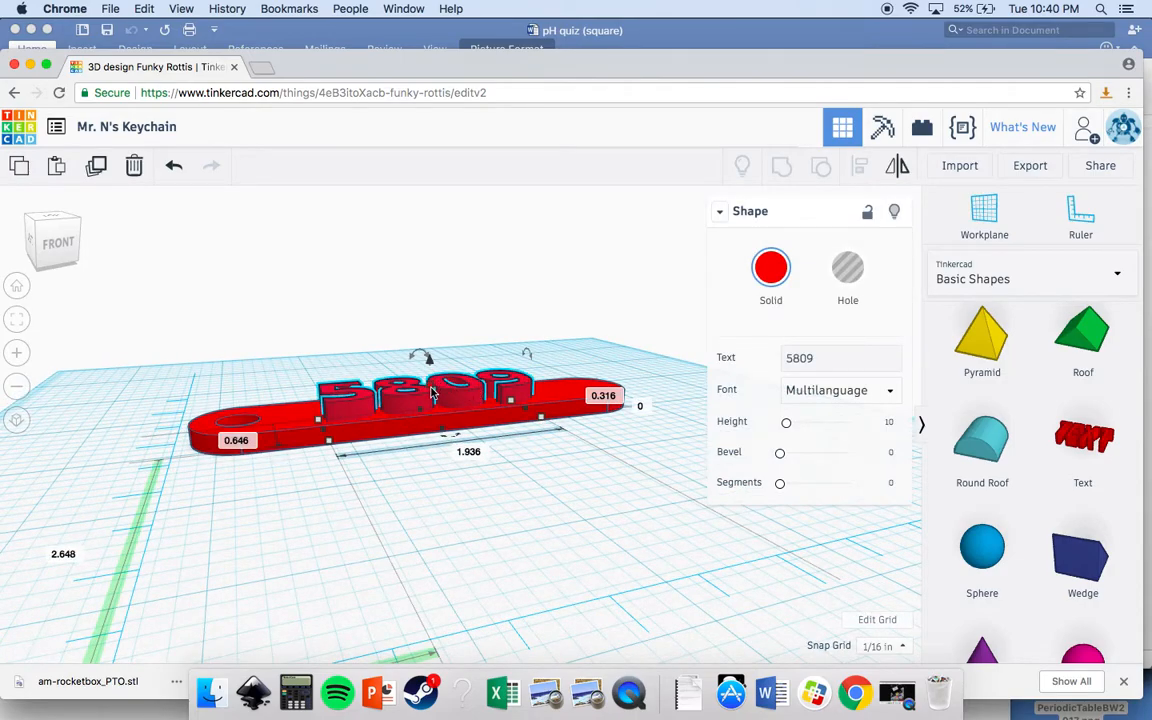
pyautogui.hotkey('ctrl', 'Down')
pyautogui.hotkey('ctrl', 'Down')
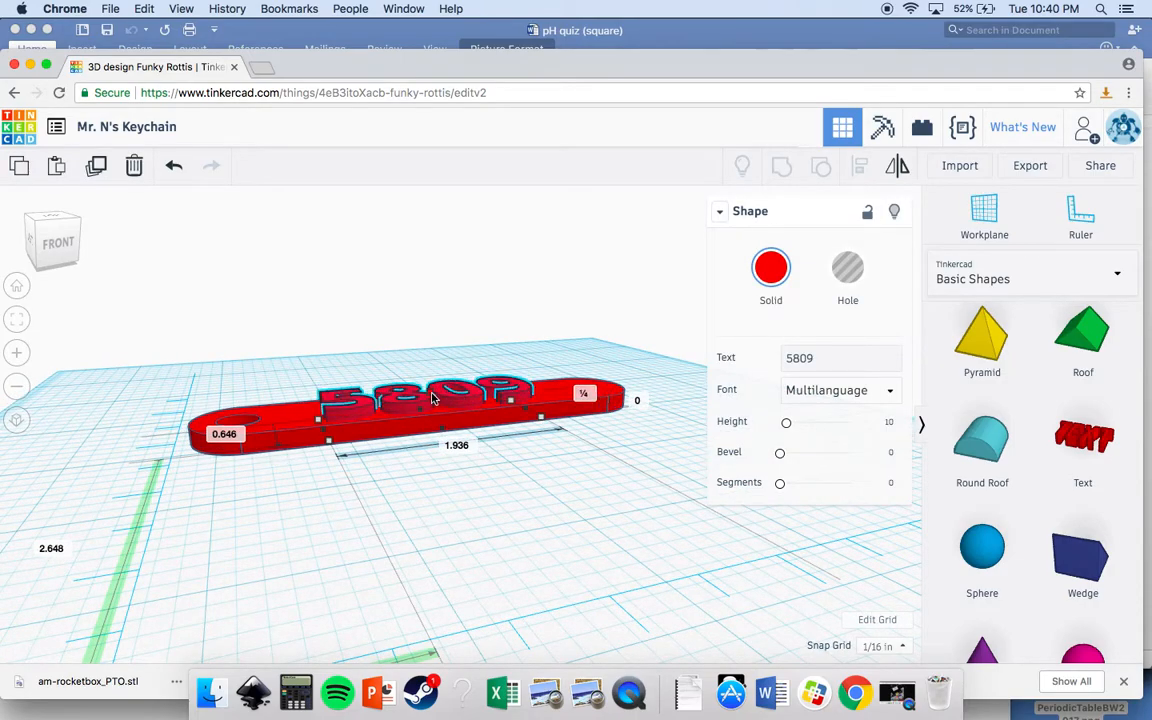
pyautogui.click(430, 493)
# - Select all shapes and group the 5809 text with the keychain body
pyautogui.scroll(5, 436, 444)
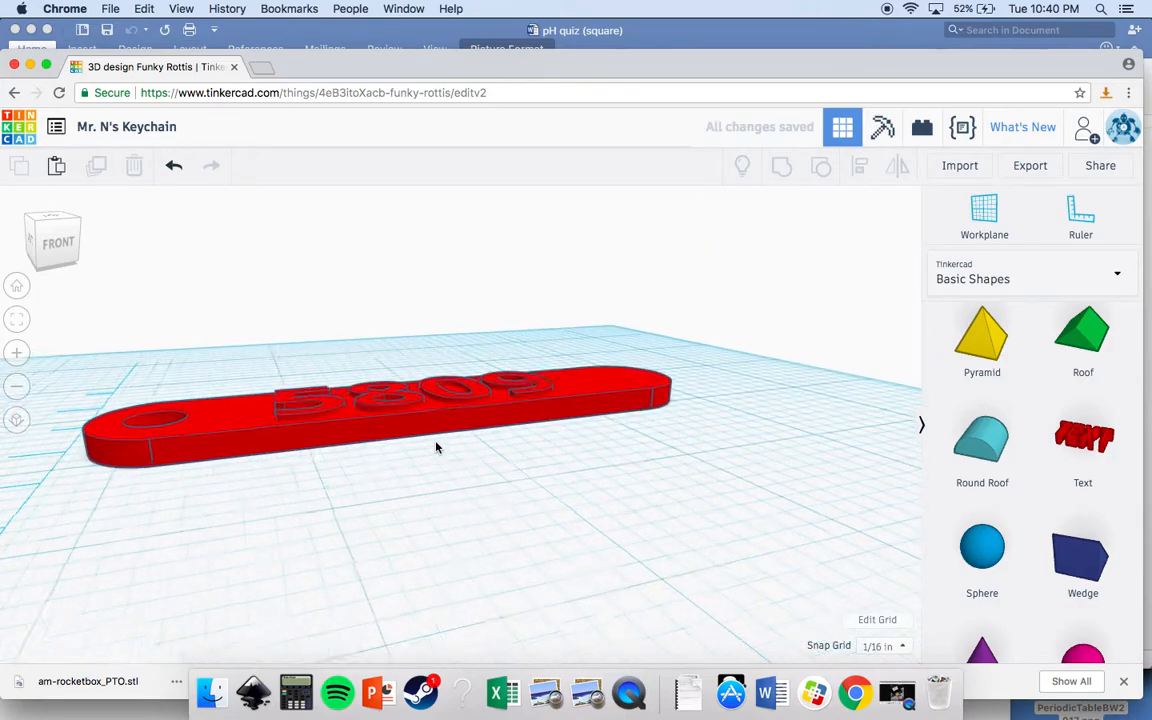
pyautogui.moveTo(436, 444); pyautogui.dragTo(566, 543, button='right')
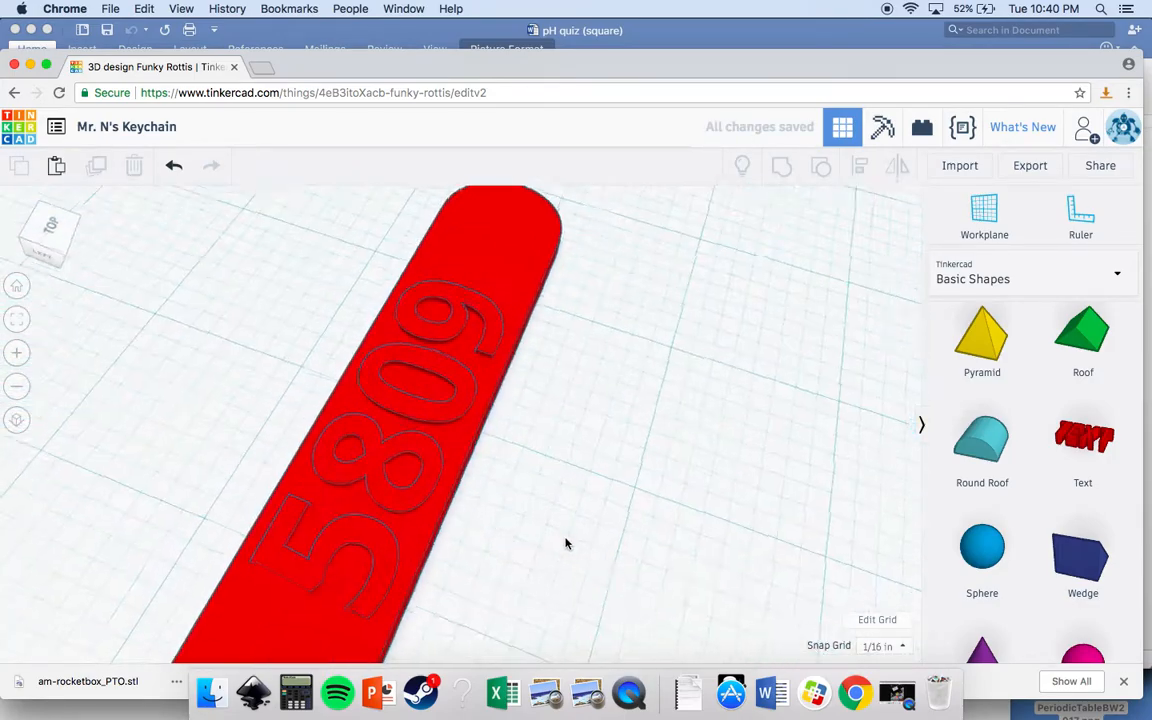
pyautogui.press('super+a')
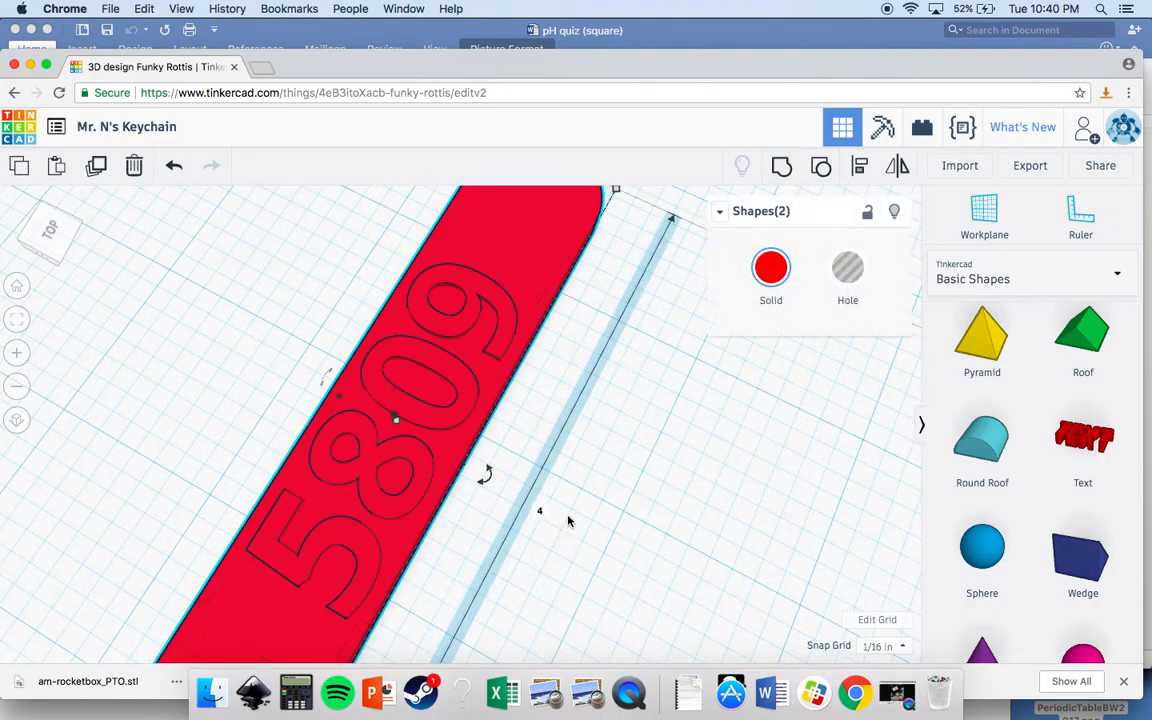
pyautogui.click(782, 168)
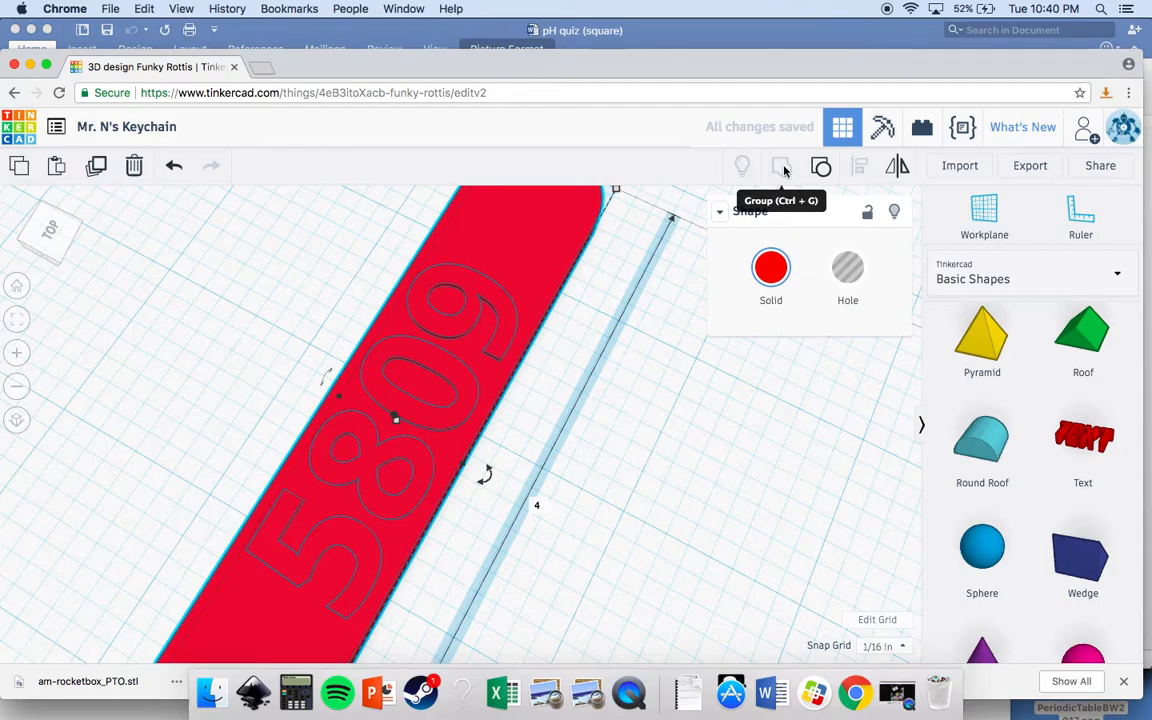
pyautogui.click(661, 328)
# - Export the grouped keychain as an STL file
pyautogui.moveTo(514, 450); pyautogui.dragTo(270, 402, button='right')
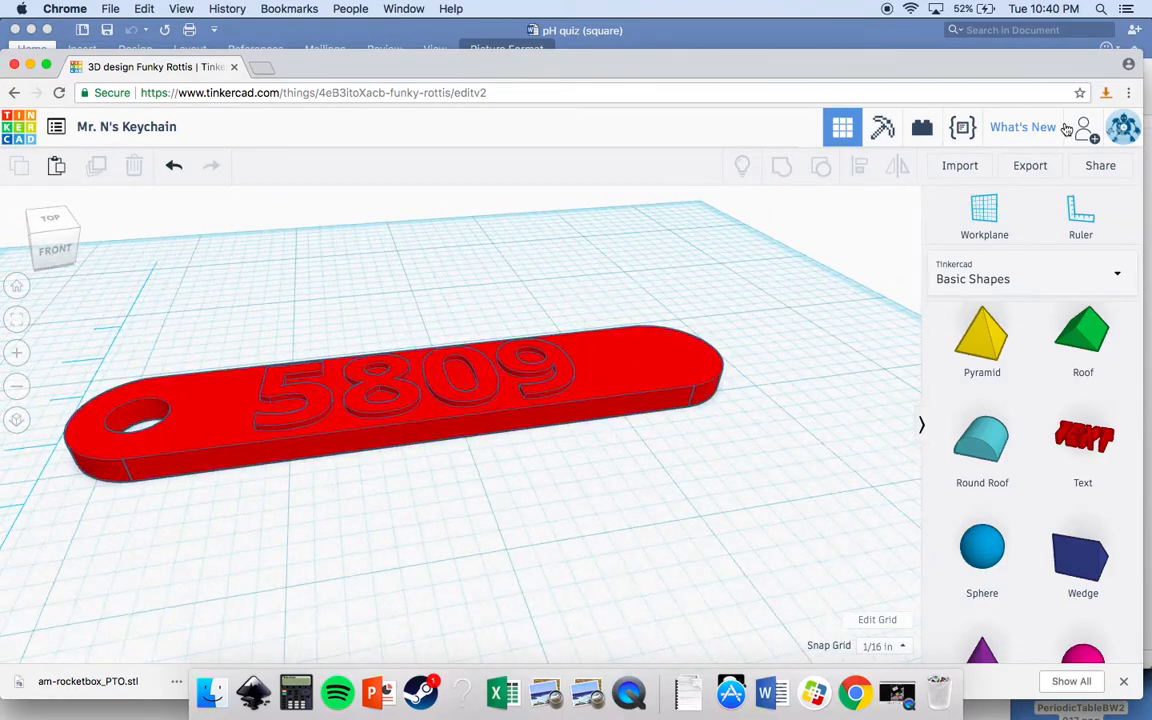
pyautogui.click(1030, 168)
pyautogui.click(651, 421)
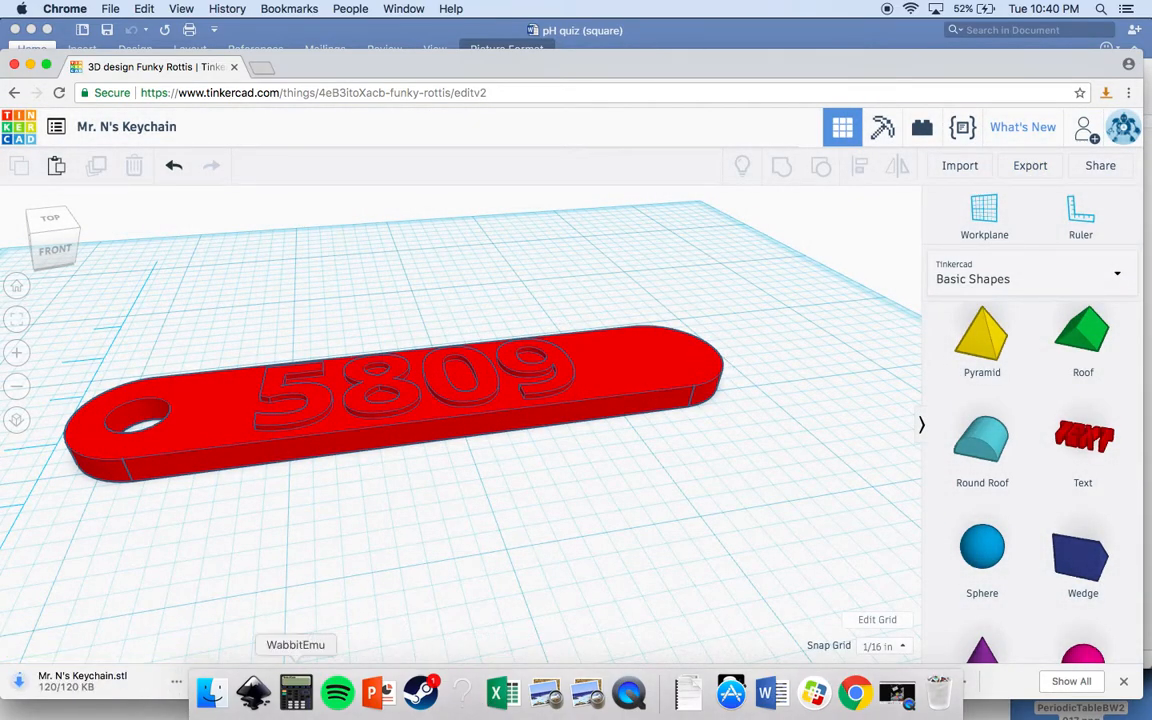
# - Launch Cura and load the downloaded keychain STL onto its build plate
pyautogui.click(1099, 9)
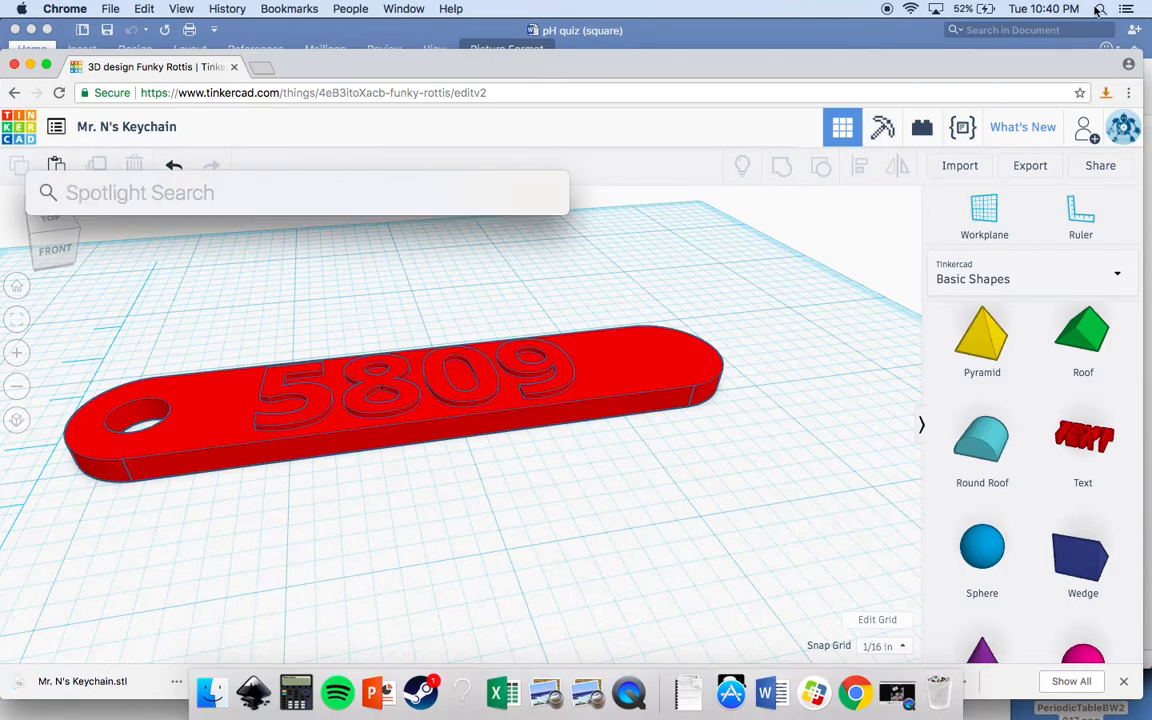
pyautogui.write('cura')
pyautogui.press('Return')
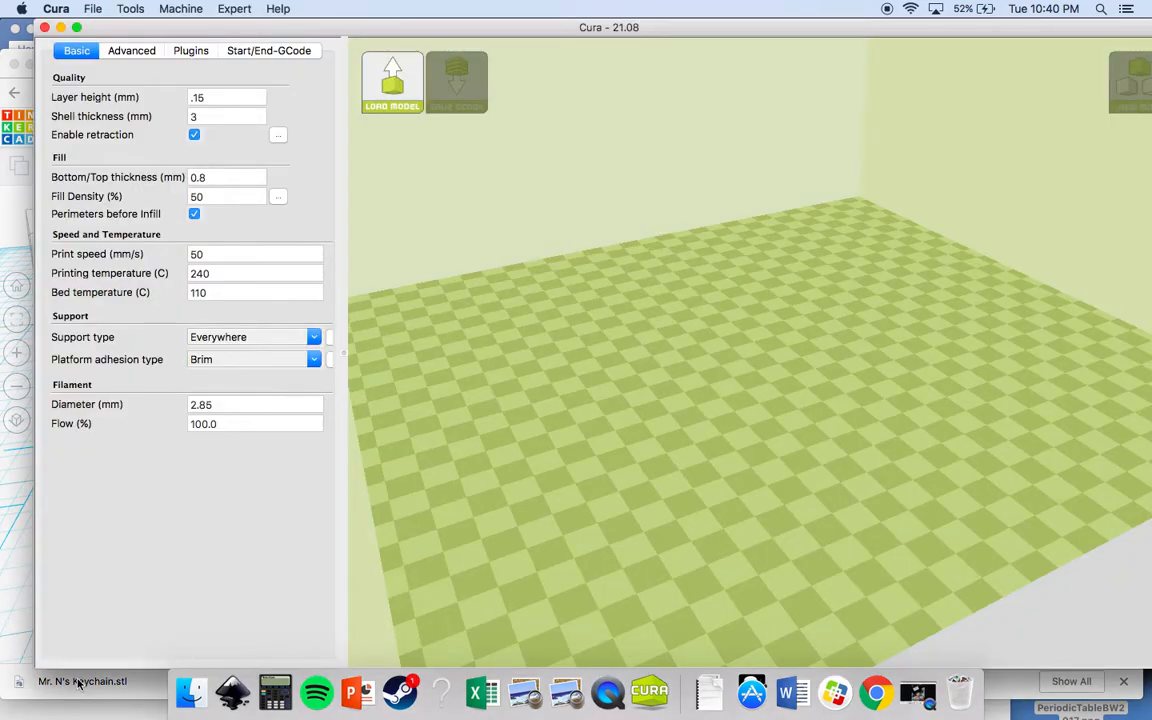
pyautogui.moveTo(78, 683); pyautogui.dragTo(649, 707)
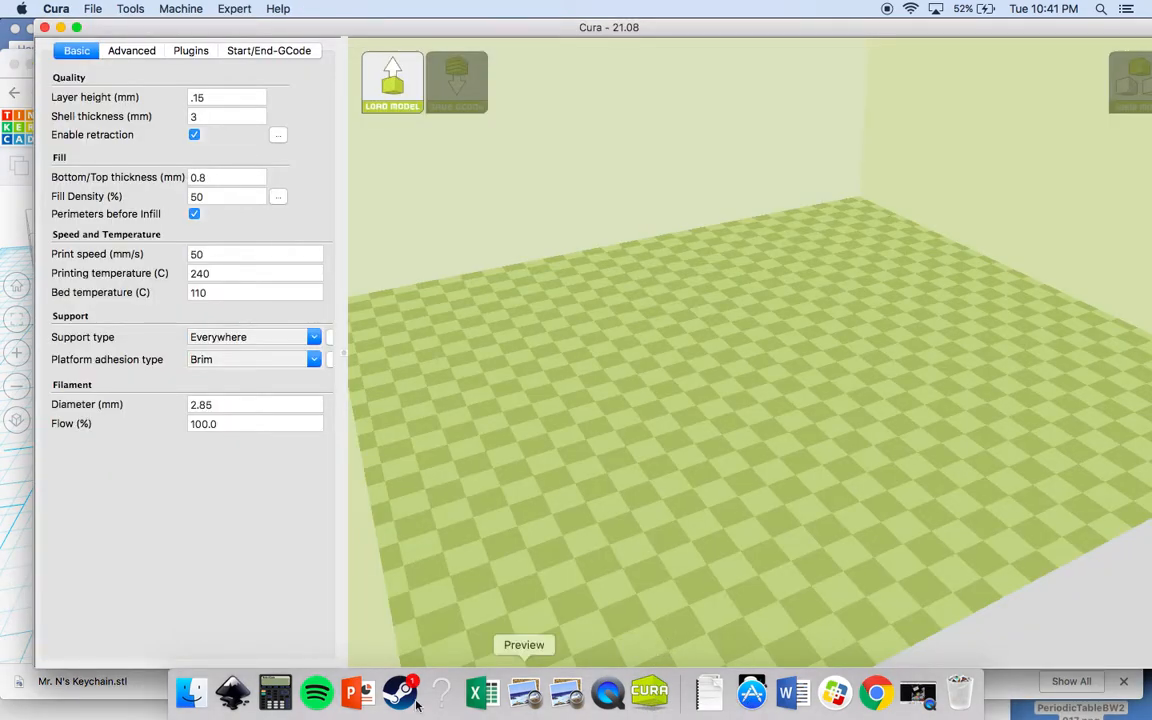
pyautogui.moveTo(50, 690); pyautogui.dragTo(853, 46)
pyautogui.scroll(8, 766, 291)
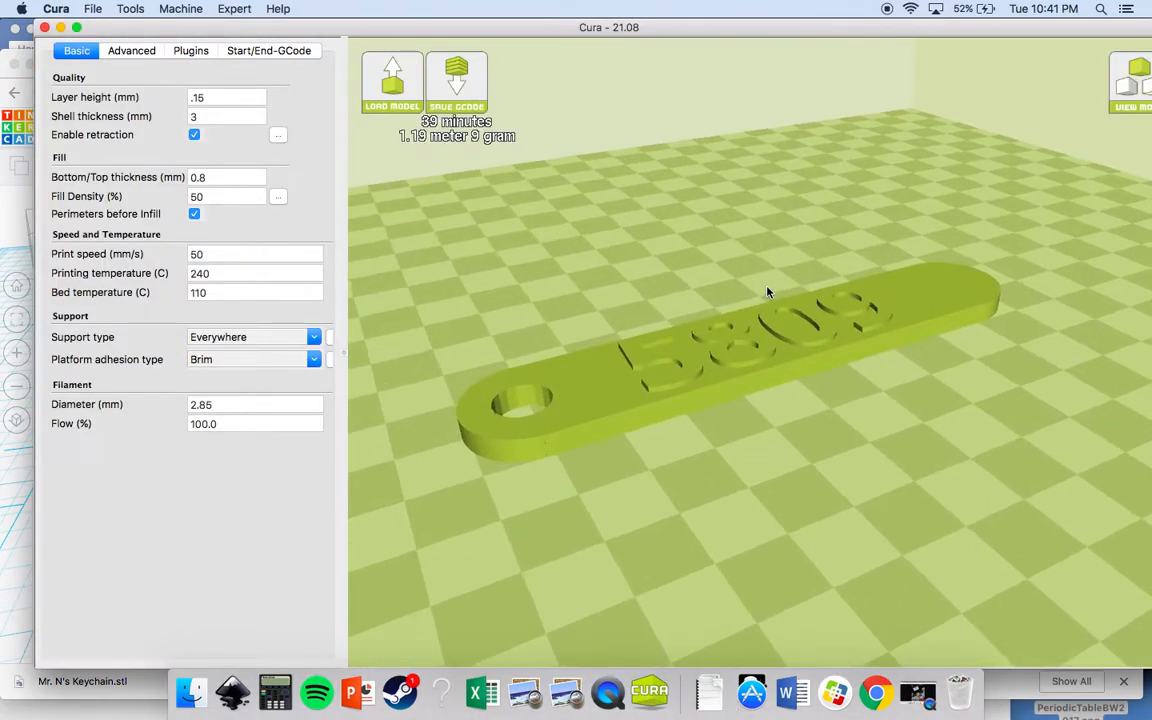
# - Inspect the keychain model from above and in Cura's Layers view to check its sliced toolpaths
pyautogui.moveTo(735, 332)
pyautogui.mouseDown(button='right')
pyautogui.moveTo(767, 312)
pyautogui.moveTo(728, 351)
pyautogui.mouseUp(button='right')
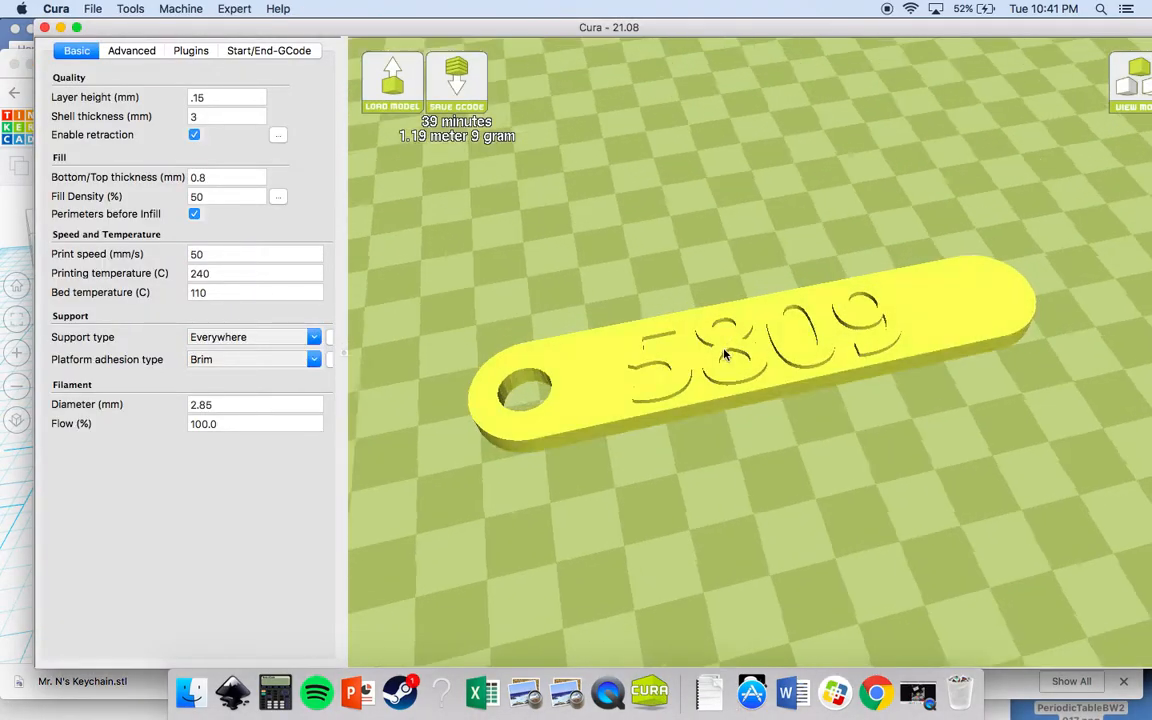
pyautogui.click(1128, 95)
pyautogui.click(1140, 333)
pyautogui.moveTo(881, 254); pyautogui.dragTo(1107, 278, button='right')
pyautogui.moveTo(1132, 318)
pyautogui.mouseDown()
pyautogui.moveTo(1134, 530)
pyautogui.moveTo(1133, 318)
pyautogui.mouseUp()
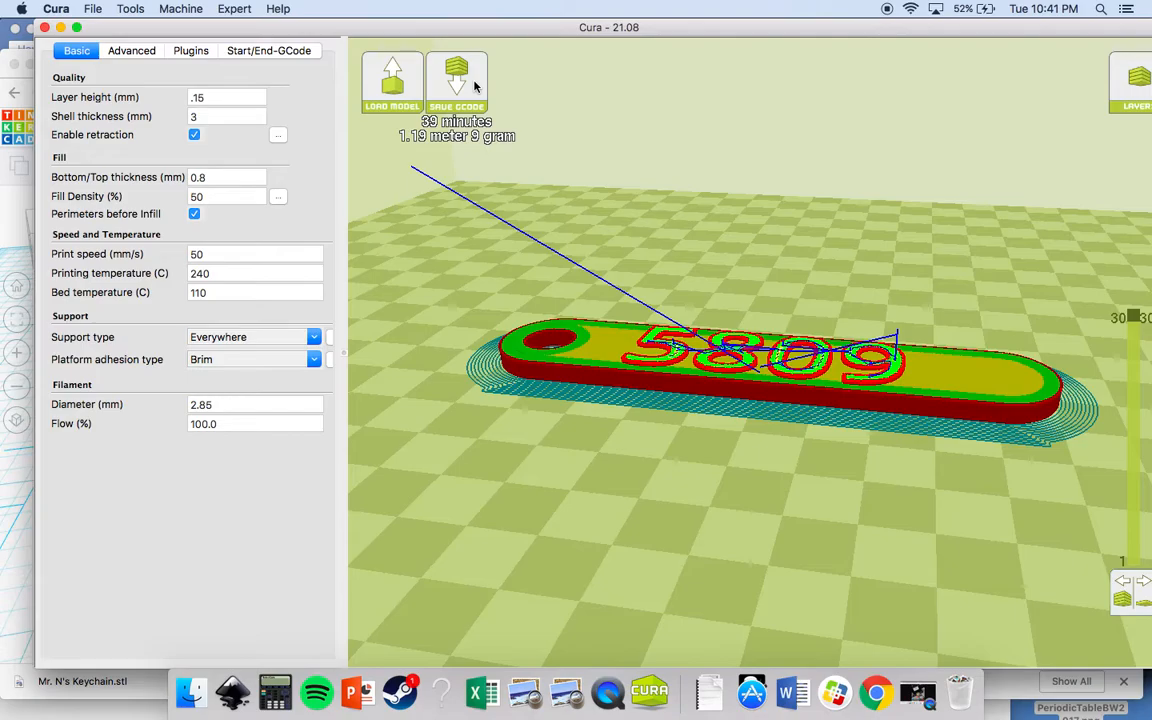
# - Close Cura and return to the keychain design in Tinkercad
pyautogui.click(43, 28)
pyautogui.moveTo(339, 268); pyautogui.dragTo(675, 412, button='right')
pyautogui.moveTo(726, 487); pyautogui.dragTo(473, 527, button='right')
# - Try out the Head from the Dinosaur printable kit beside the keychain and delete it again
pyautogui.click(1071, 279)
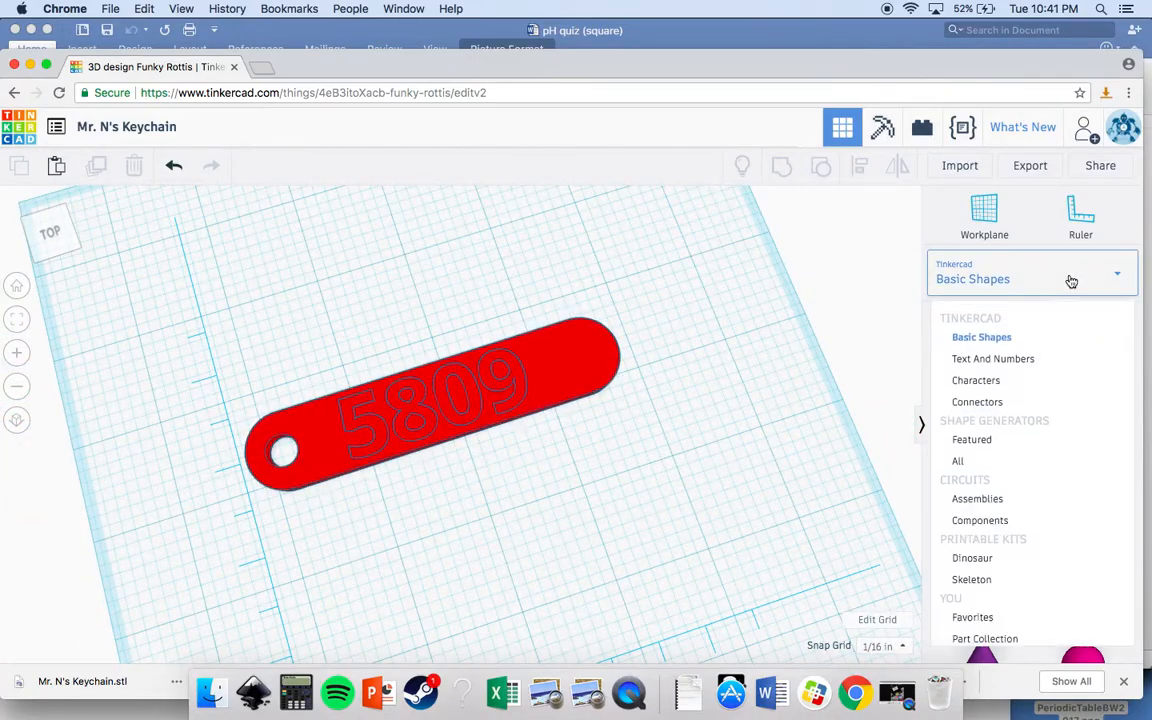
pyautogui.click(980, 561)
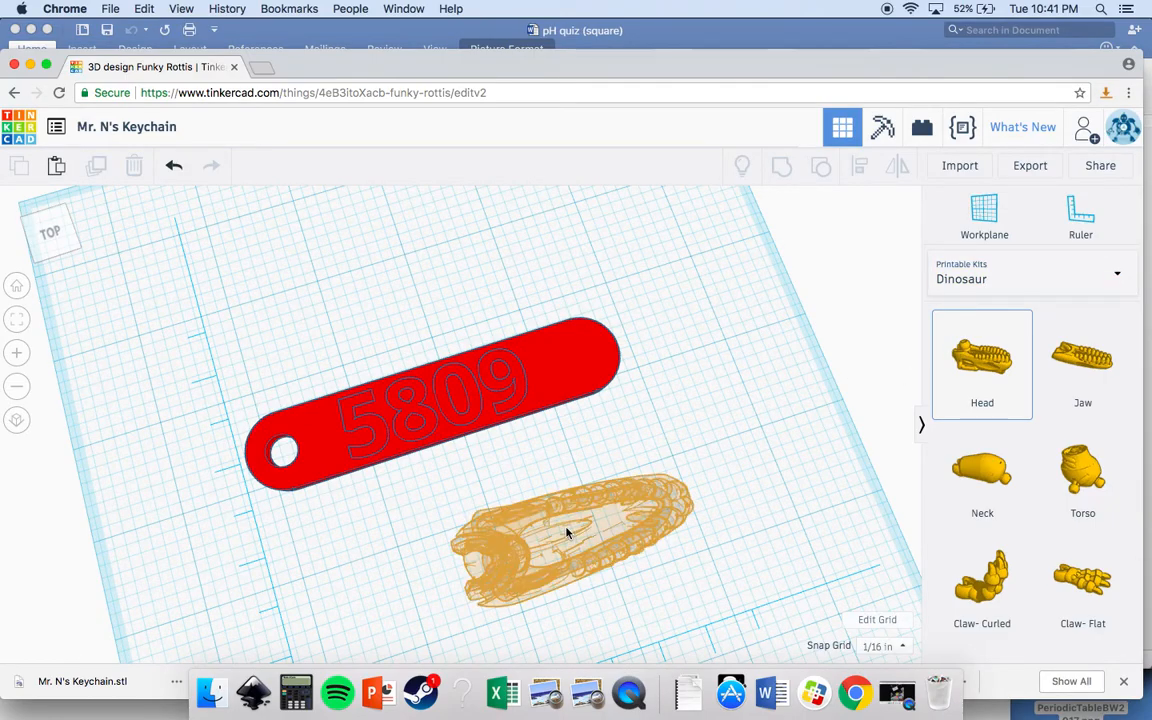
pyautogui.click(567, 532)
pyautogui.moveTo(782, 473); pyautogui.dragTo(398, 435, button='right')
pyautogui.press('Delete')
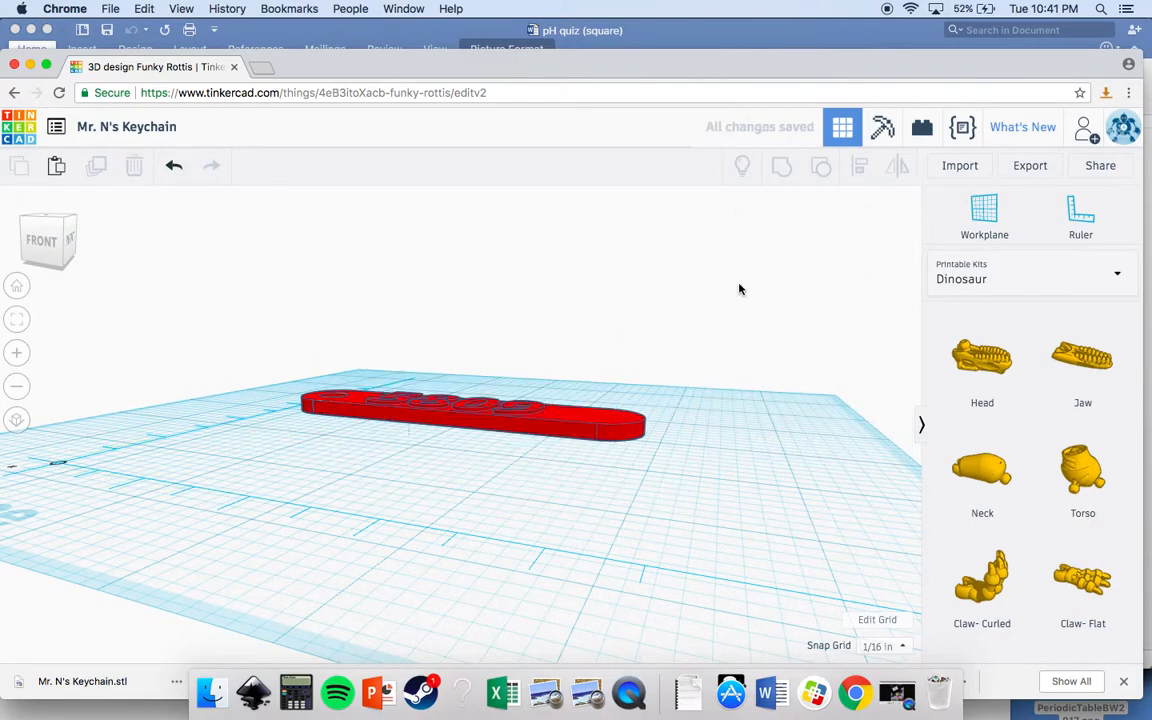
# - Place an Extruded curve from the Featured shape generators in front of the keychain and set its Curvature 1 to 6.9
pyautogui.click(977, 265)
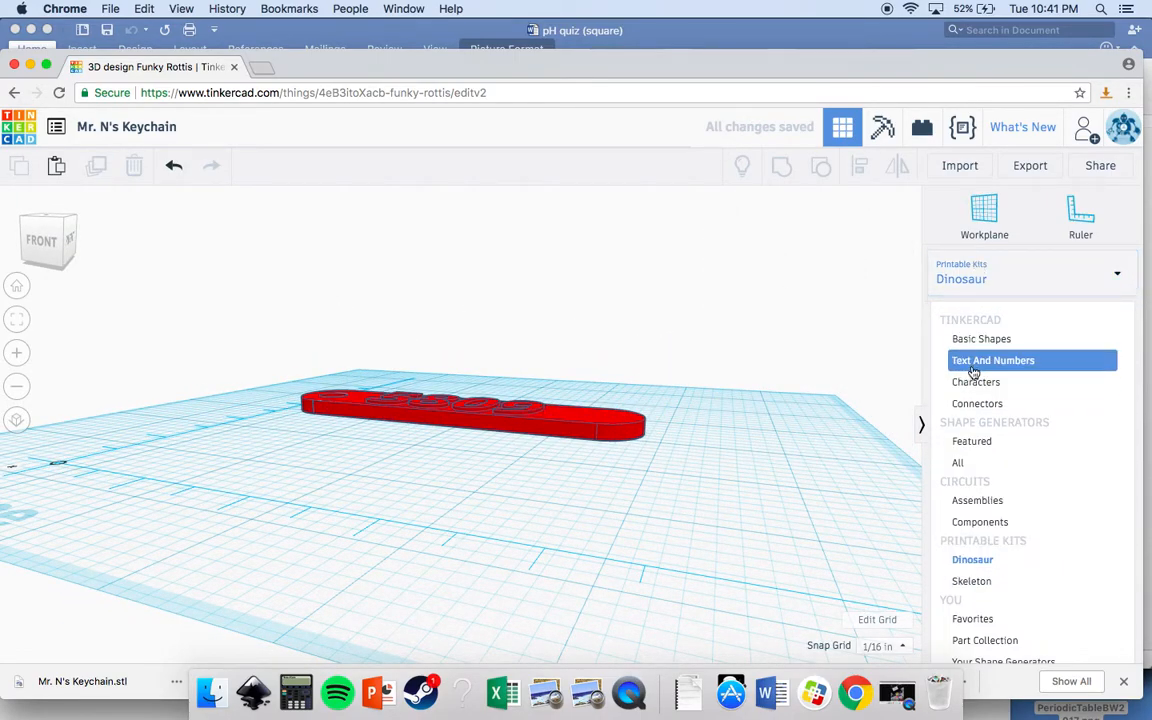
pyautogui.click(979, 445)
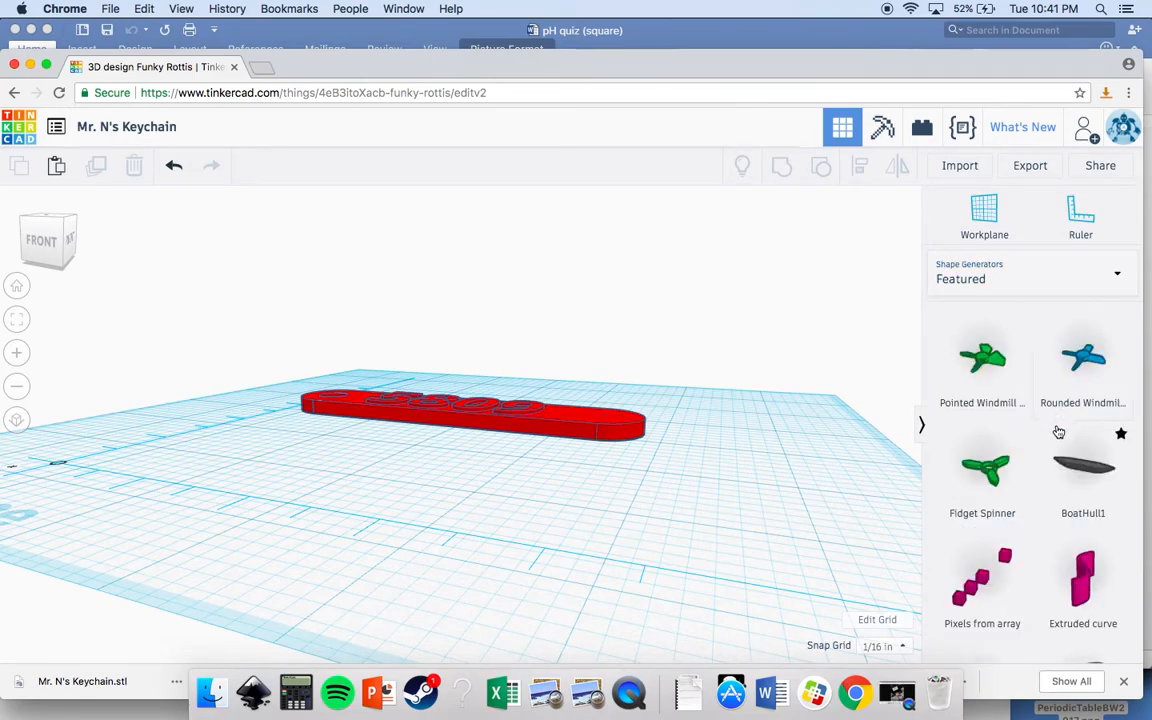
pyautogui.scroll(-3, 1059, 432)
pyautogui.moveTo(1067, 484); pyautogui.dragTo(525, 545)
pyautogui.moveTo(669, 561); pyautogui.dragTo(655, 625, button='right')
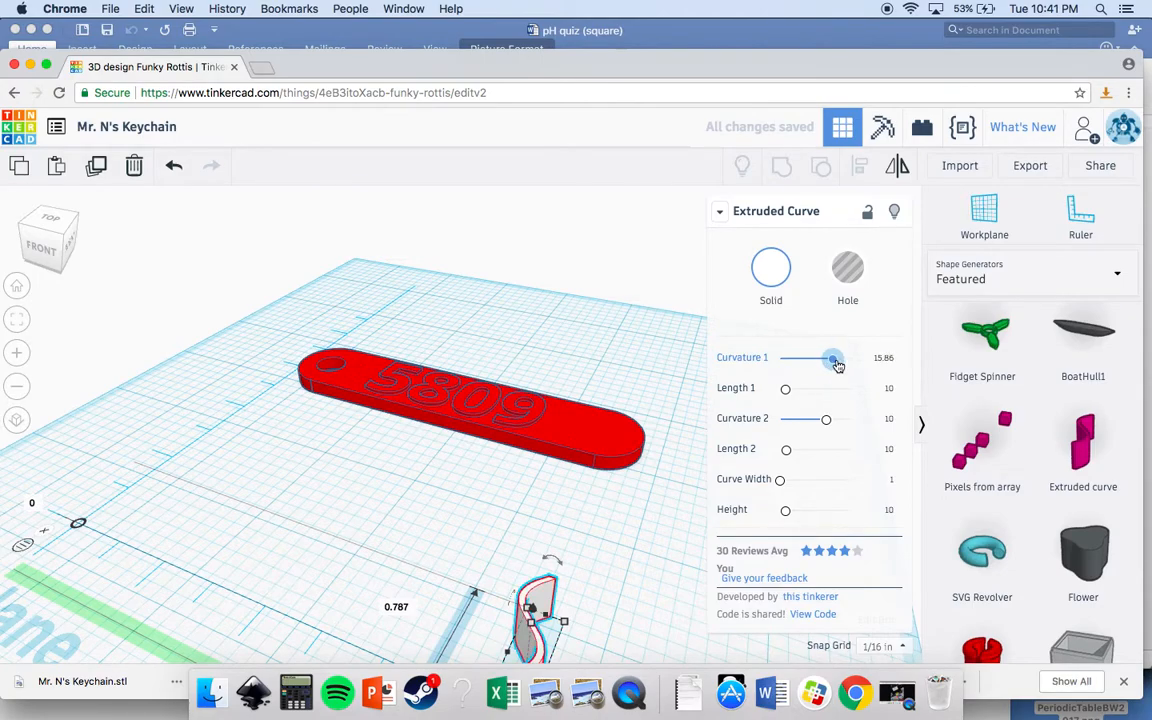
pyautogui.click(520, 510)
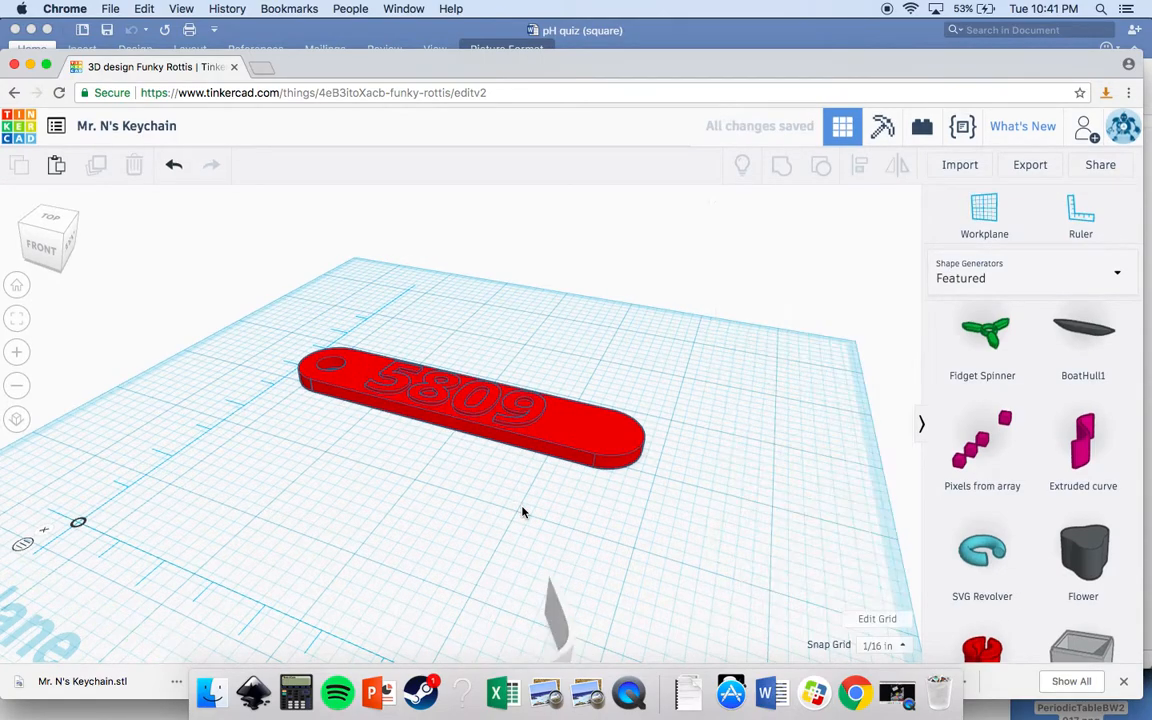
# - Delete the extruded curve from the workplane
pyautogui.scroll(2, 591, 576)
pyautogui.scroll(-5, 591, 576)
pyautogui.moveTo(561, 586); pyautogui.dragTo(666, 508, button='right')
pyautogui.moveTo(642, 572); pyautogui.dragTo(622, 489, button='right')
pyautogui.click(628, 492)
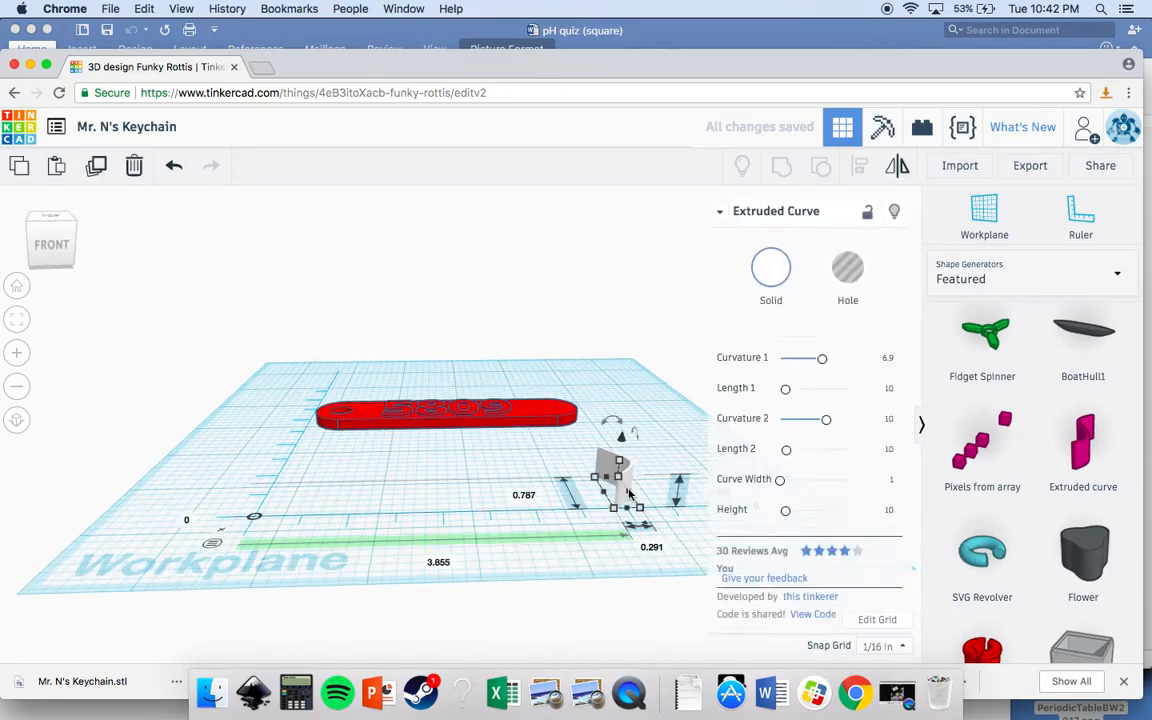
pyautogui.press('Delete')
# - Review the sharing options for the keychain design and close them without sharing
pyautogui.moveTo(501, 473)
pyautogui.mouseDown(button='right')
pyautogui.moveTo(496, 434)
pyautogui.moveTo(514, 496)
pyautogui.moveTo(702, 386)
pyautogui.moveTo(413, 411)
pyautogui.moveTo(545, 437)
pyautogui.moveTo(504, 432)
pyautogui.moveTo(519, 458)
pyautogui.moveTo(369, 481)
pyautogui.moveTo(510, 501)
pyautogui.moveTo(728, 500)
pyautogui.moveTo(511, 470)
pyautogui.mouseUp(button='right')
pyautogui.scroll(3, 496, 434)
pyautogui.moveTo(511, 470); pyautogui.dragTo(718, 430)
pyautogui.moveTo(718, 430); pyautogui.dragTo(880, 474, button='right')
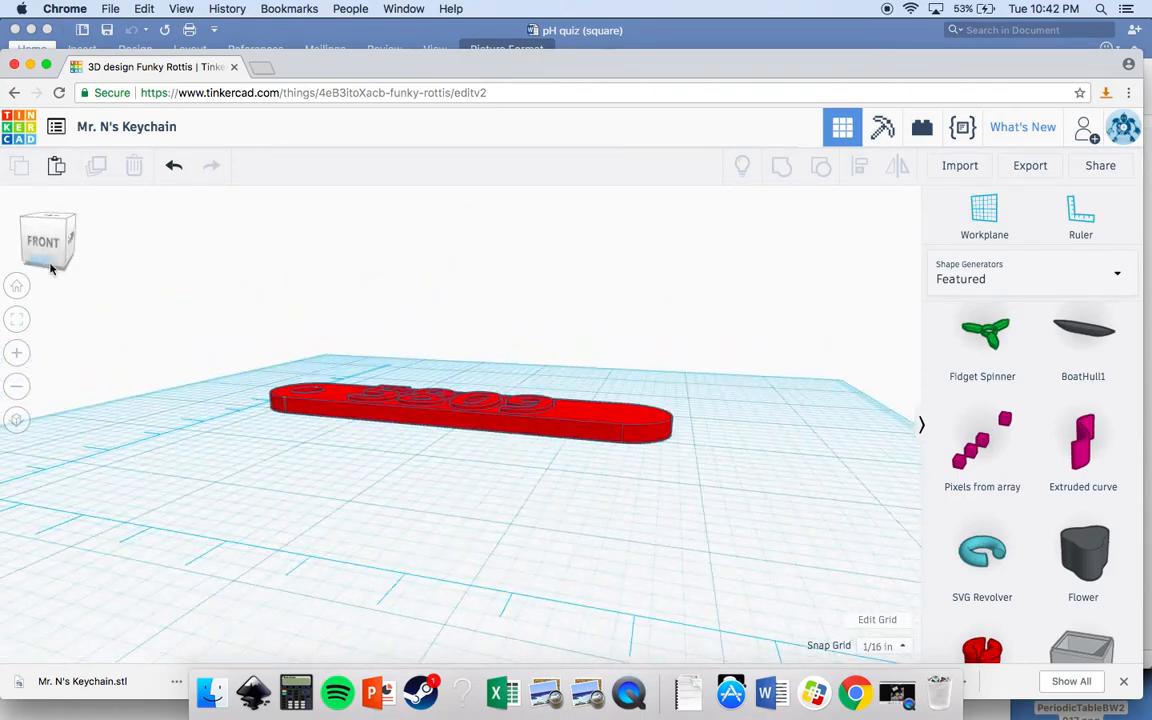
pyautogui.click(1102, 168)
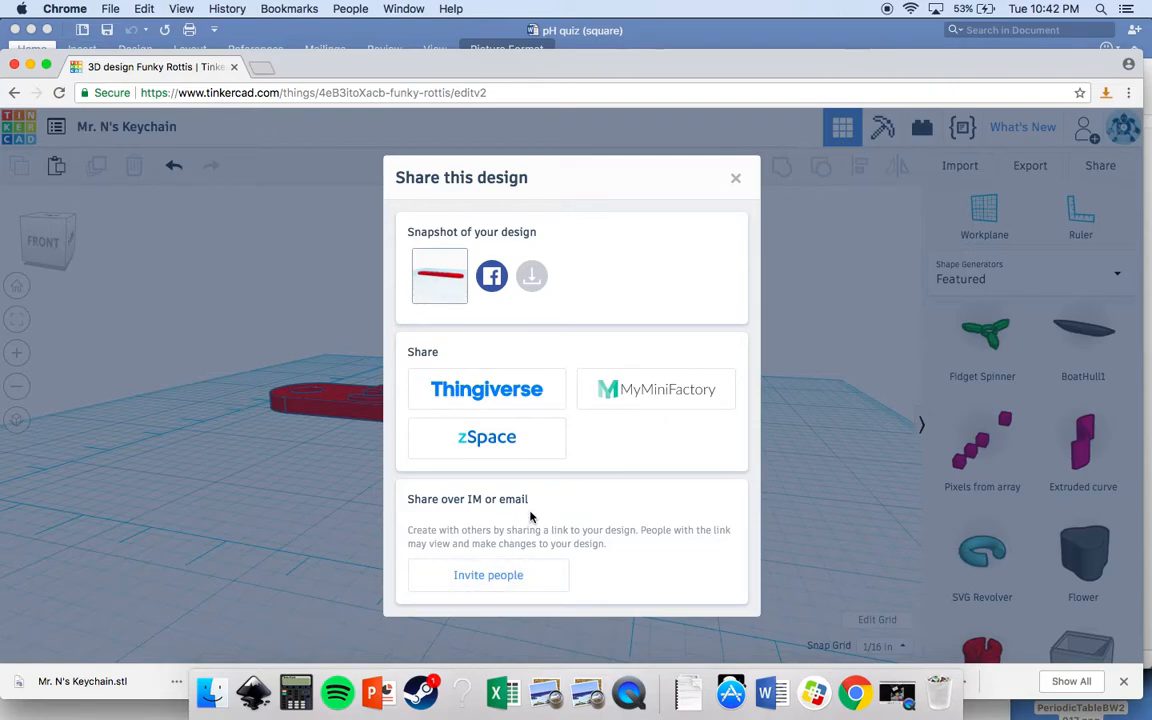
pyautogui.click(739, 190)
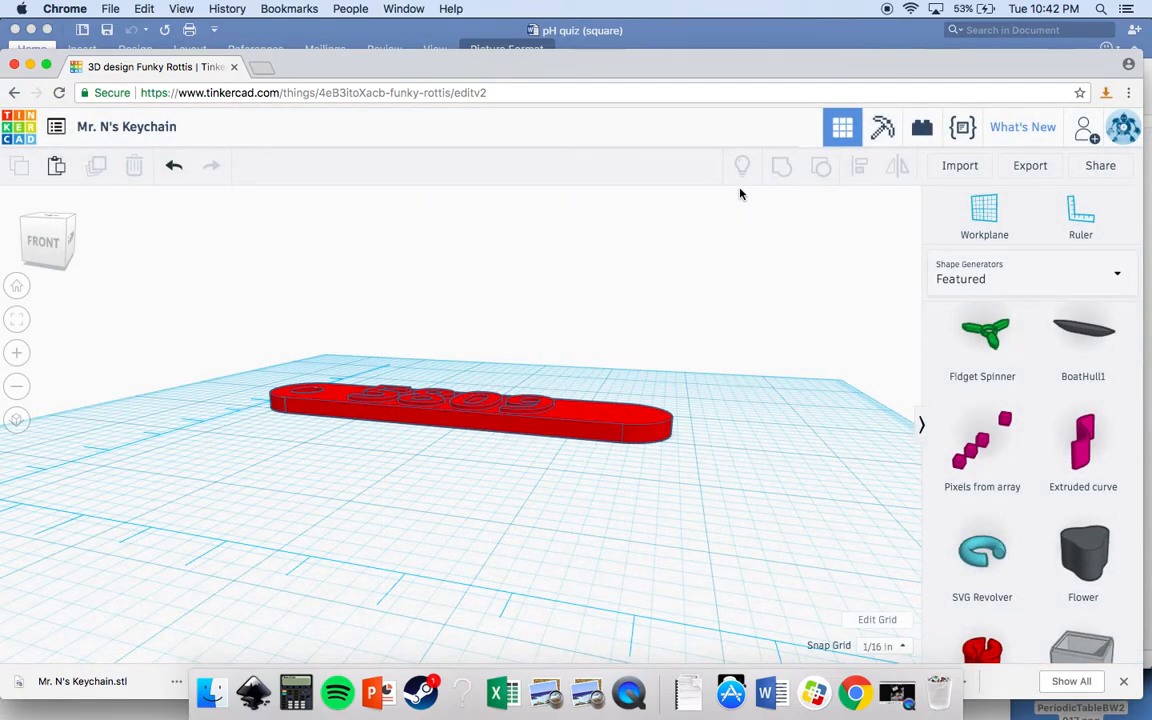
pyautogui.moveTo(715, 411); pyautogui.dragTo(832, 450, button='right')
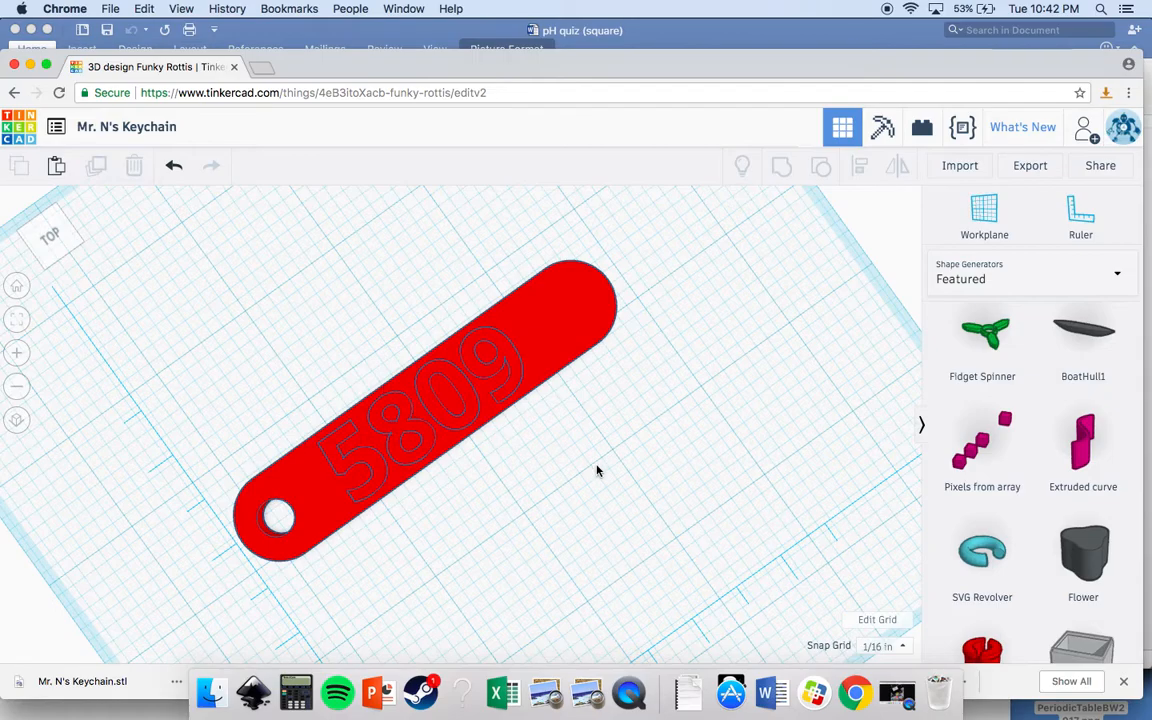
pyautogui.scroll(-5, 871, 428)
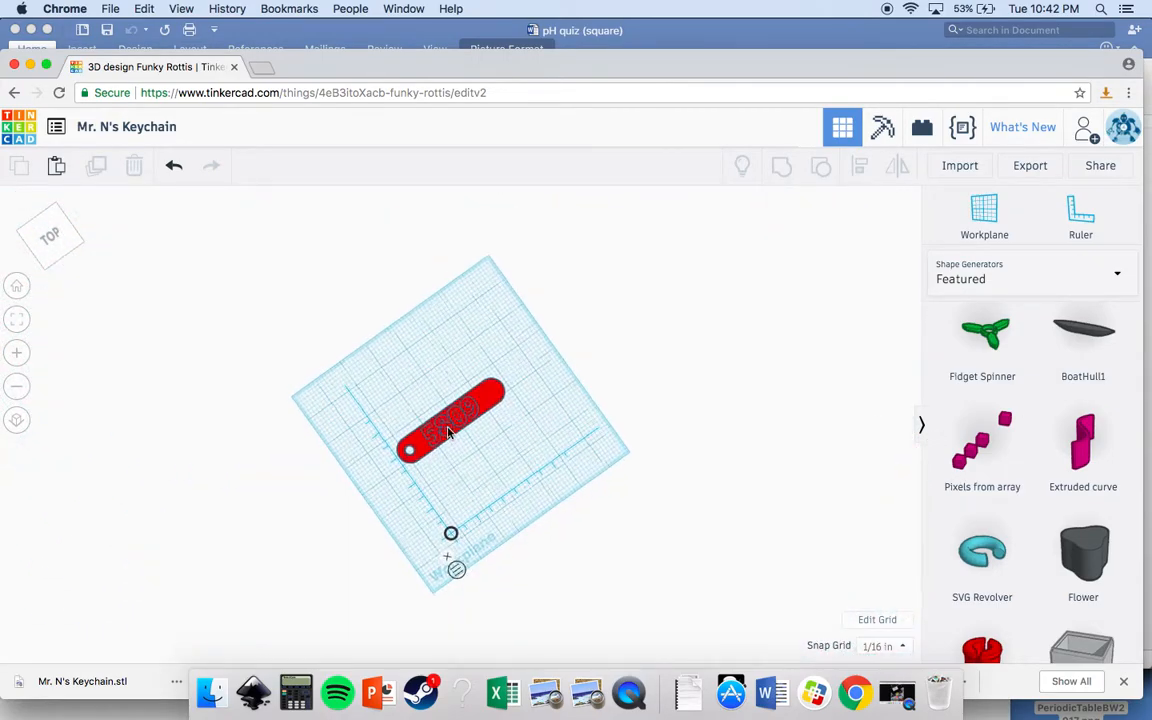
pyautogui.scroll(6, 447, 432)
pyautogui.moveTo(449, 440); pyautogui.dragTo(624, 432, button='right')
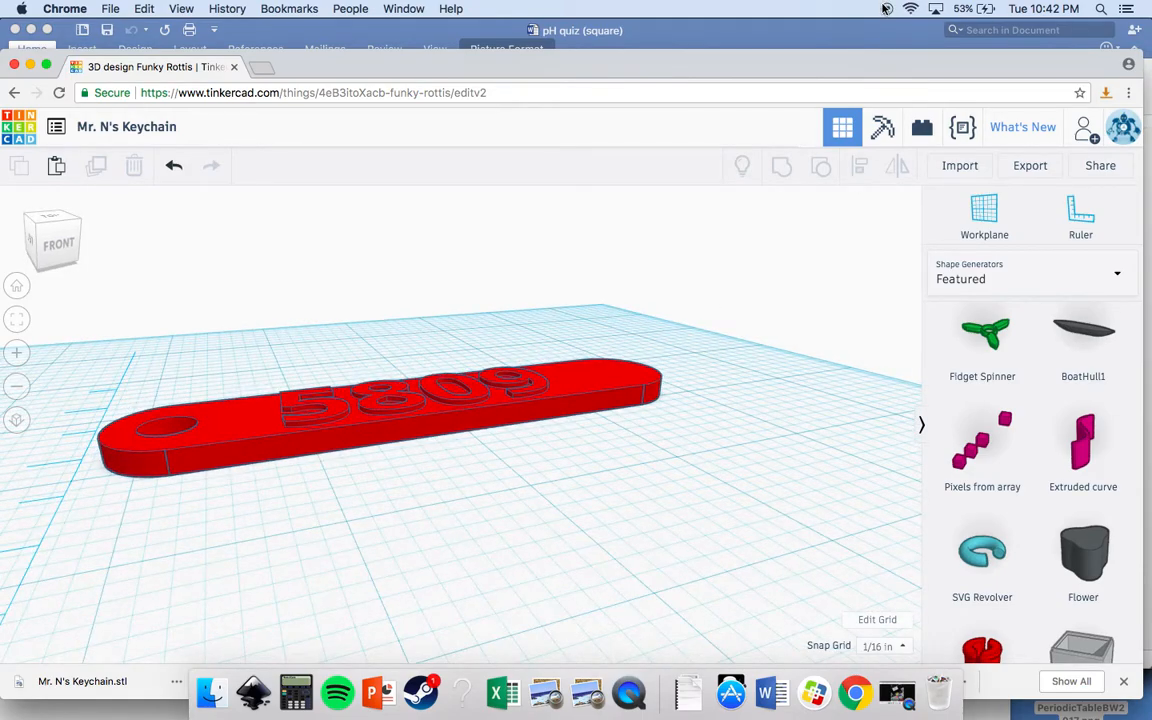